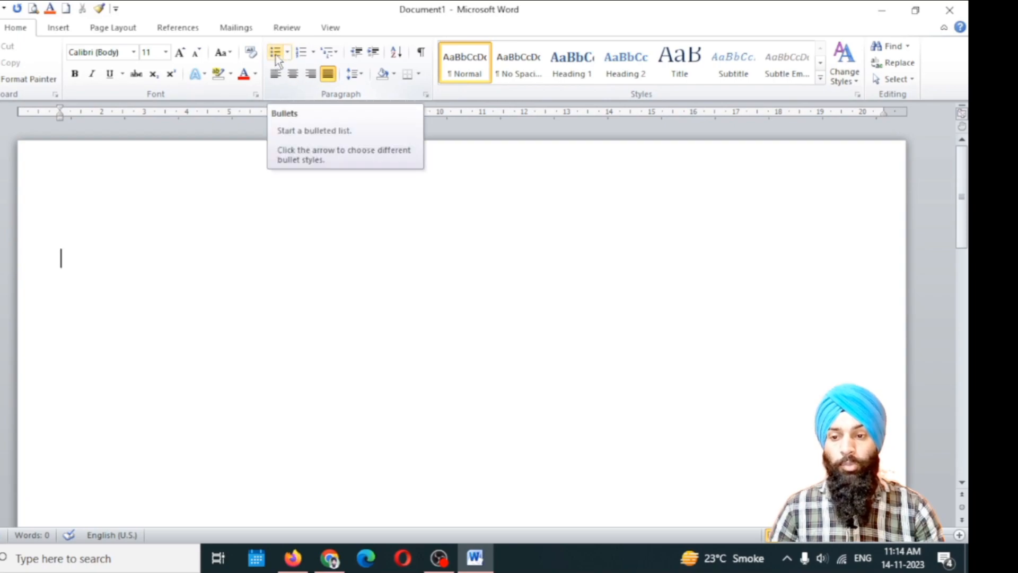
- Start a bulleted list in the blank document and enter a first name as its first item
left_click(276, 56)
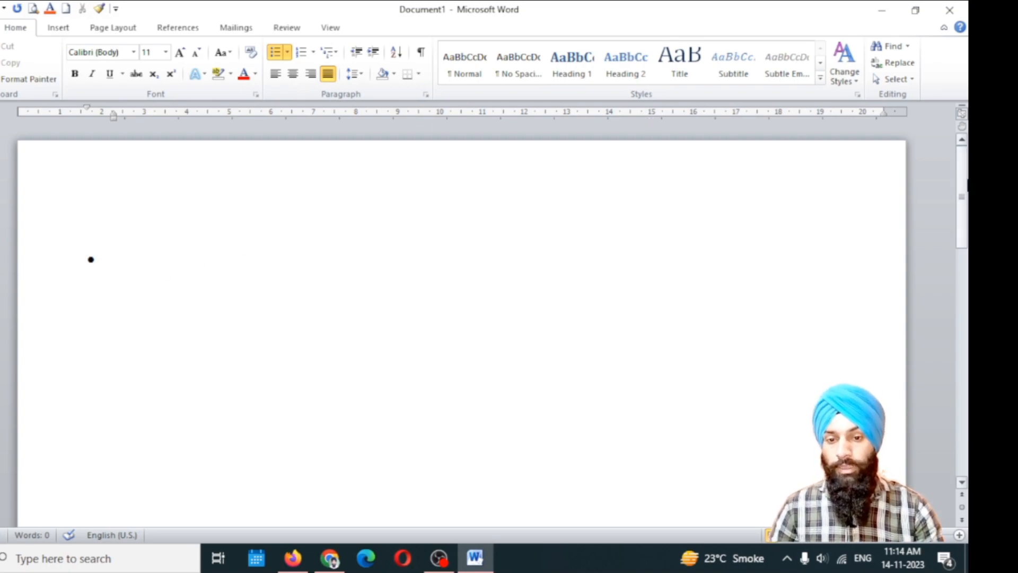
type("ra")
key("BackSpace")
key("BackSpace")
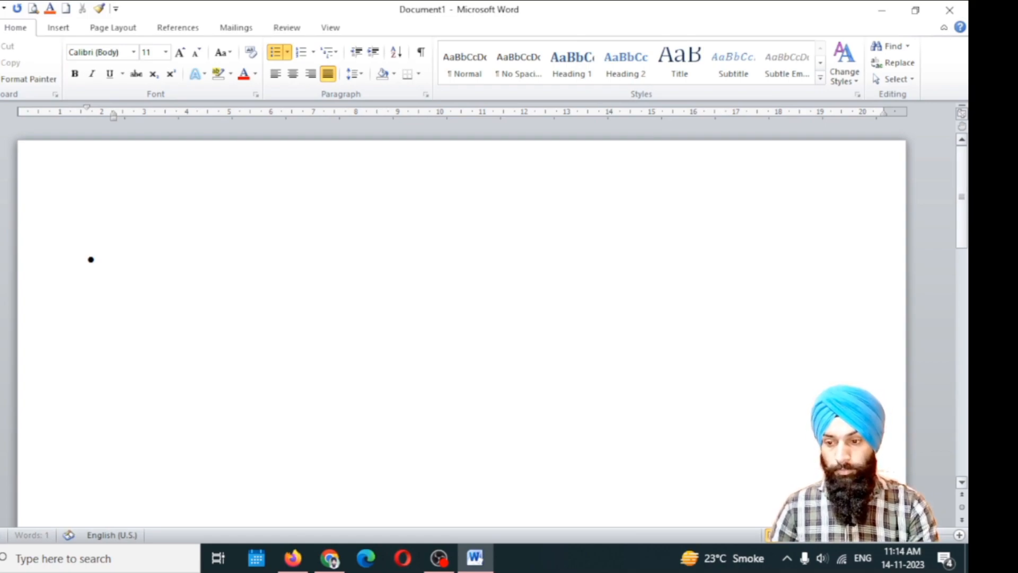
type("E")
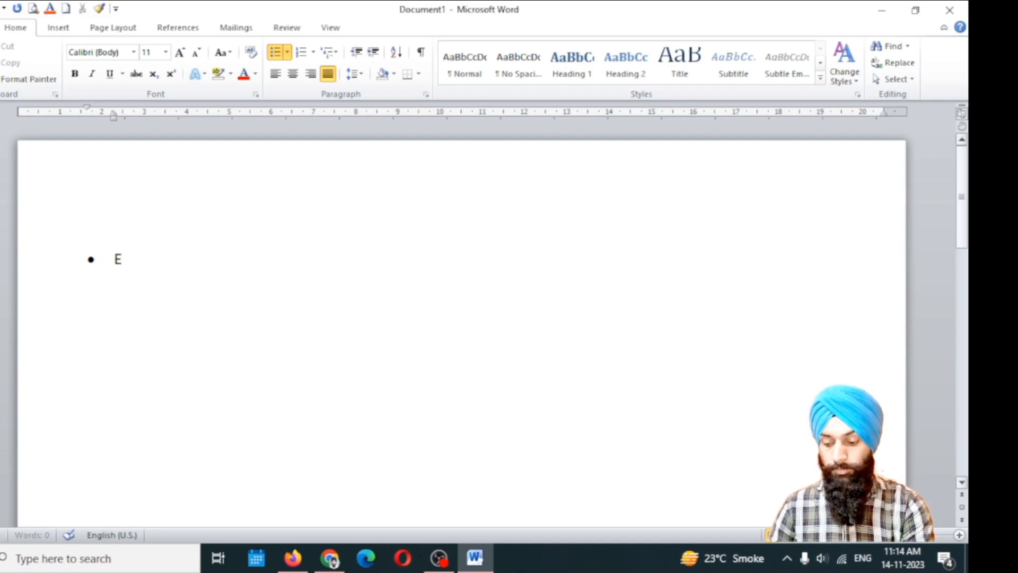
key("BackSpace")
type("Ra")
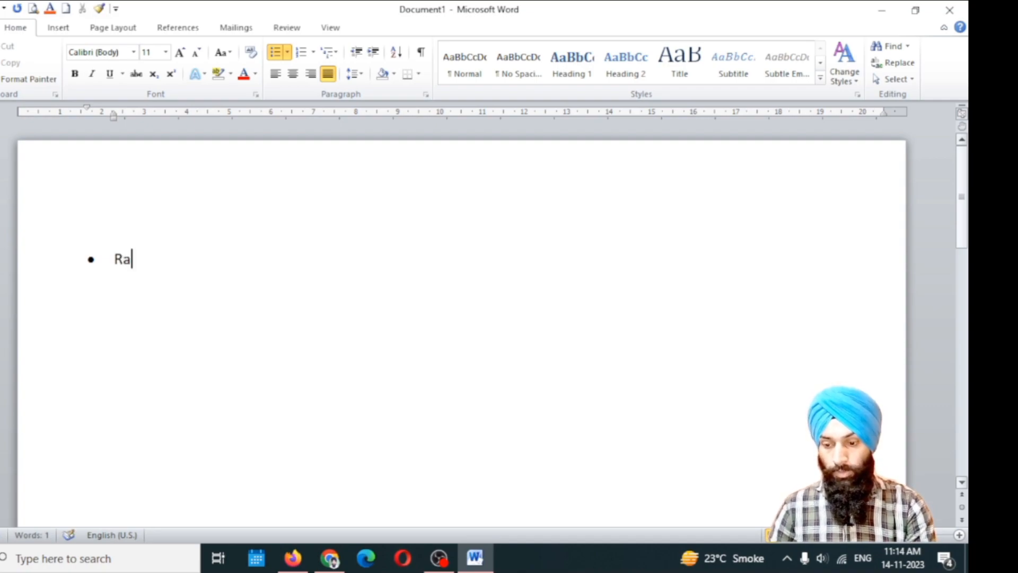
type("man")
key("Return")
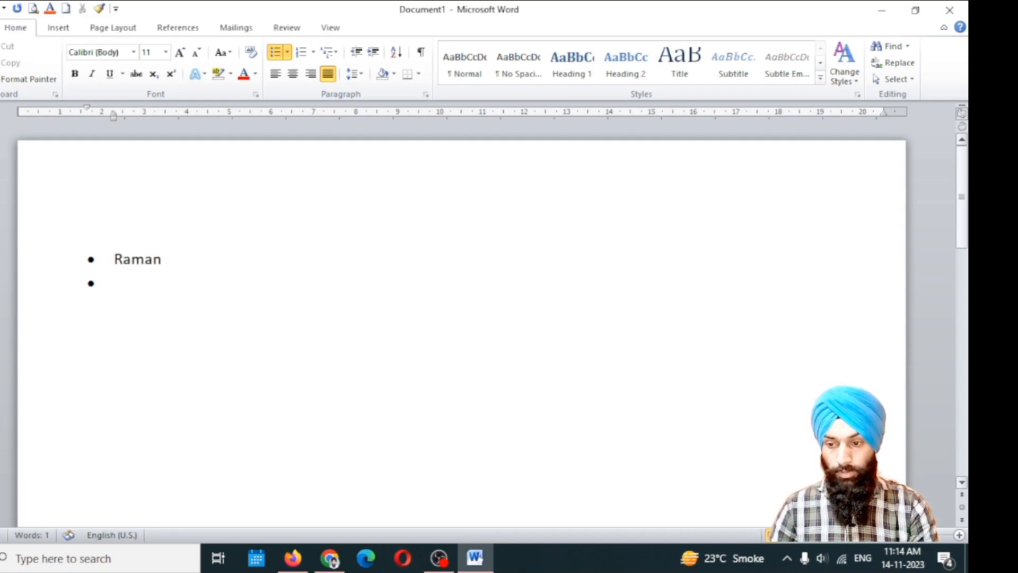
- Add three more first names to the bulleted list, each as its own item
type("Pawan")
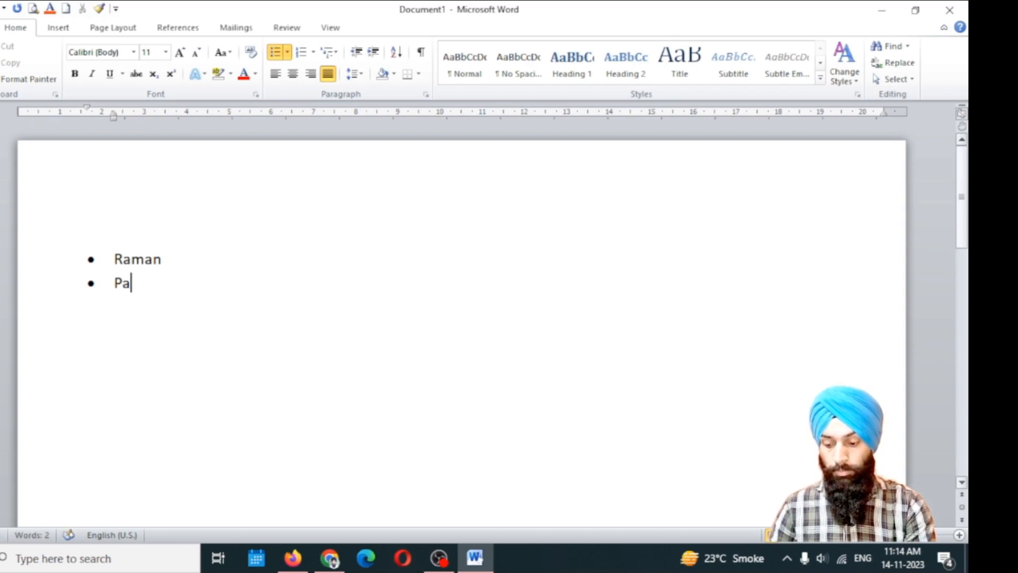
key("Return")
type("Payal")
key("Return")
type("ra")
key("BackSpace")
key("BackSpace")
type("R")
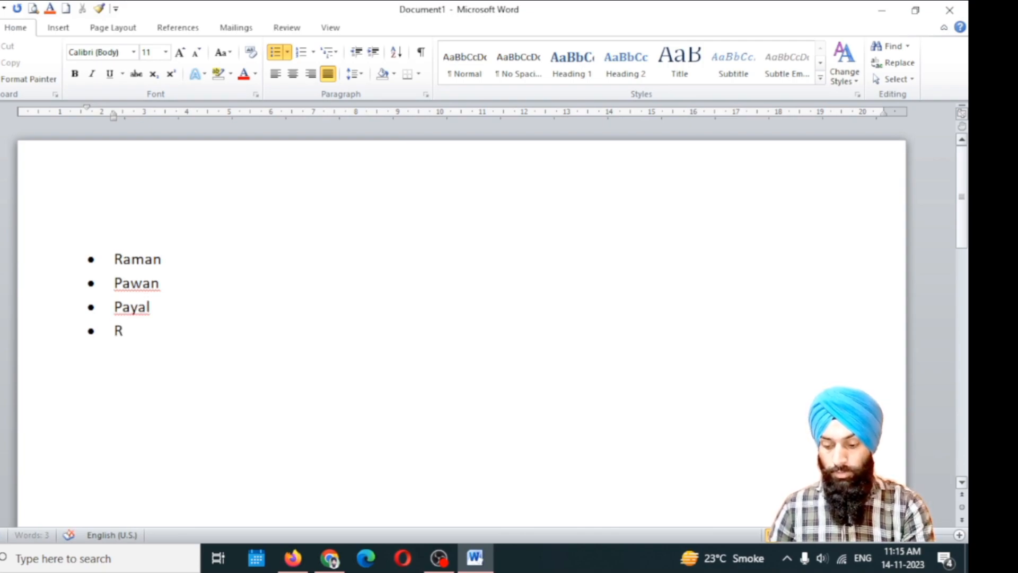
type("anu")
key("Return")
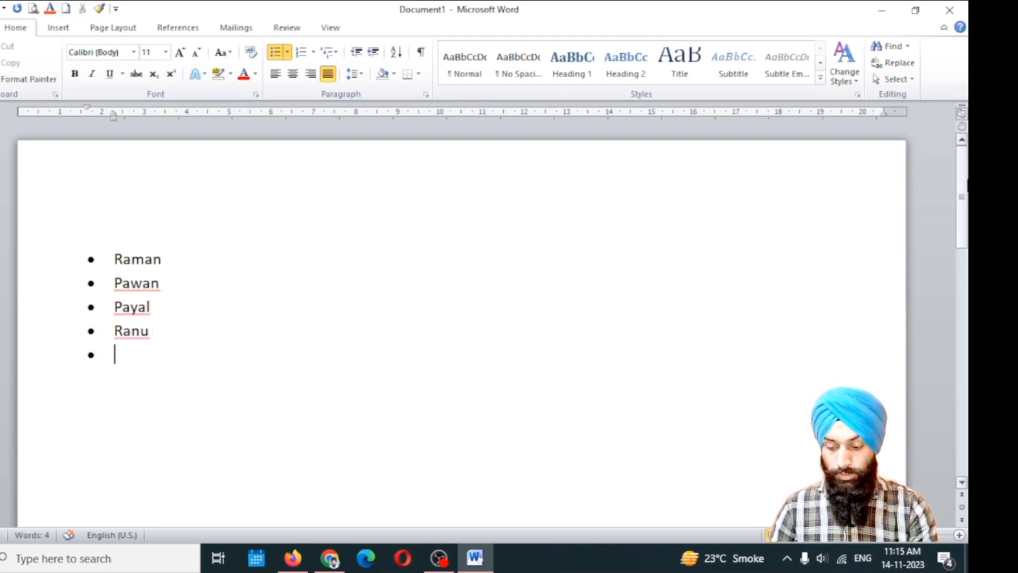
- Complete the bulleted list with two further first names as the fifth and sixth items
type("SJ")
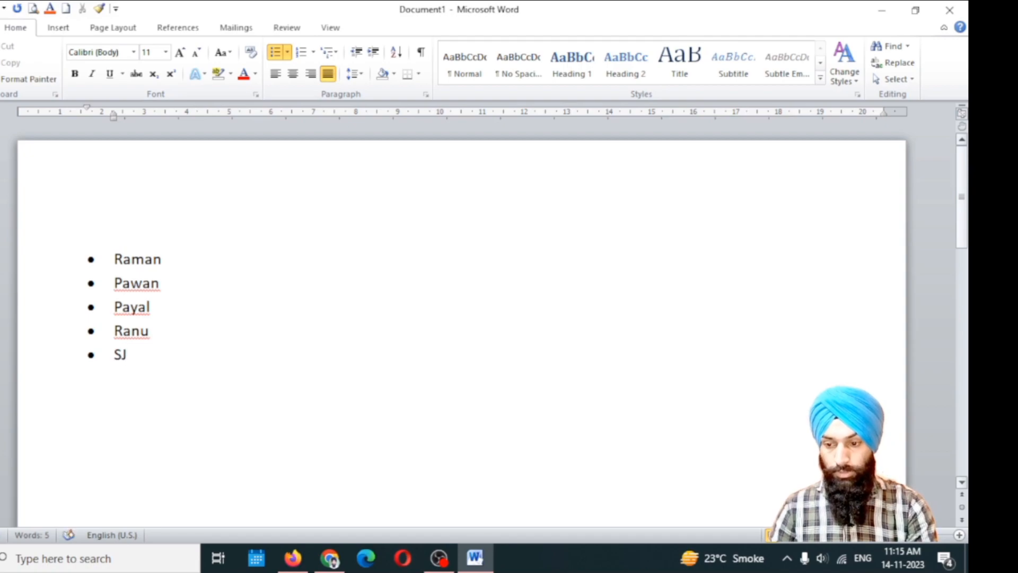
key("BackSpace")
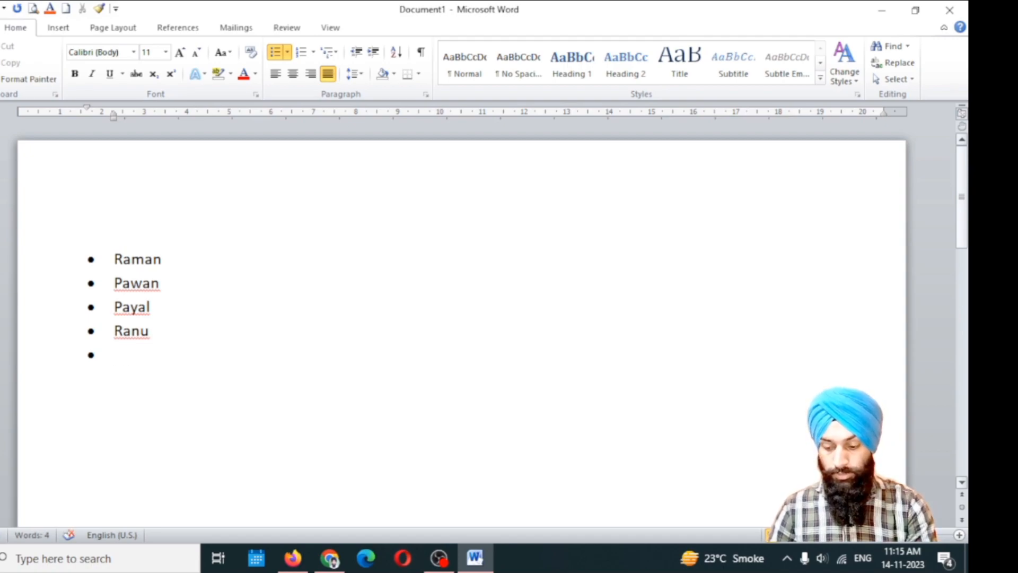
type("SHIV")
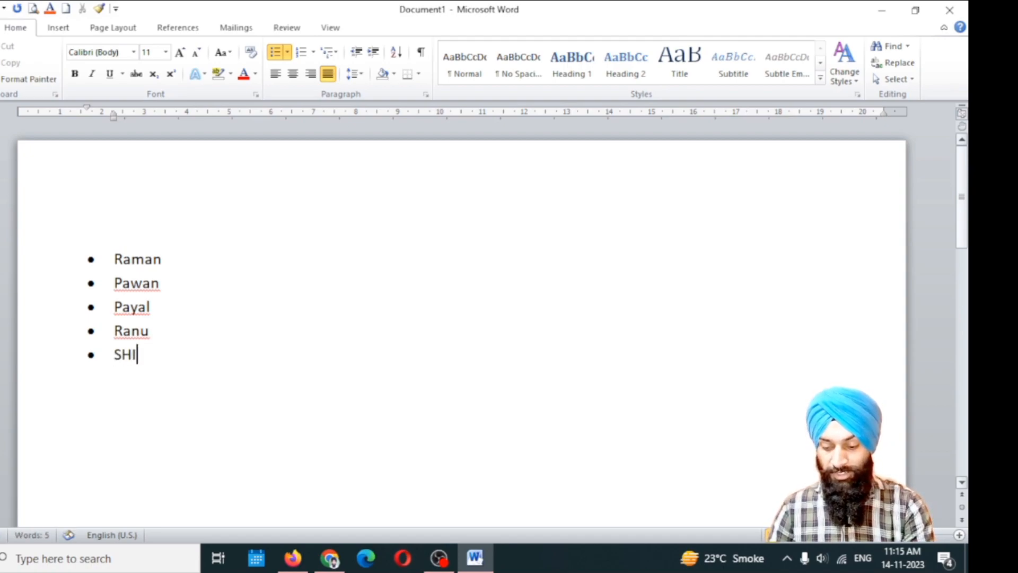
key("BackSpace")
key("BackSpace")
key("BackSpace")
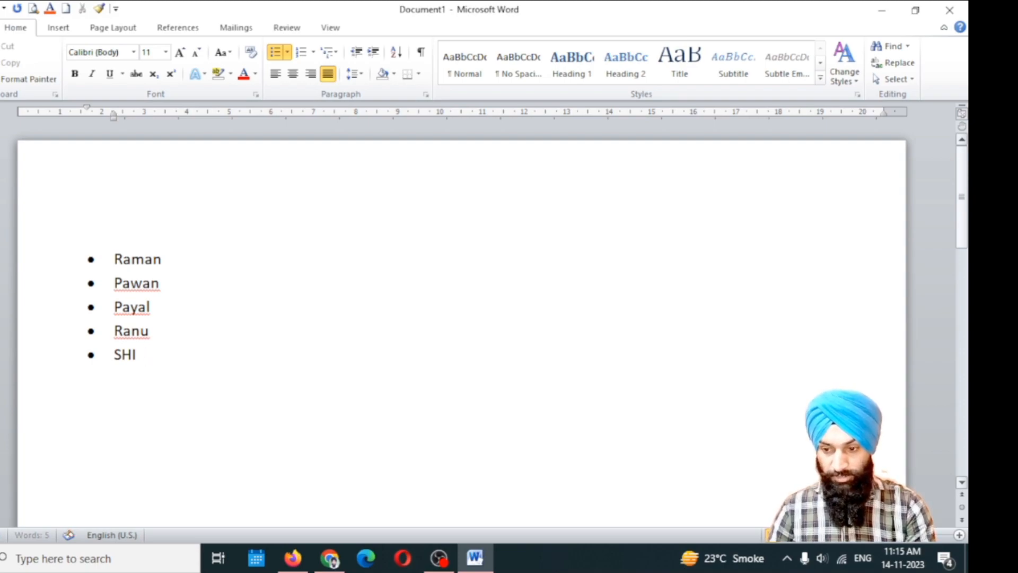
key("BackSpace")
type("j")
key("BackSpace")
type("hivraj")
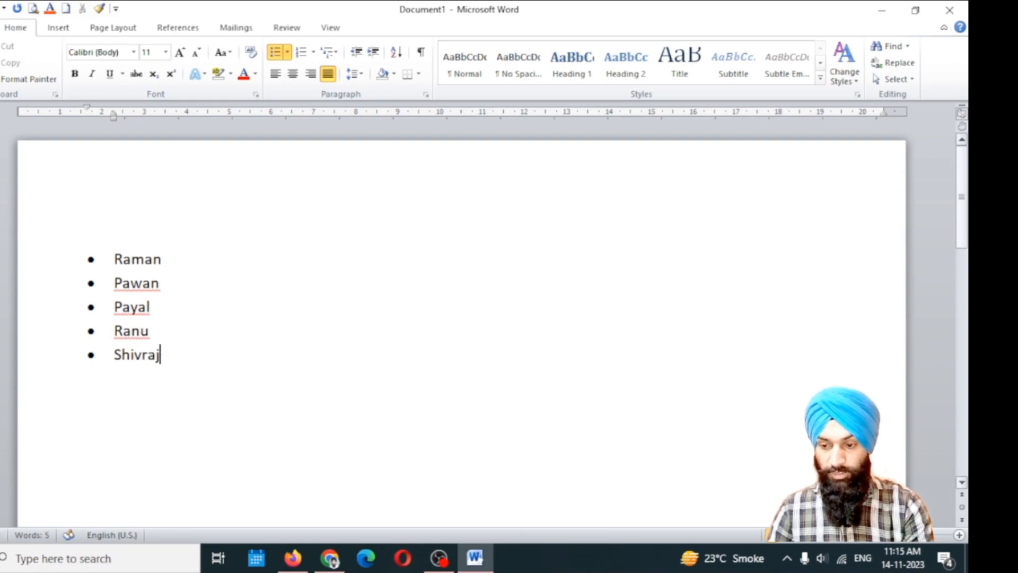
key("Return")
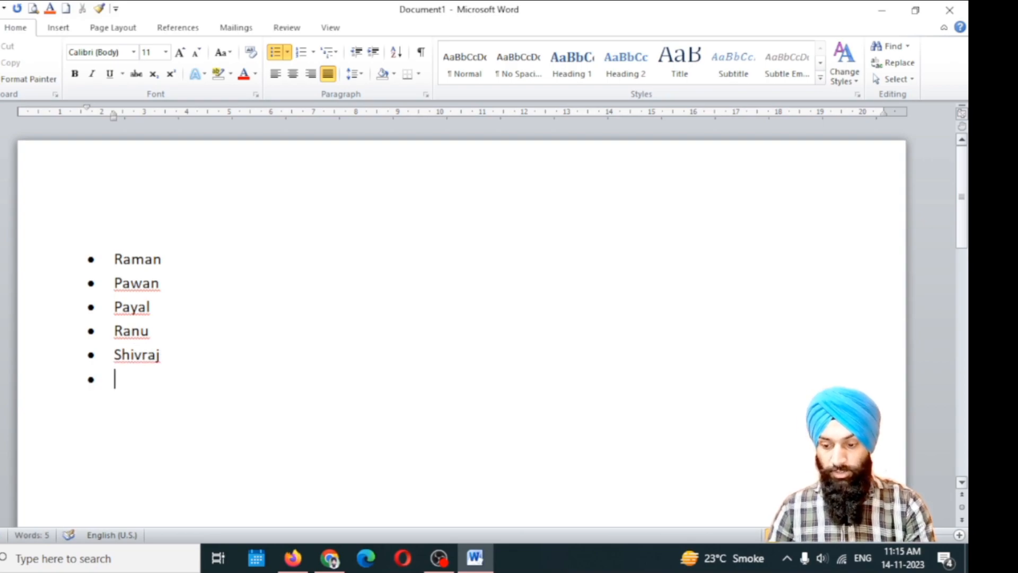
type("T")
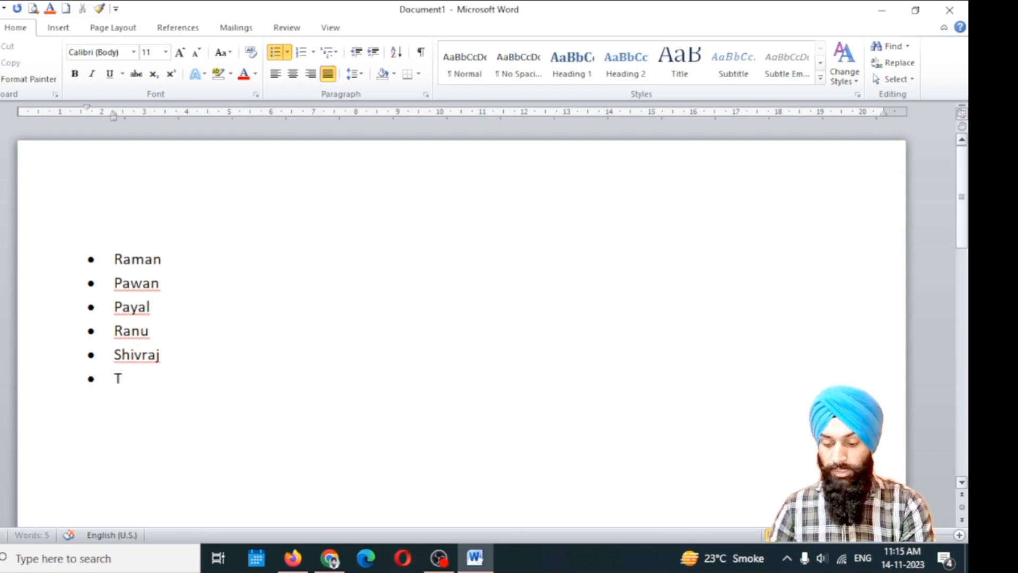
type("eena")
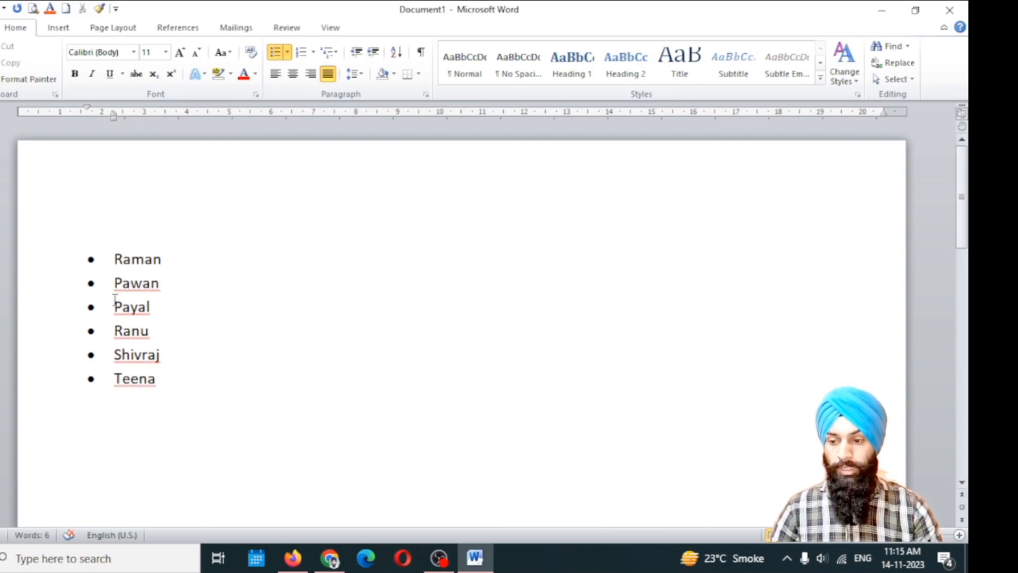
left_click_drag(108, 260, 142, 342)
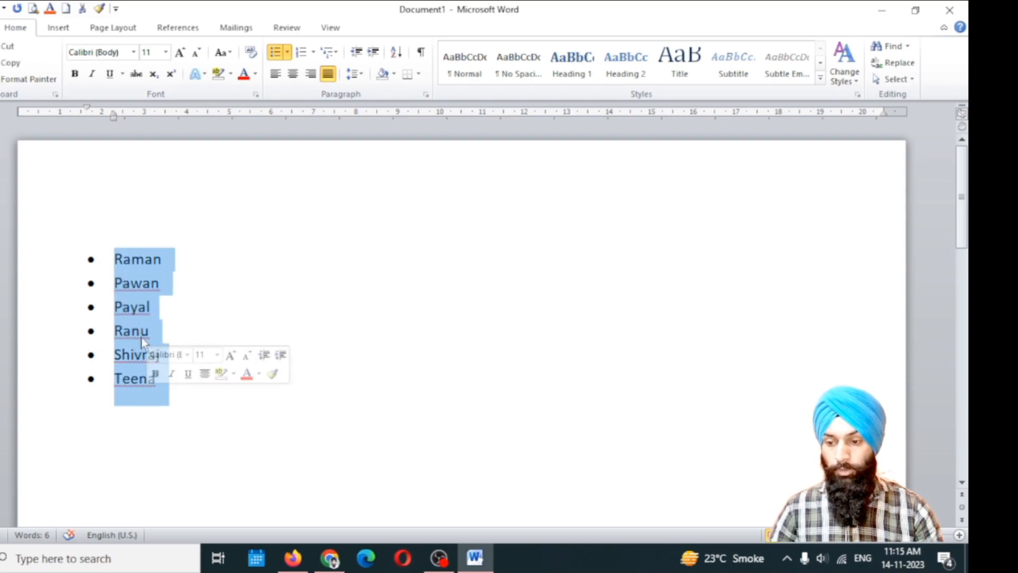
left_click(94, 264)
left_click(197, 267)
left_click(86, 259)
left_click_drag(86, 260, 122, 264)
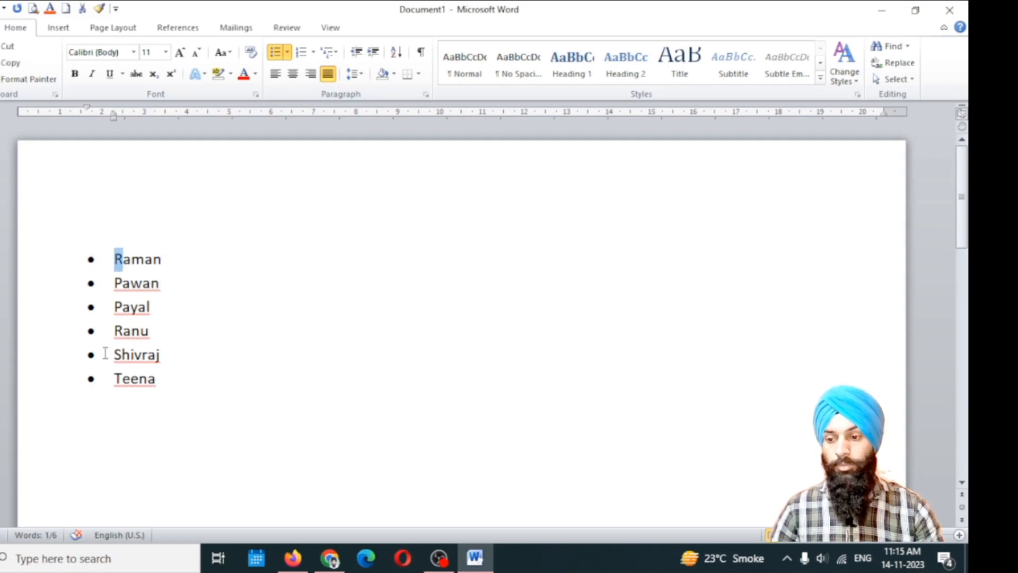
left_click(214, 247)
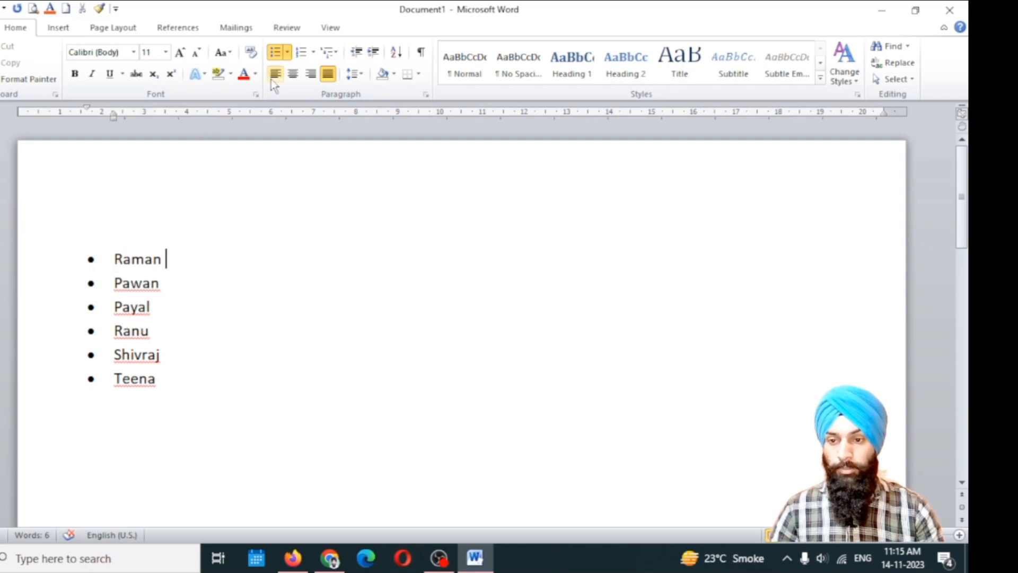
- Try removing the bullet from the first list item, and undo the removal
left_click(123, 260)
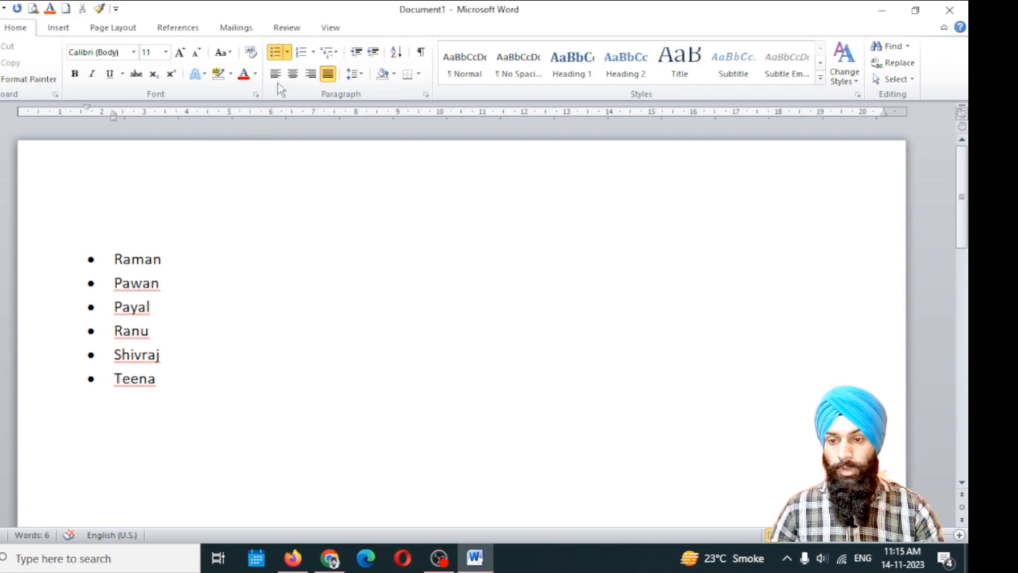
left_click(274, 56)
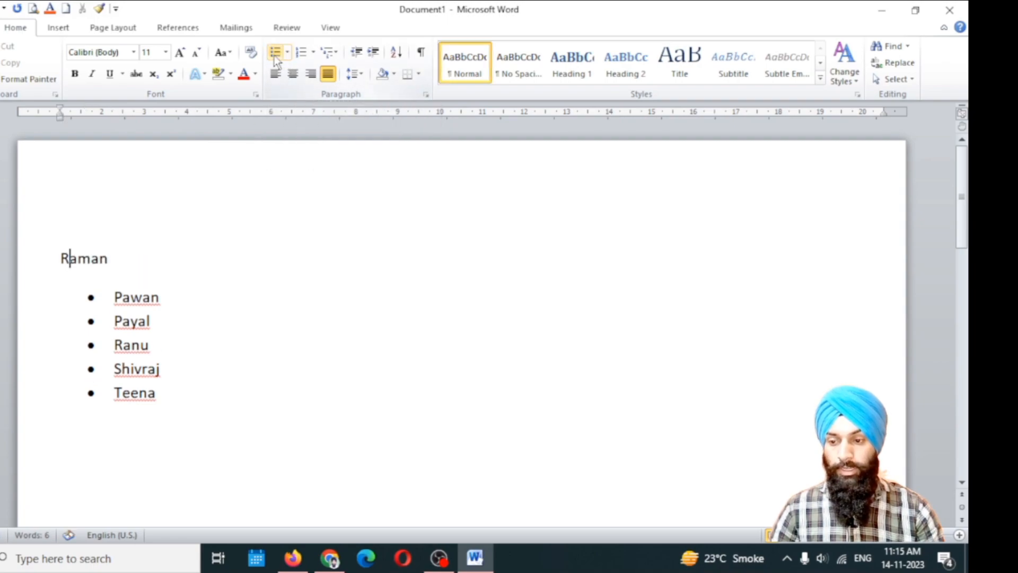
key("ctrl+z")
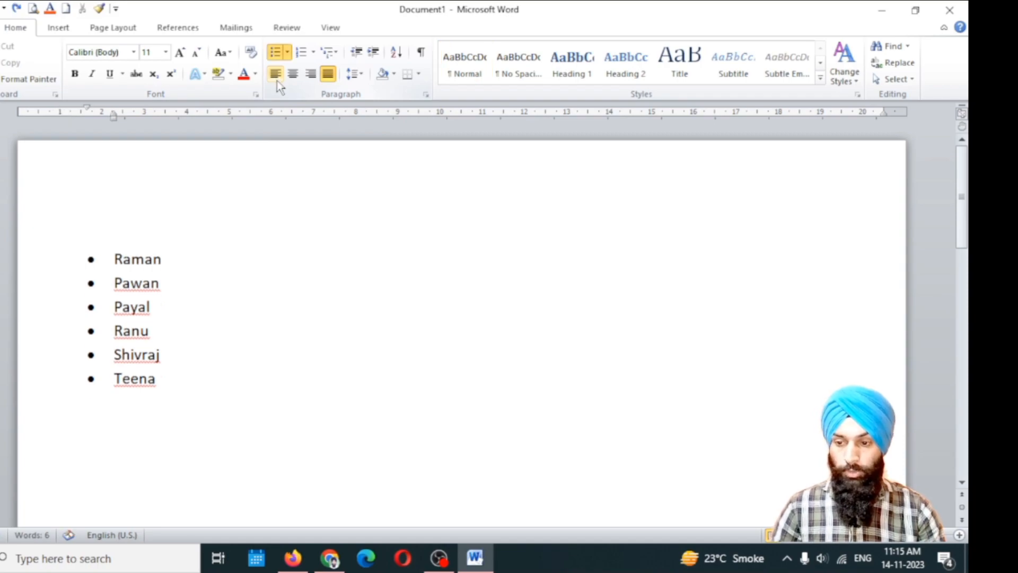
- Change the list's bullets to the arrowhead style from the bullet library
left_click(288, 53)
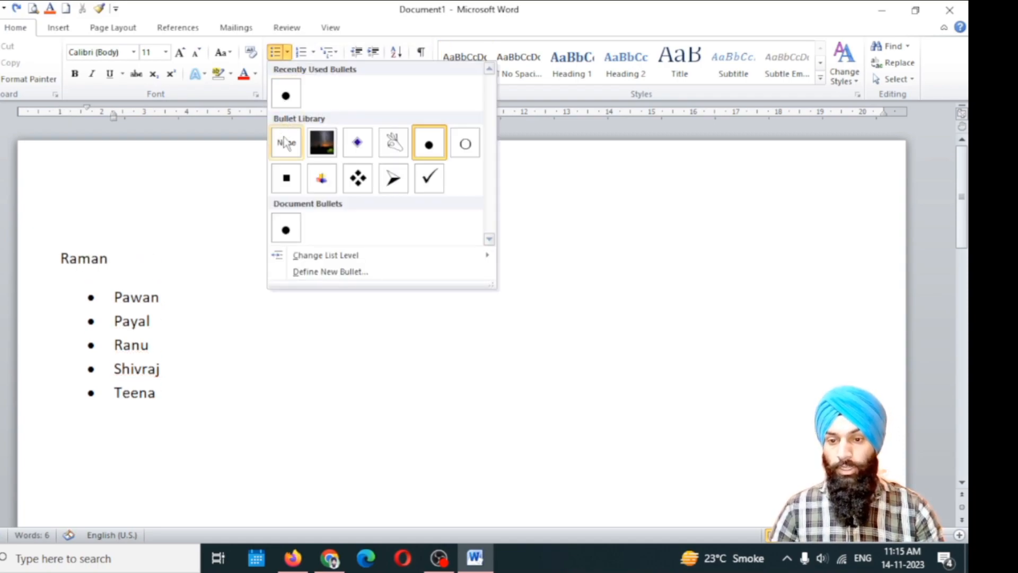
left_click(401, 187)
left_click_drag(94, 258, 87, 318)
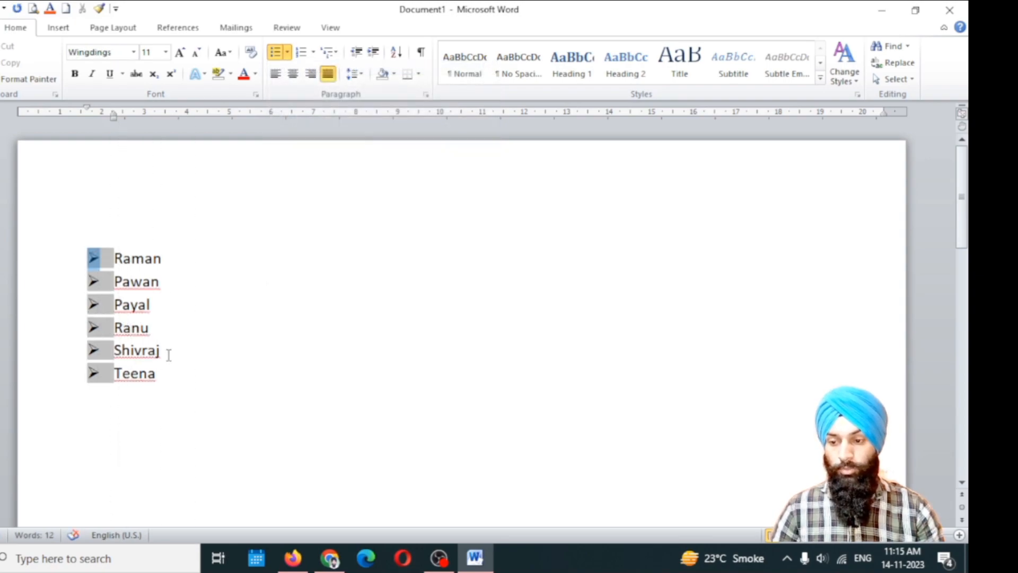
left_click(182, 377)
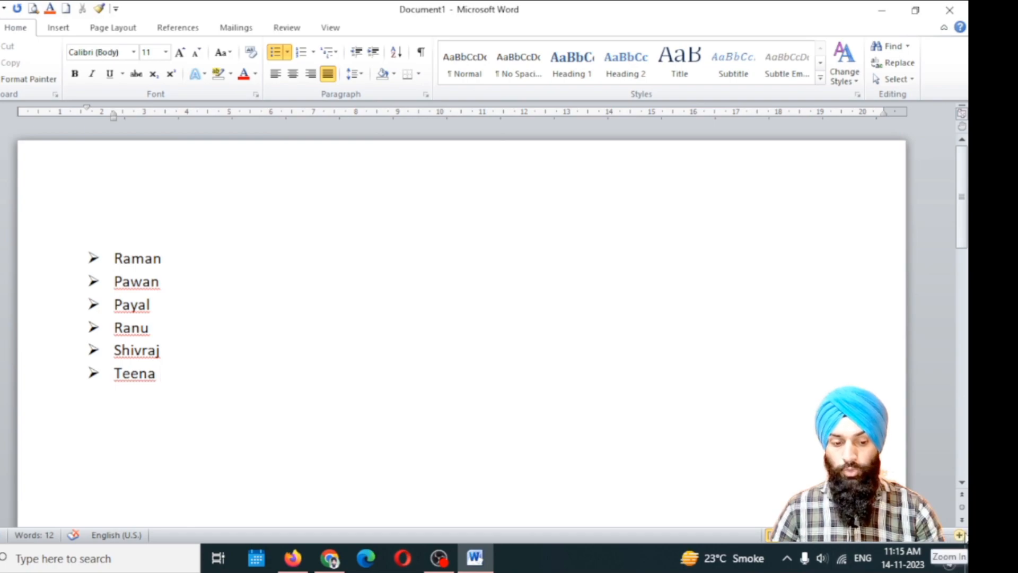
- Increase the indent of the arrow-bulleted list slightly
left_click(959, 535)
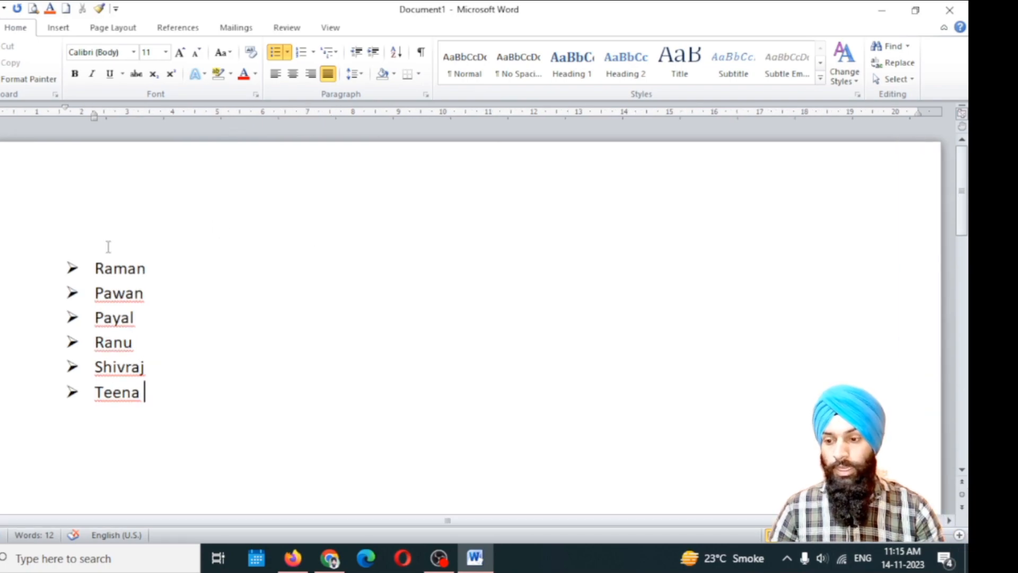
left_click_drag(75, 268, 99, 275)
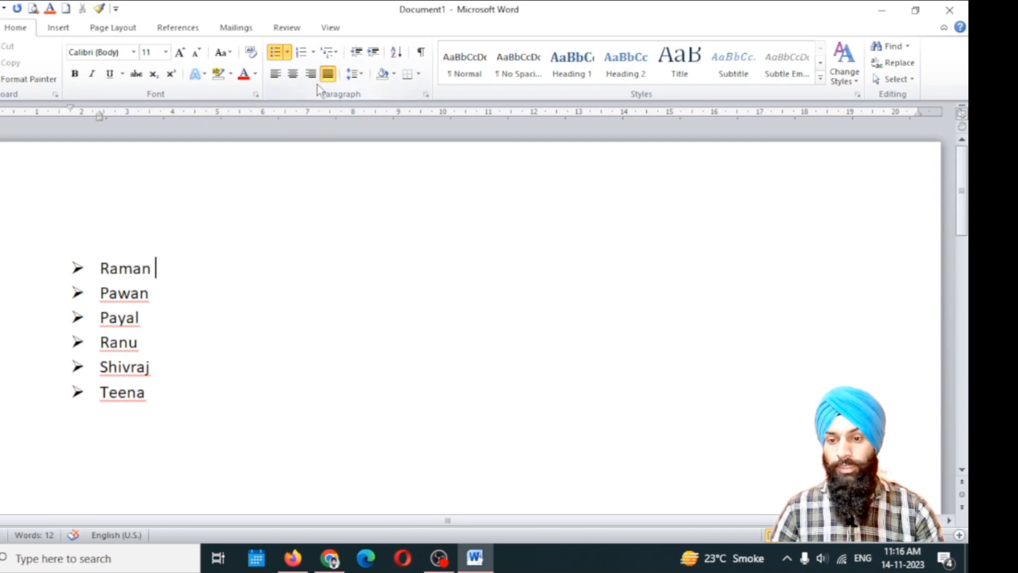
left_click(327, 74)
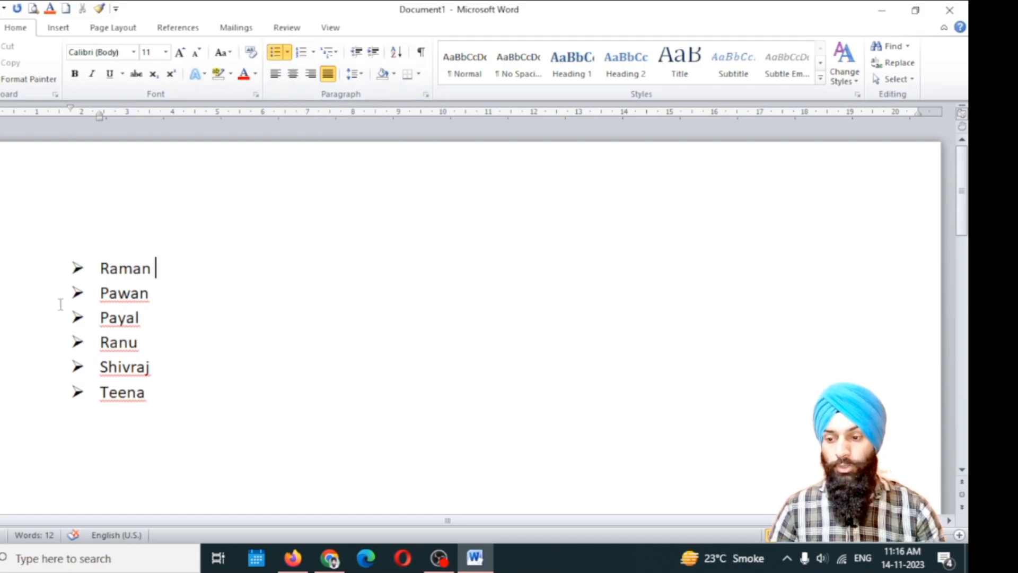
- Define a new bullet from the Wingdings Windows-logo symbol, character code 255, and apply it to the list
left_click(289, 56)
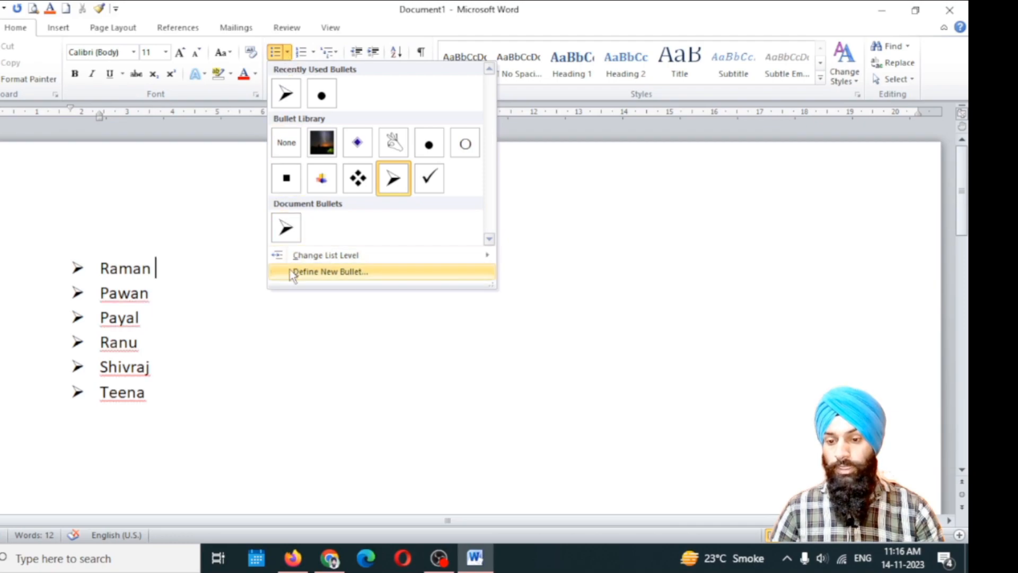
left_click(344, 273)
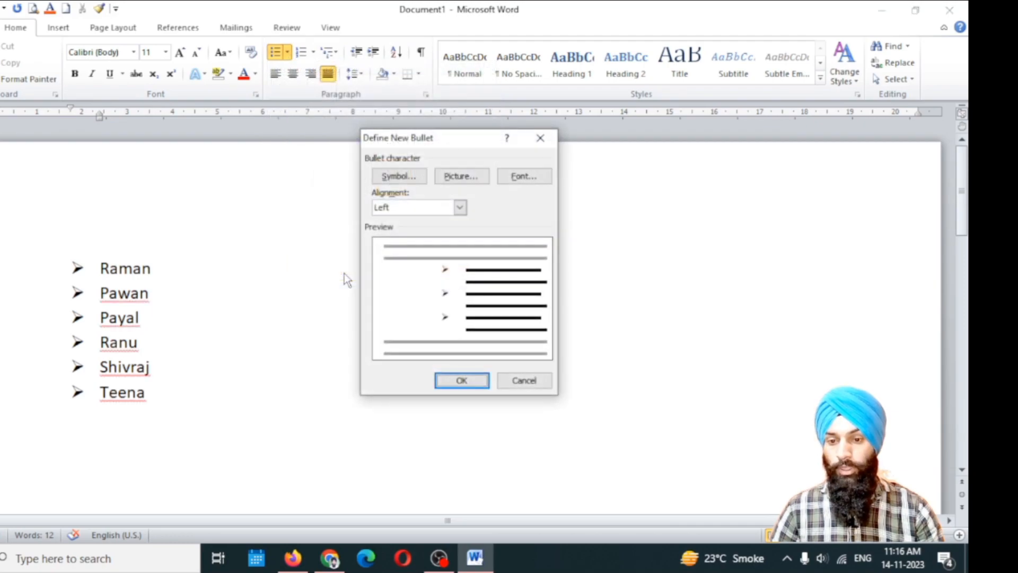
left_click(398, 176)
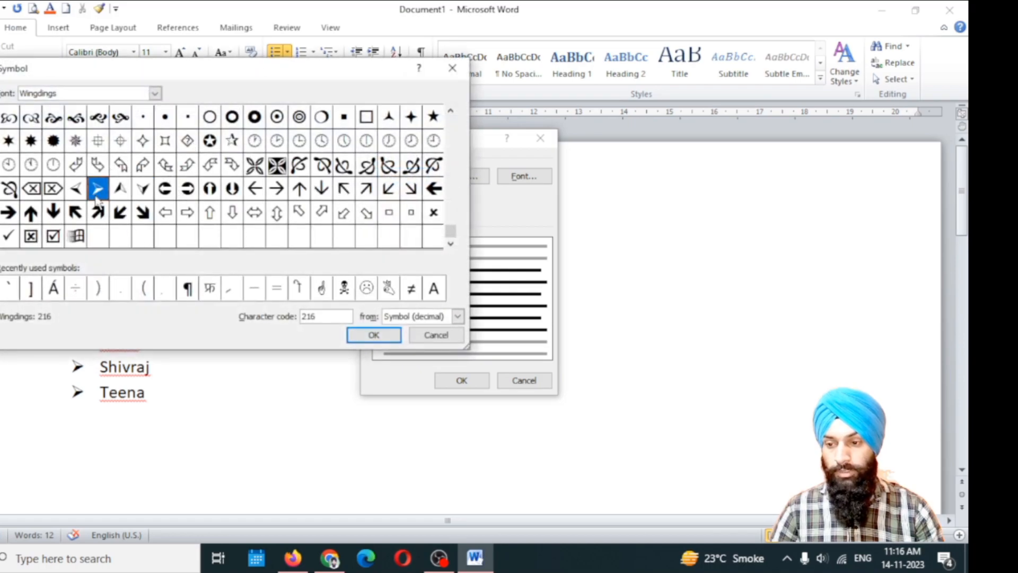
left_click(79, 239)
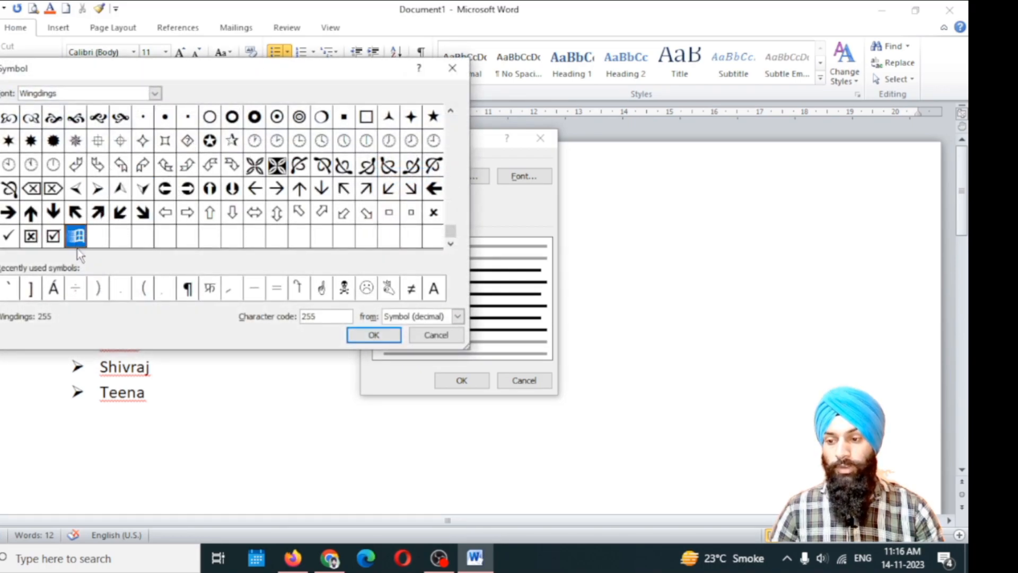
left_click(55, 238)
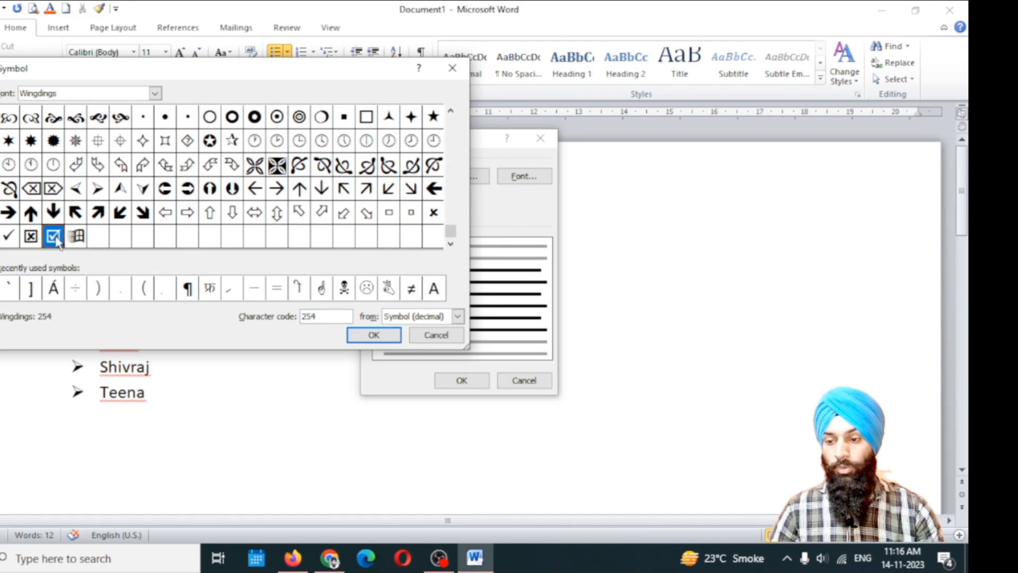
left_click(77, 236)
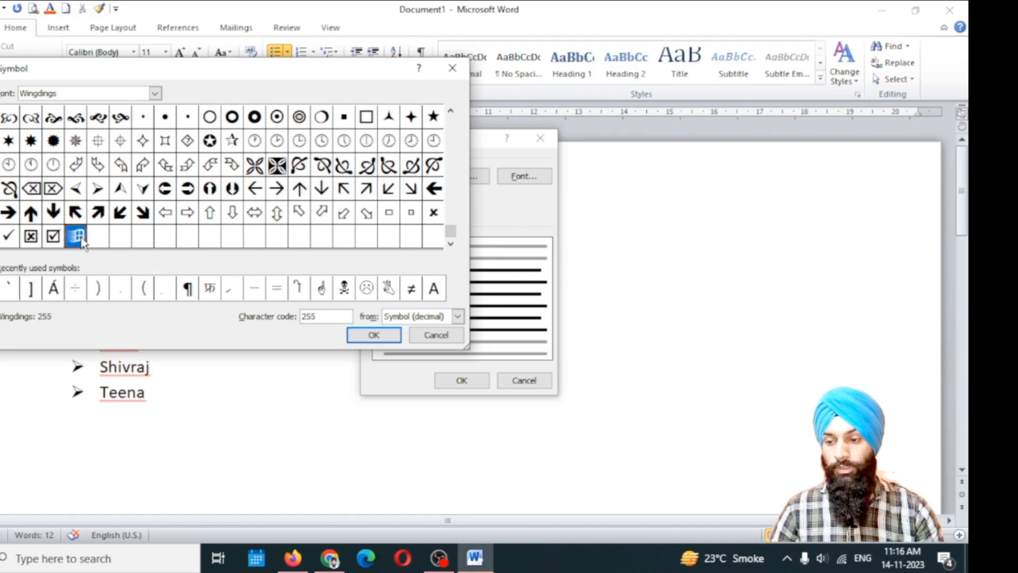
left_click(356, 336)
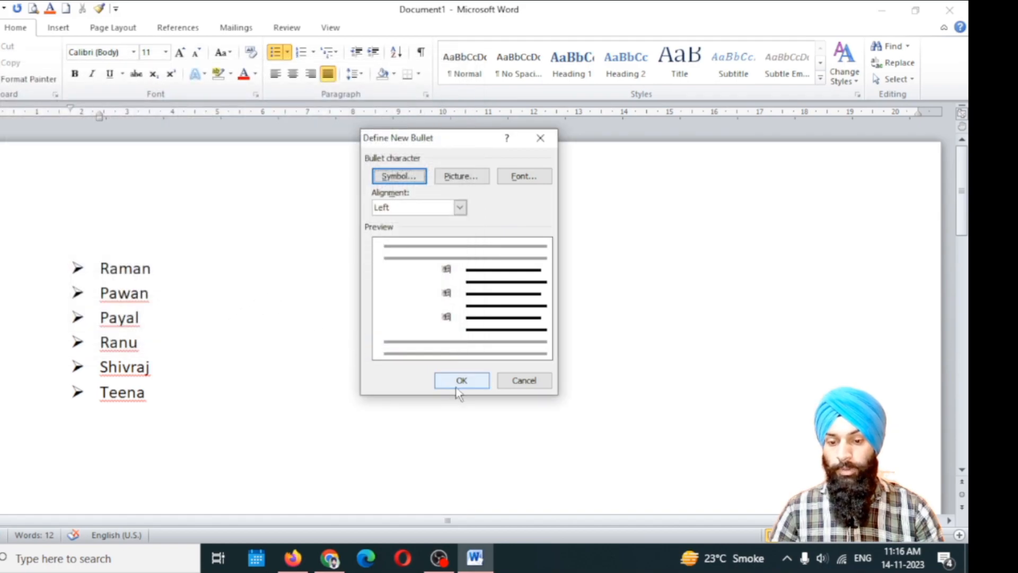
left_click(460, 381)
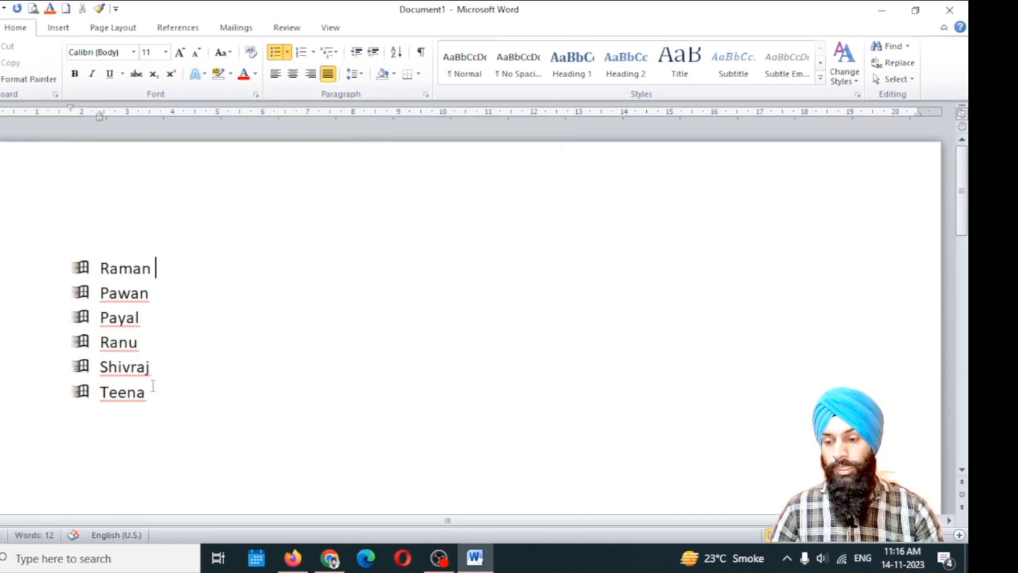
- Define a new picture bullet from the night-sky image "power pnt" and apply it to the list
left_click(287, 52)
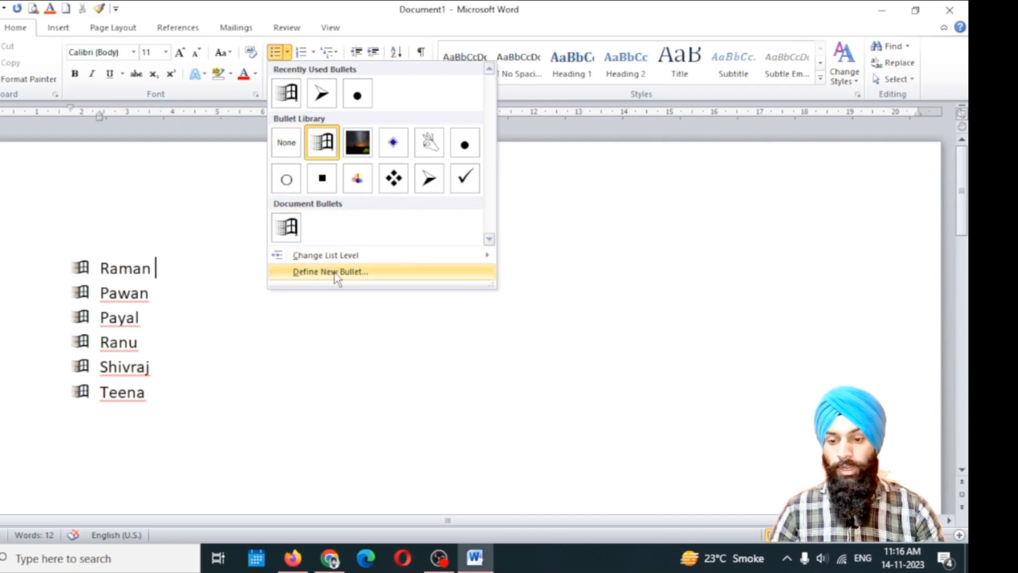
left_click(365, 273)
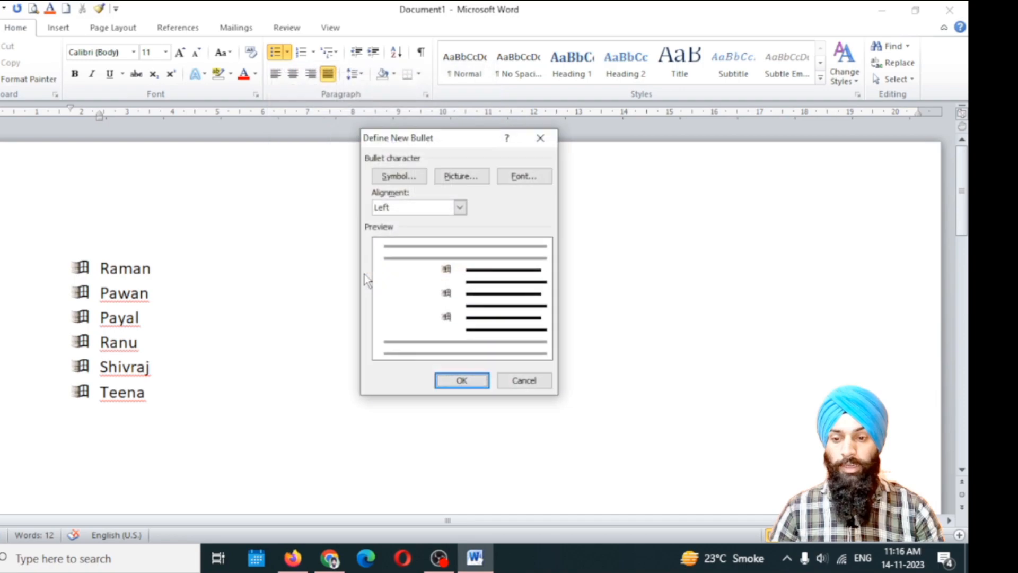
left_click(450, 178)
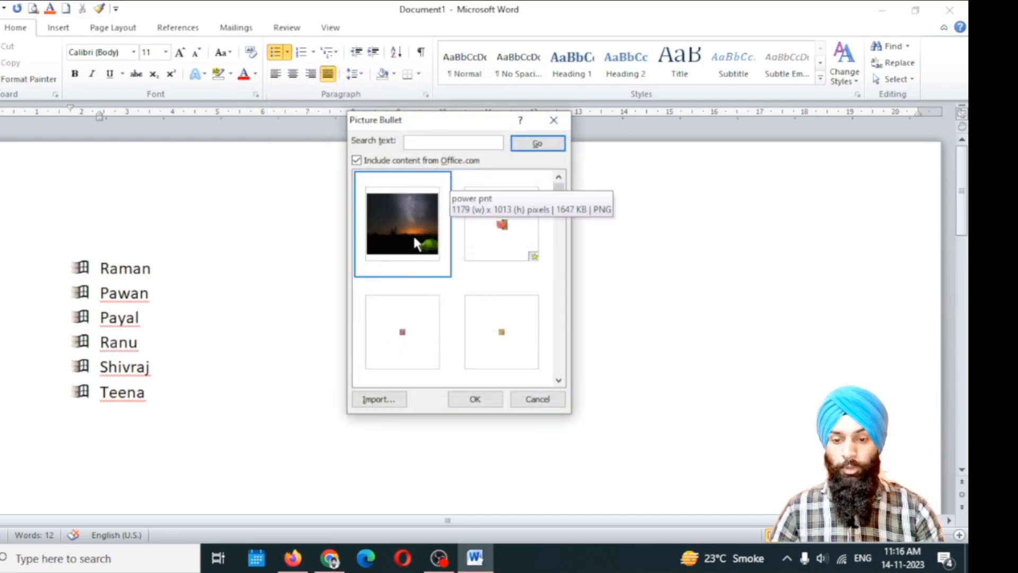
left_click(475, 400)
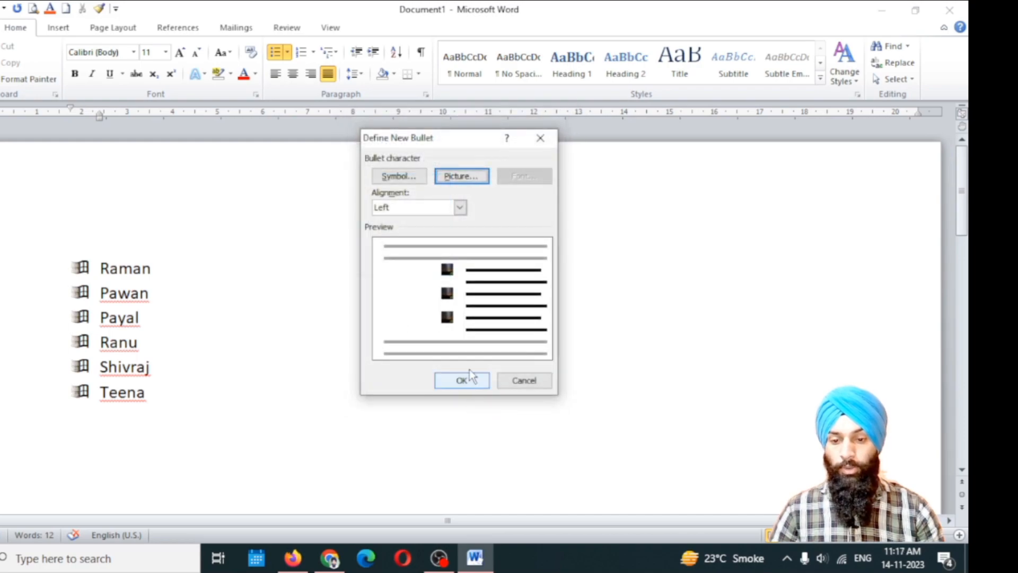
left_click(475, 381)
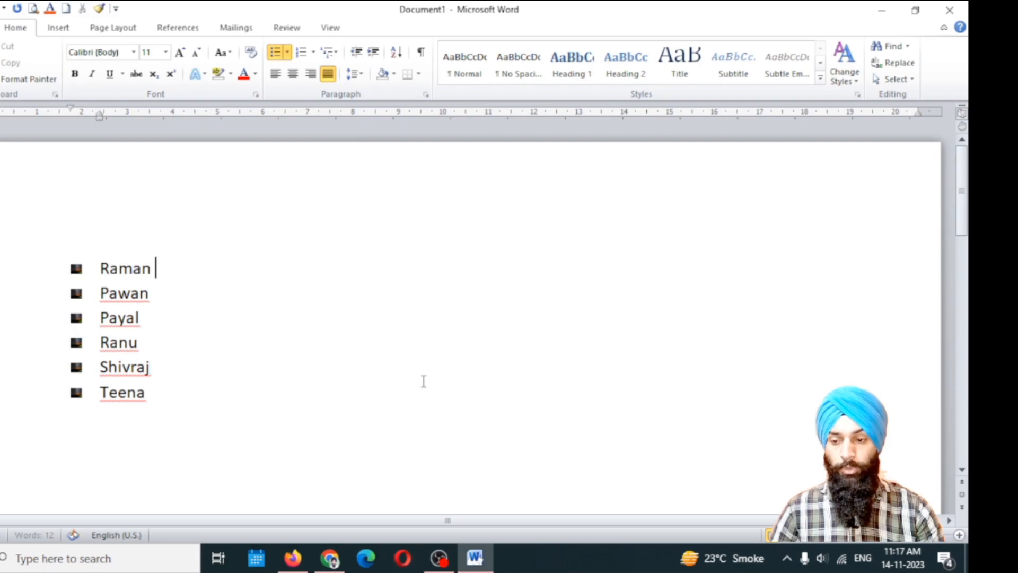
- Examine the picture bullets beside the list items up close
left_click(63, 263)
left_click_drag(80, 275, 154, 297)
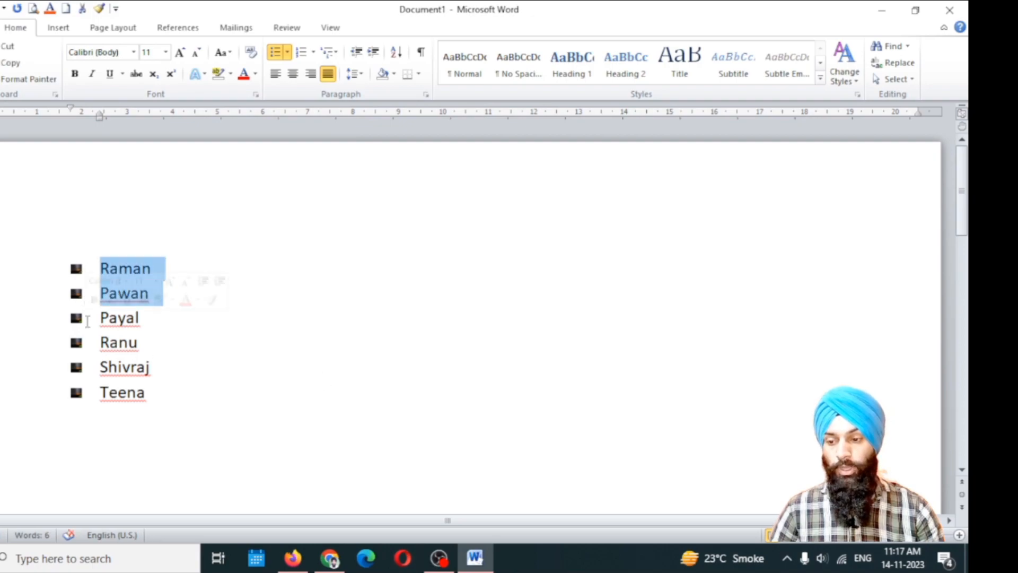
left_click(77, 269)
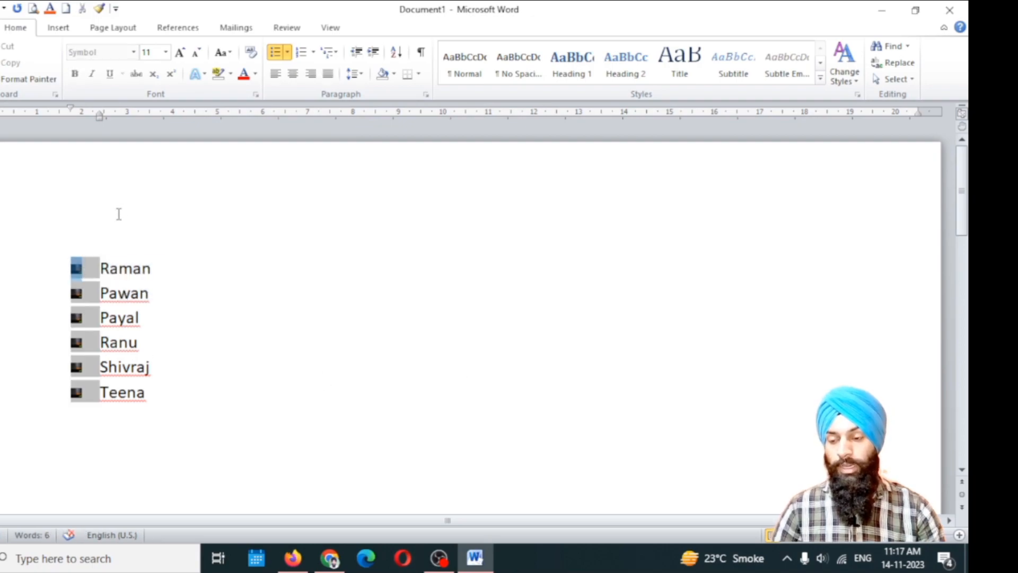
left_click(119, 268)
scroll(111, 330, "up", 6)
scroll(111, 331, "up", 5)
scroll(165, 350, "up", 3)
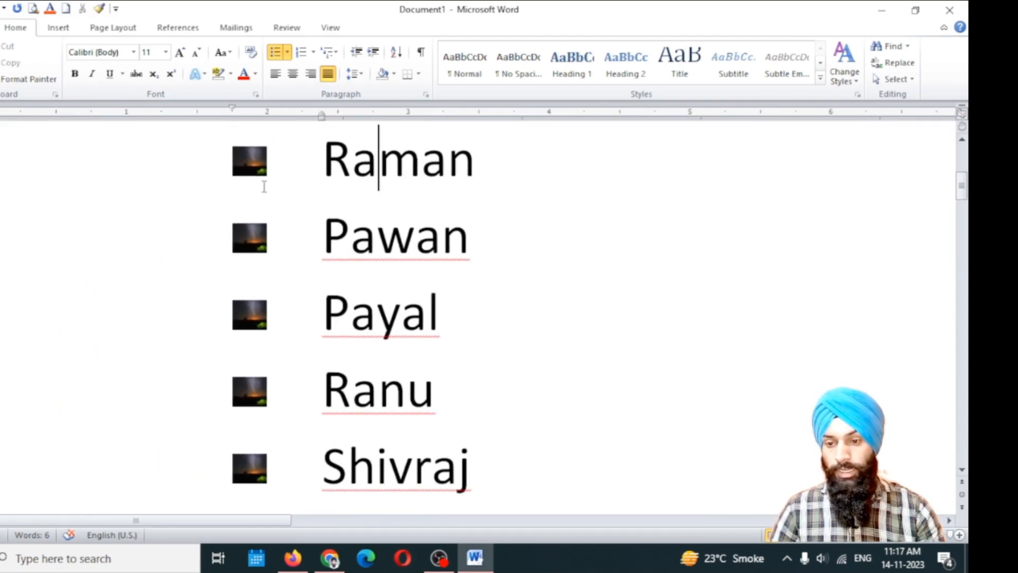
scroll(254, 180, "down", 10)
scroll(198, 183, "down", 6)
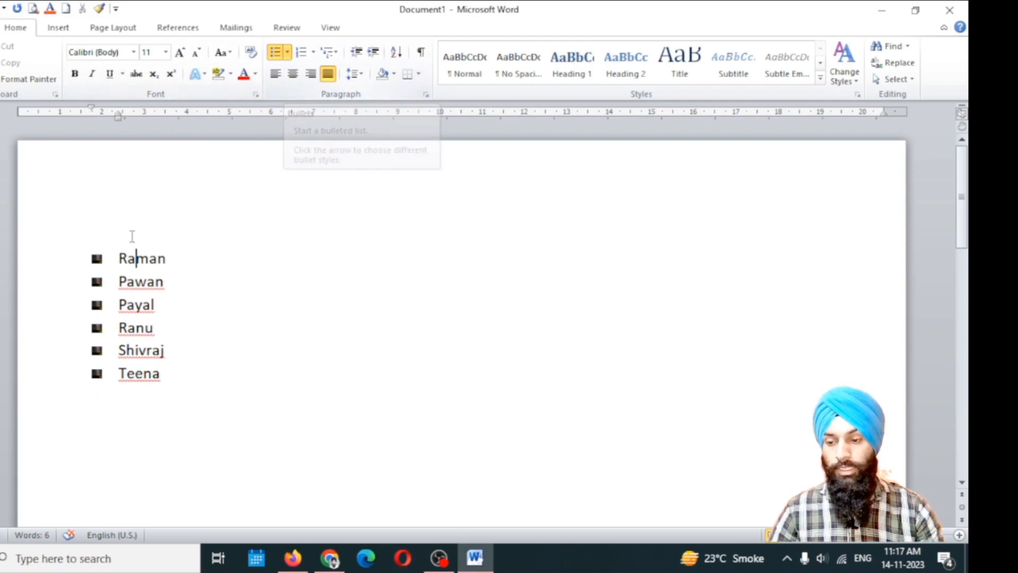
- Remove the bullets from all six list items
left_click_drag(120, 255, 174, 398)
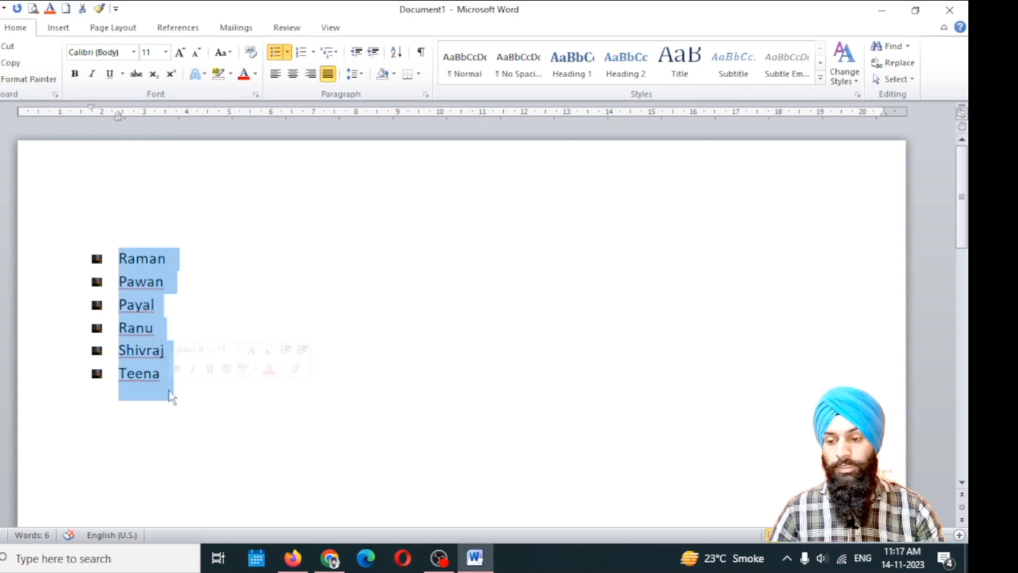
left_click(288, 53)
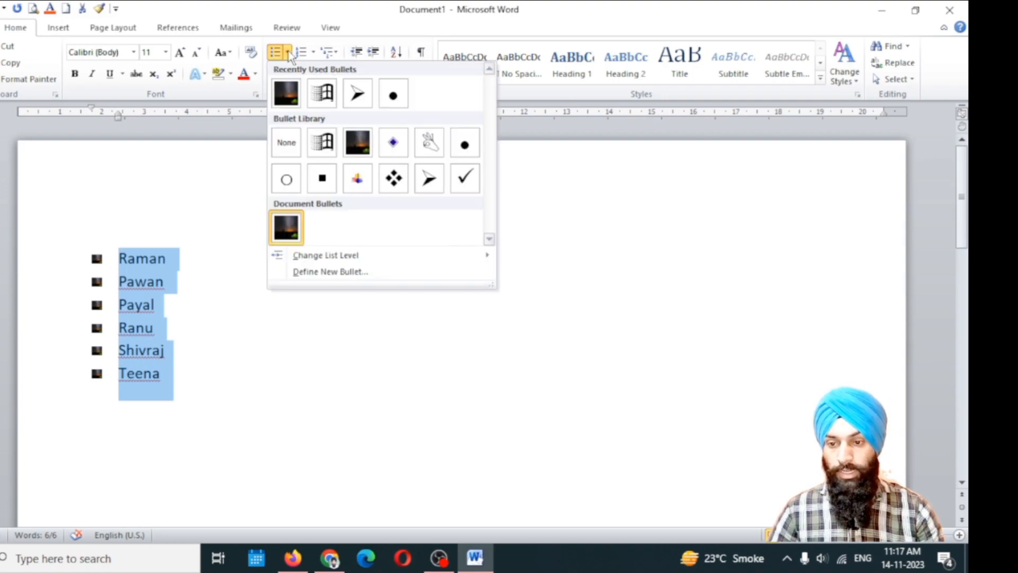
left_click(285, 147)
left_click(208, 258)
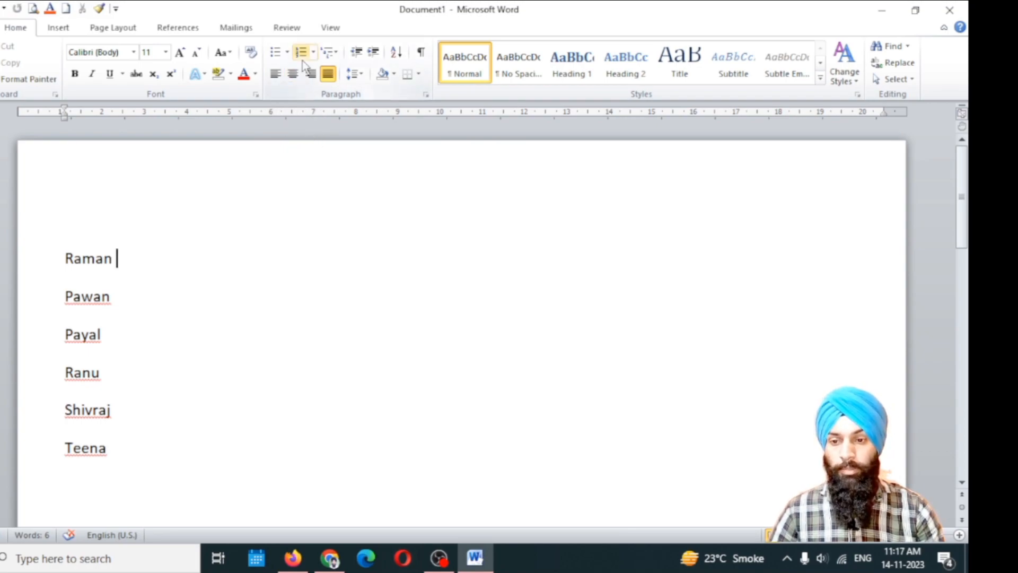
- Try indenting the first list item to about 2 on the ruler, and undo the indent
left_click(313, 52)
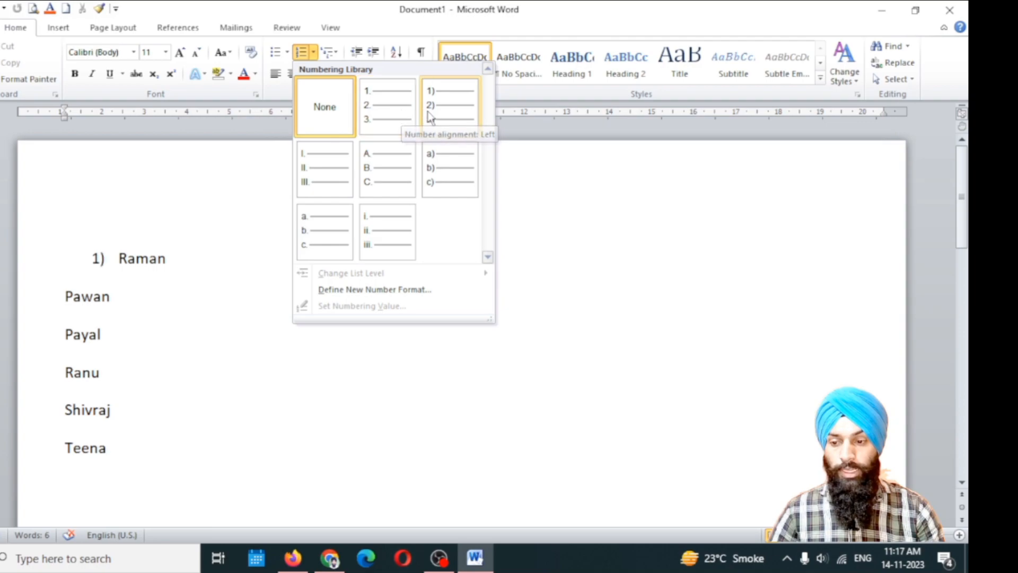
left_click(227, 209)
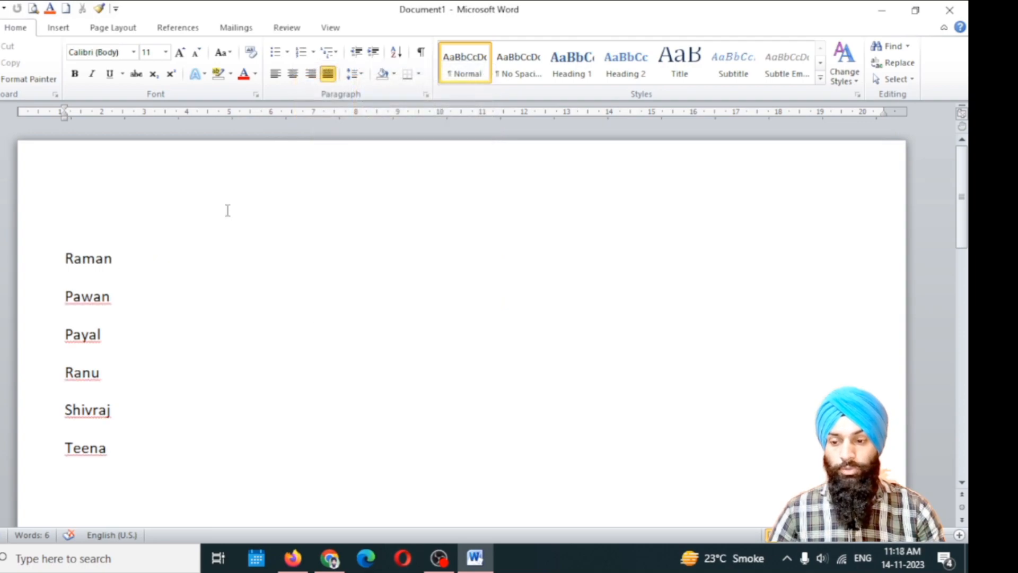
left_click_drag(64, 119, 102, 113)
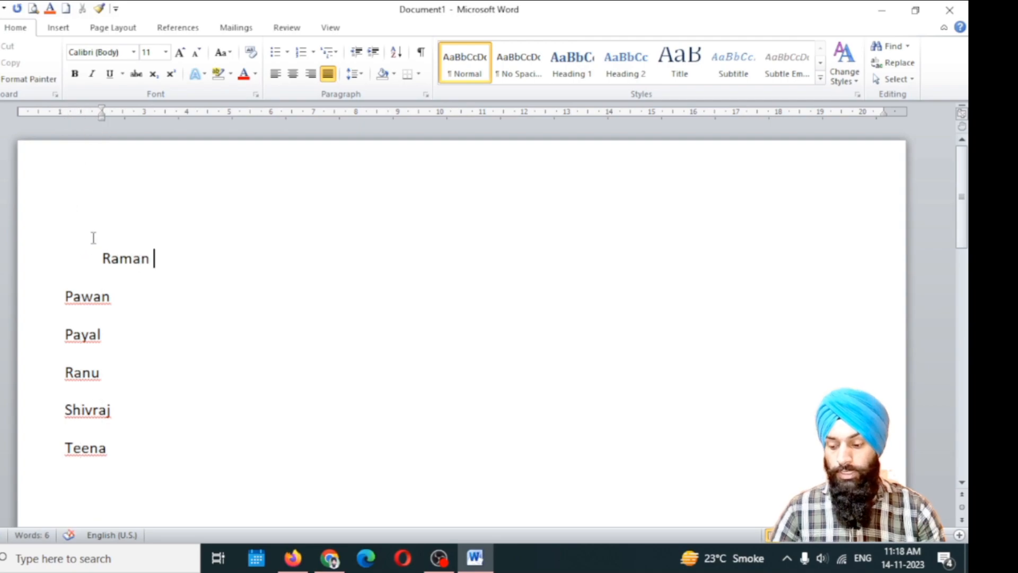
key("ctrl+z")
- Number all six list items with the 1. 2. 3. format from the numbering library
left_click(63, 259)
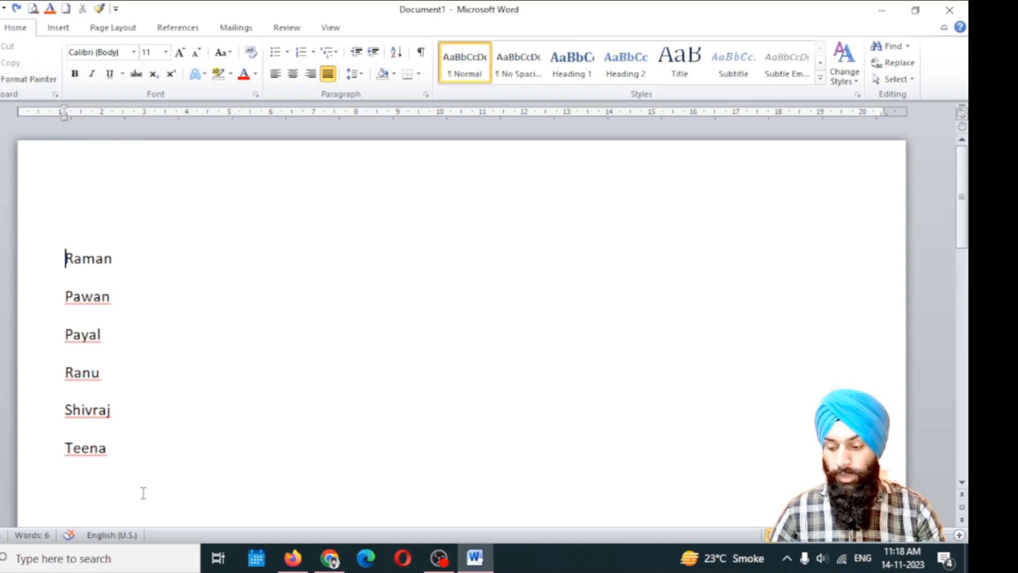
left_click(109, 449, "shift")
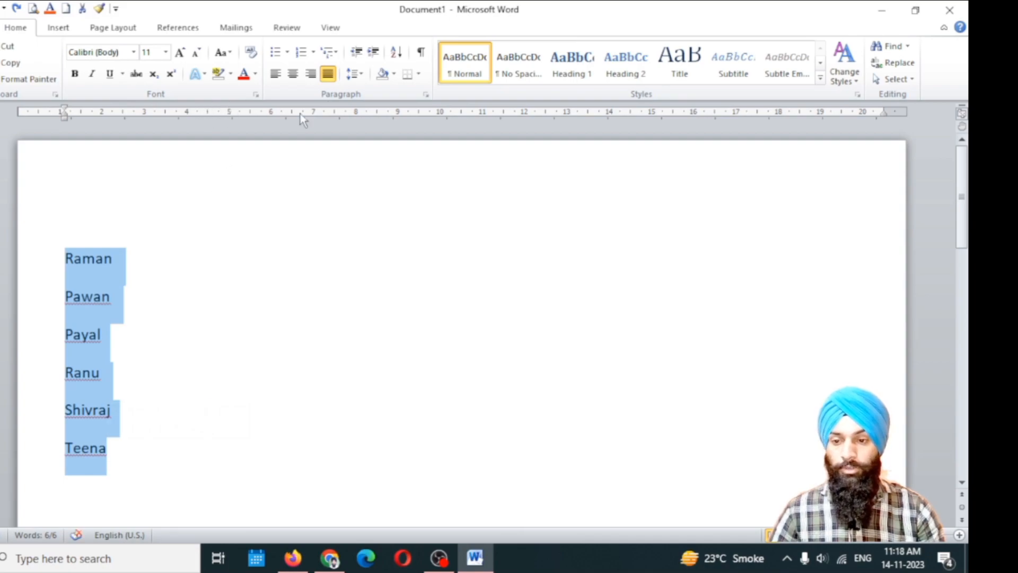
left_click(313, 51)
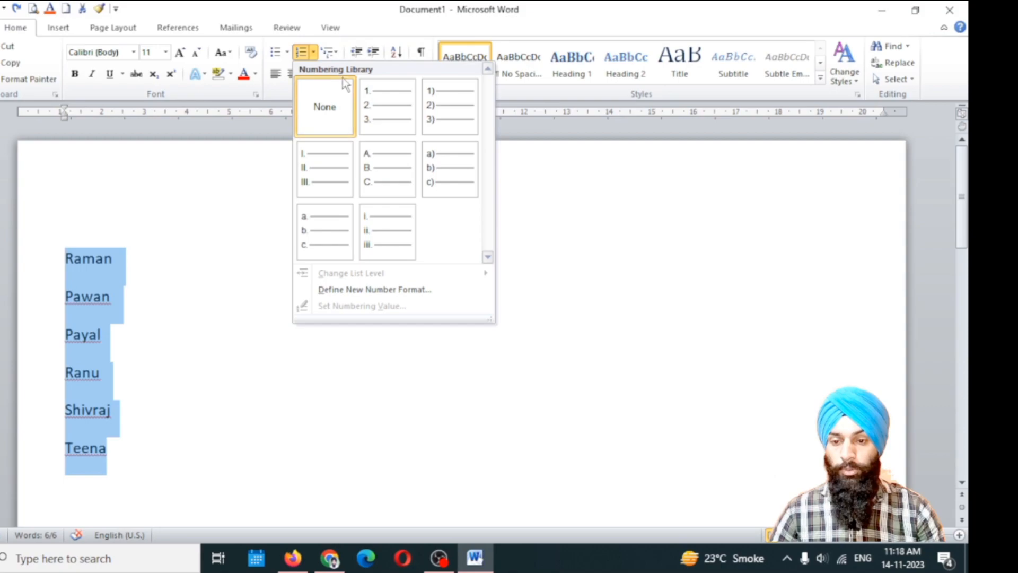
left_click(370, 101)
left_click(239, 283)
- Try shifting the indent of the list numbers, and undo the shift
left_click(97, 258)
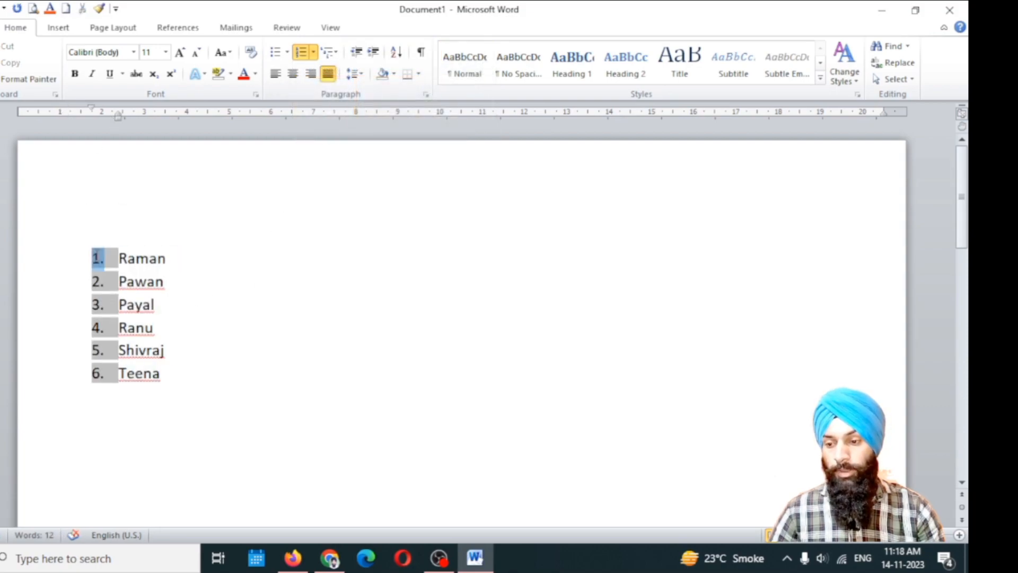
left_click_drag(95, 110, 144, 109)
key("ctrl+z")
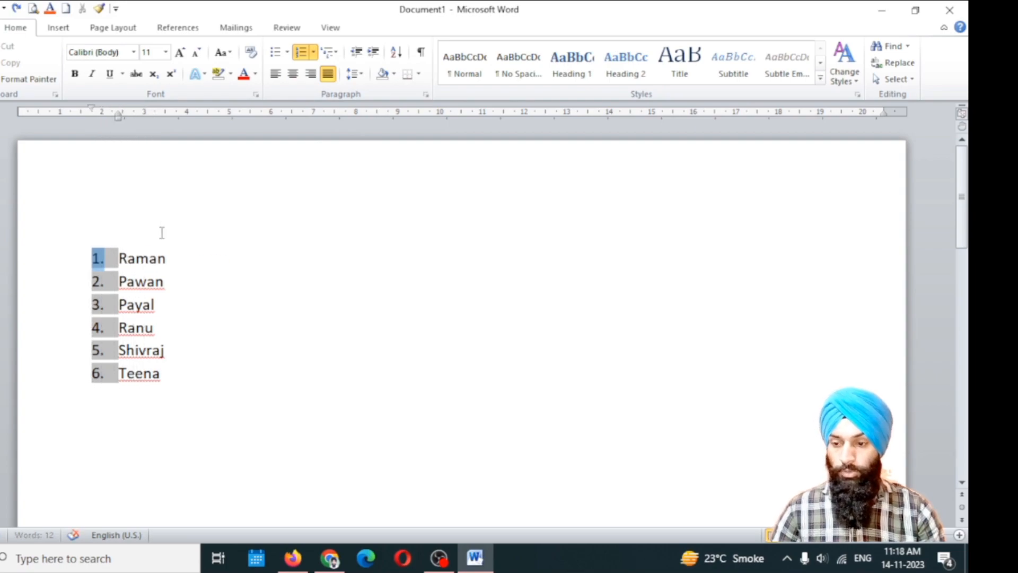
- Try the uppercase Roman numeral format and the A. B. C. format for the list numbering
left_click(314, 52)
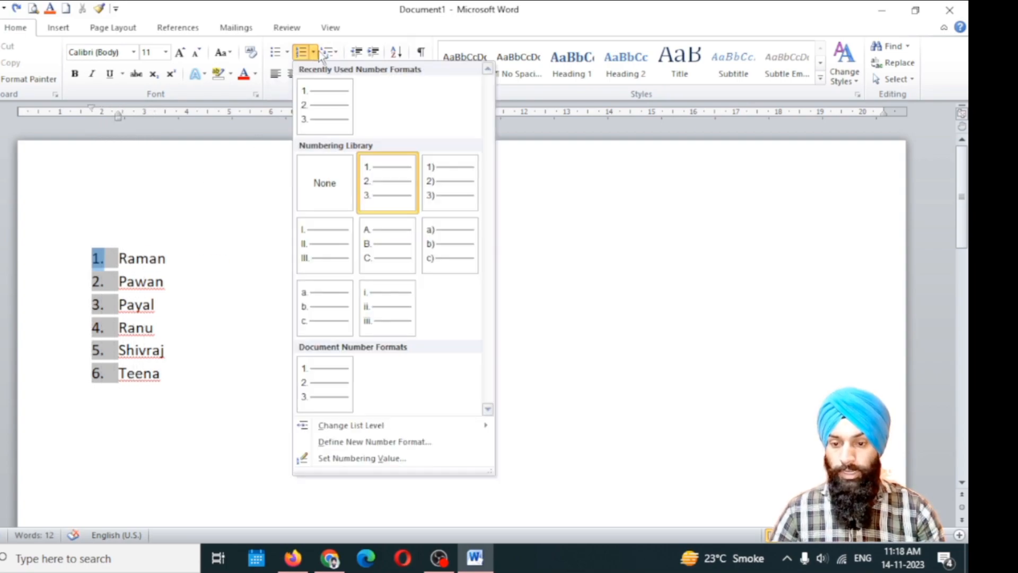
left_click(333, 242)
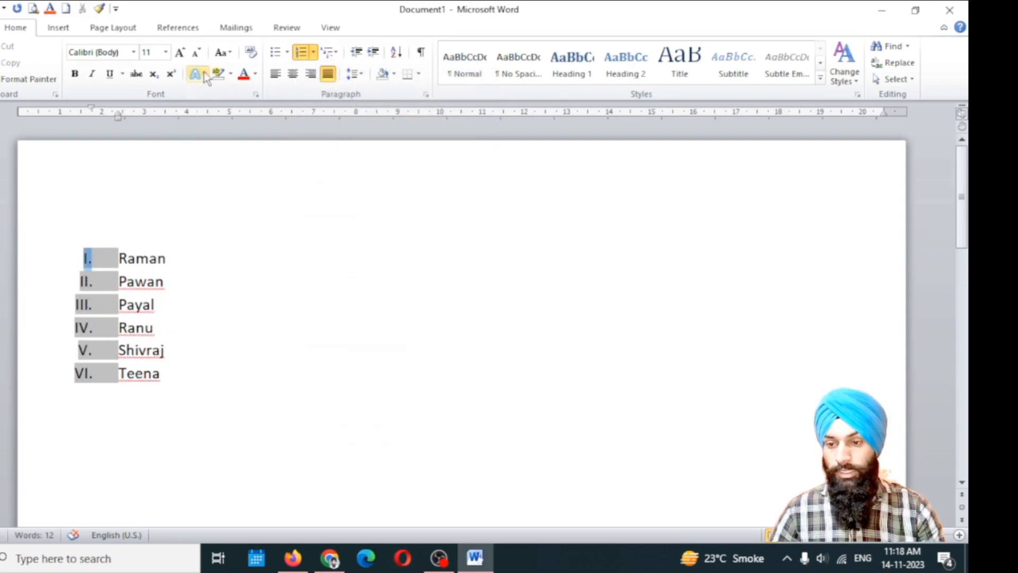
left_click(312, 53)
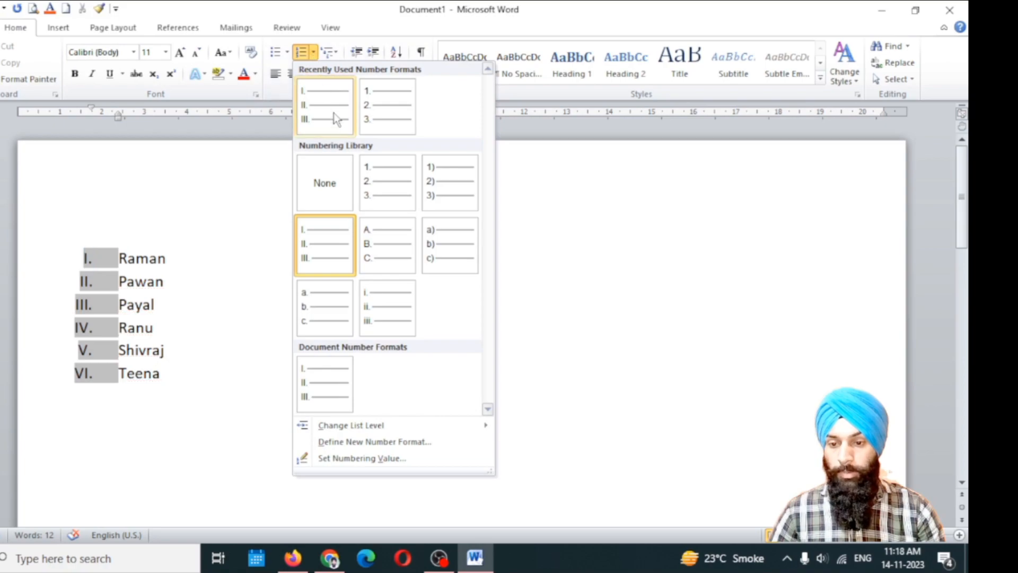
left_click(380, 244)
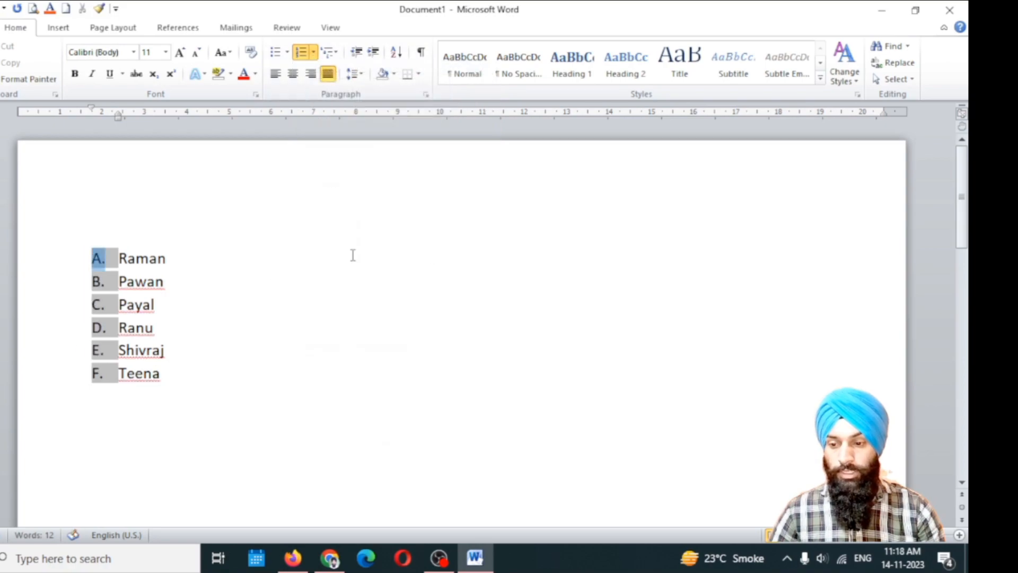
- Change the list's numbering to the a) b) c) format
left_click(314, 53)
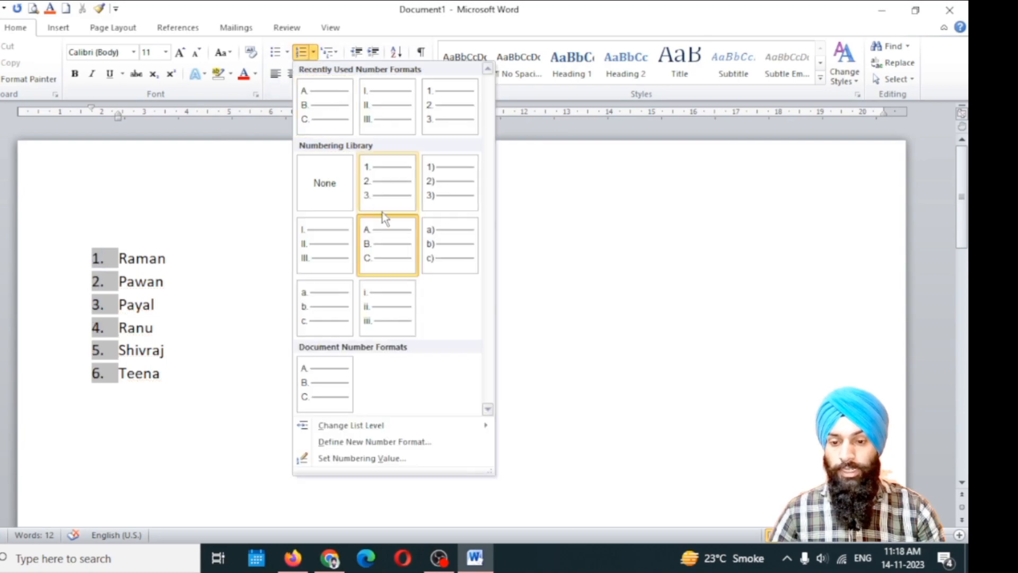
left_click(443, 253)
left_click(234, 325)
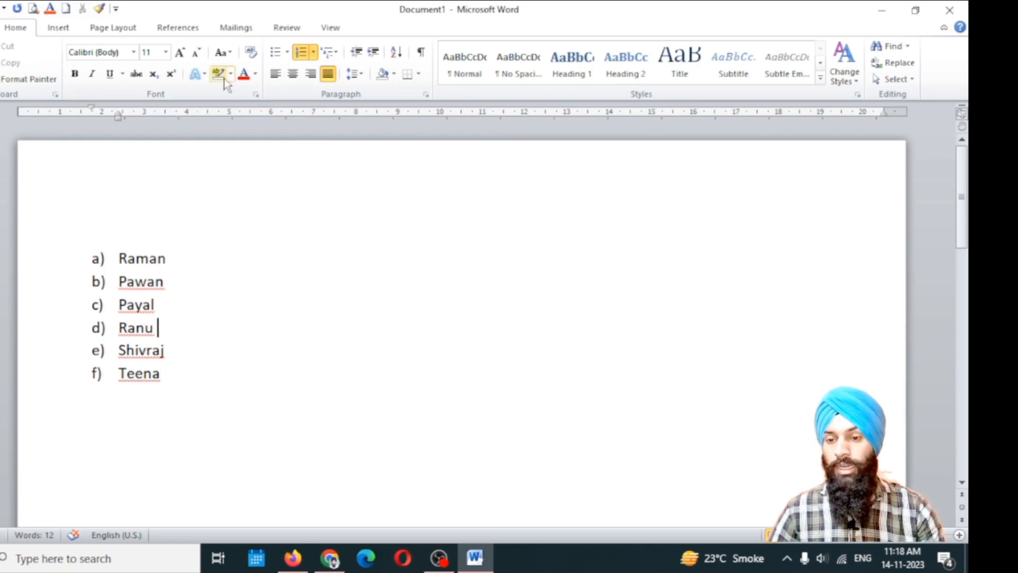
- Switch the list to 1. 2. 3. numbering and add lettered sub-items Hhduh, Huvhjuvh, Hiiuvh and Ihviv under the first name
left_click(314, 52)
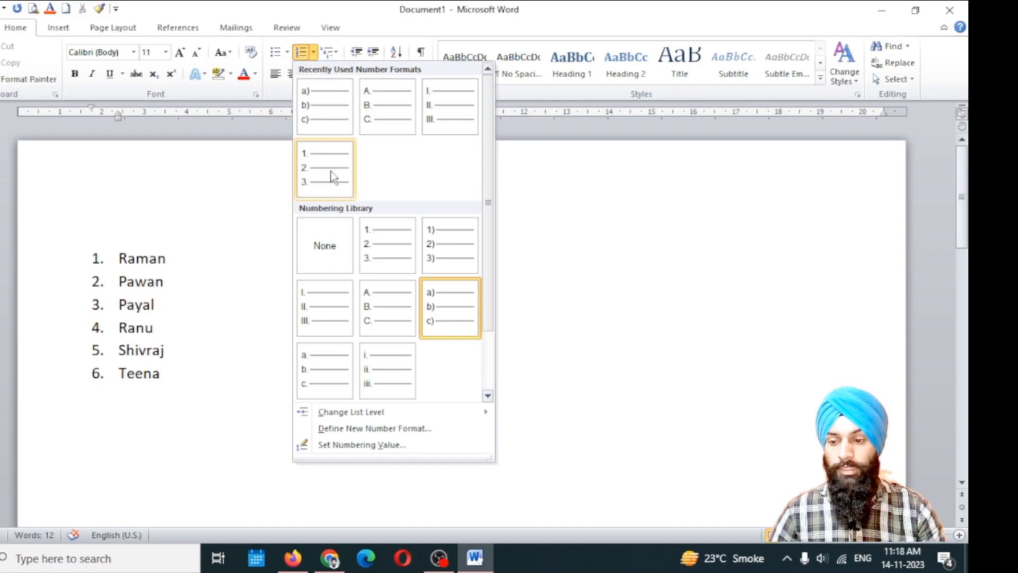
left_click(319, 163)
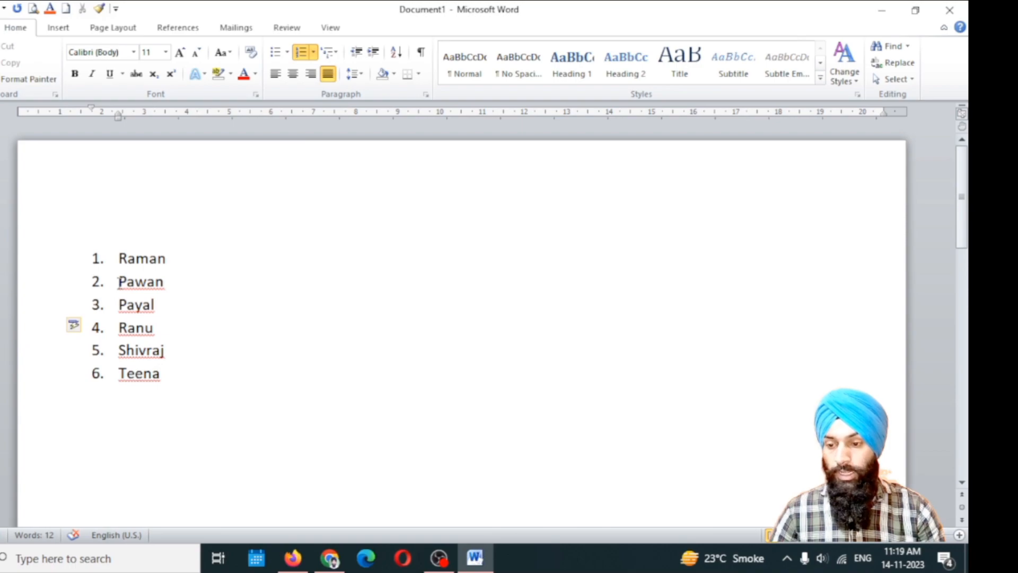
key("Tab")
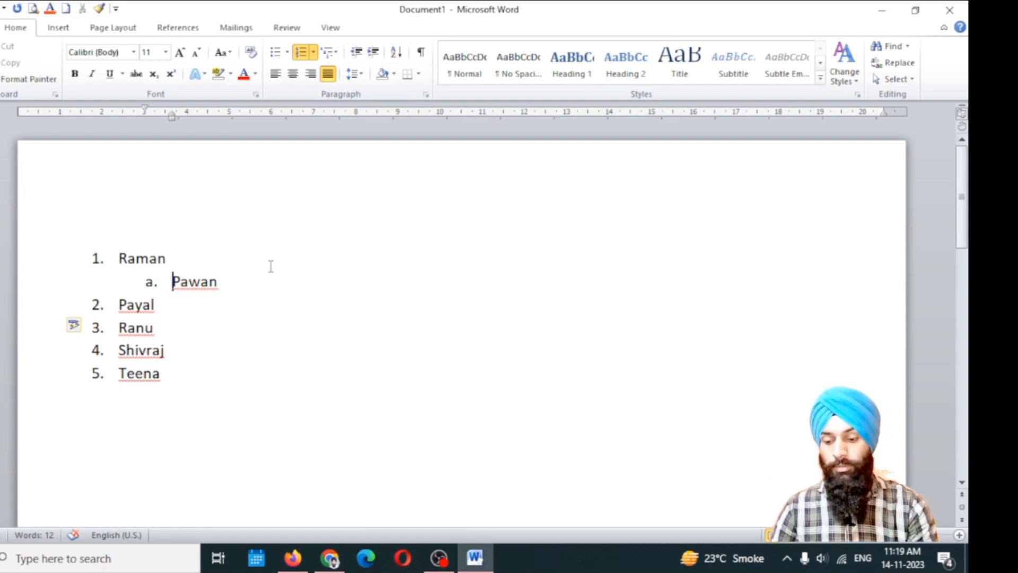
type("hhduh")
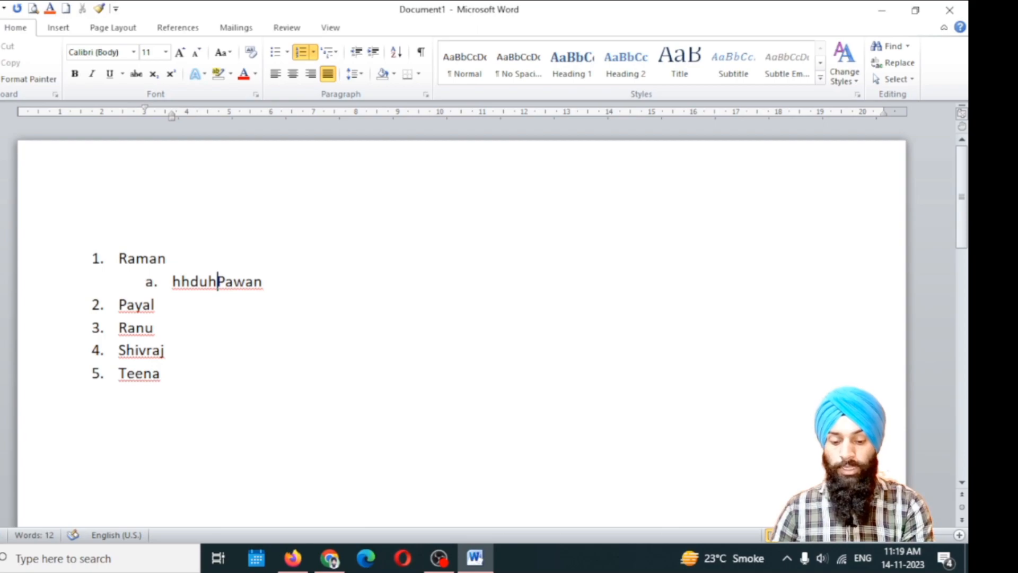
key("Return")
type("huvhjuvh")
key("Return")
type("hiiuvh")
key("Return")
type("ihviv")
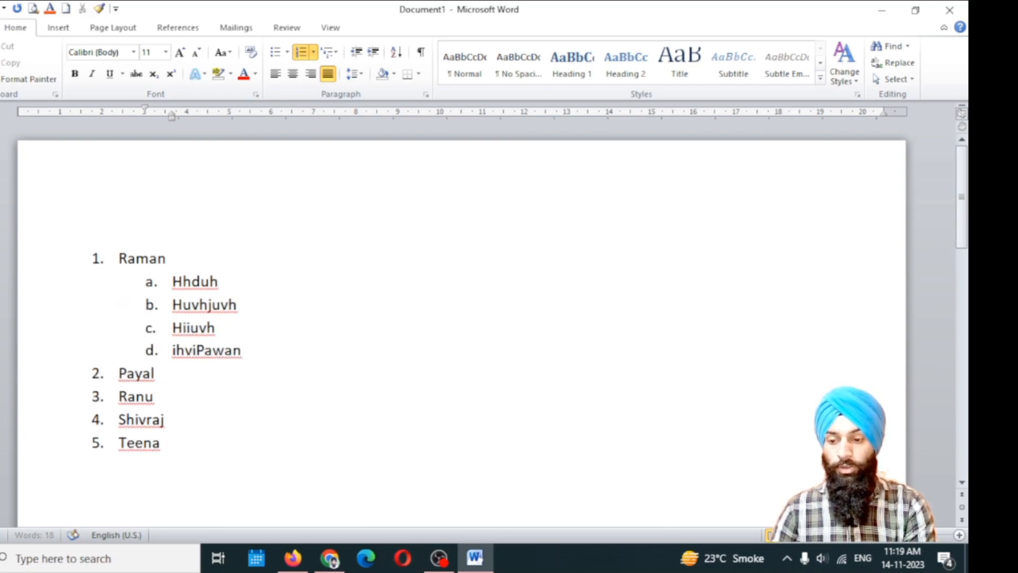
key("Return")
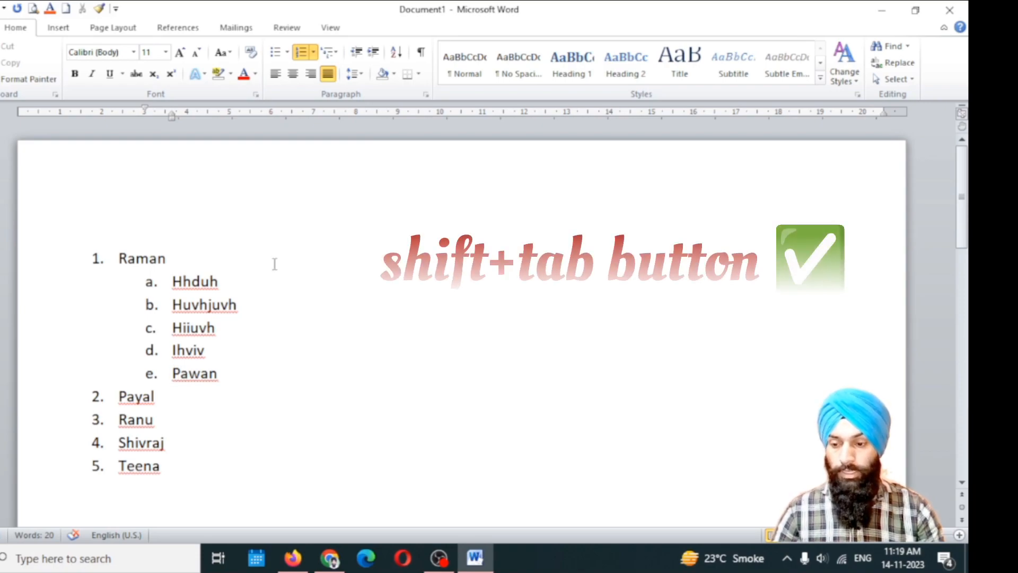
key("shift+Tab")
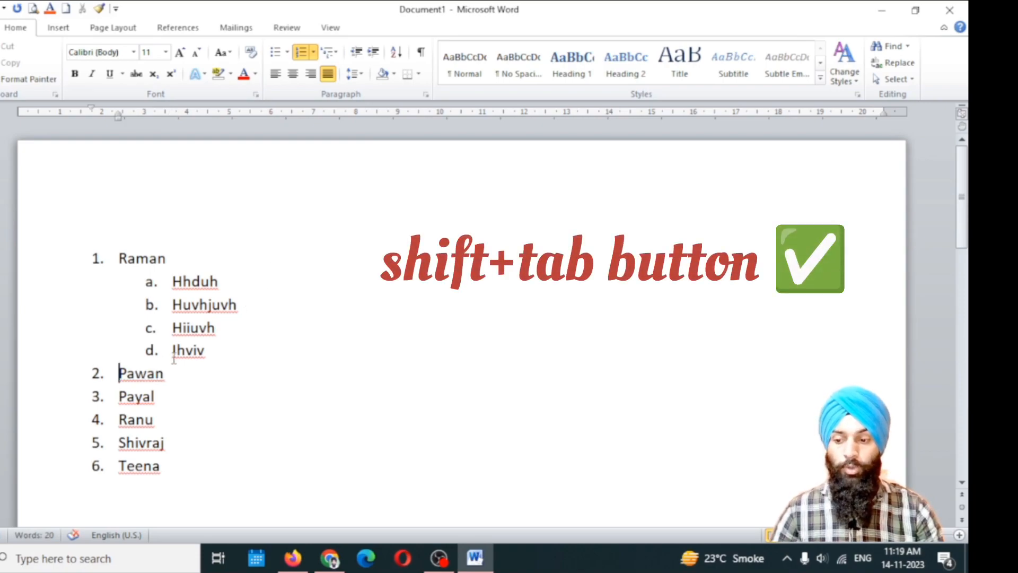
- Add lettered sub-items Ighighi hih, Ihjhj, Gbhikgb and I under the second name, keeping the following name at the main level
left_click(120, 396)
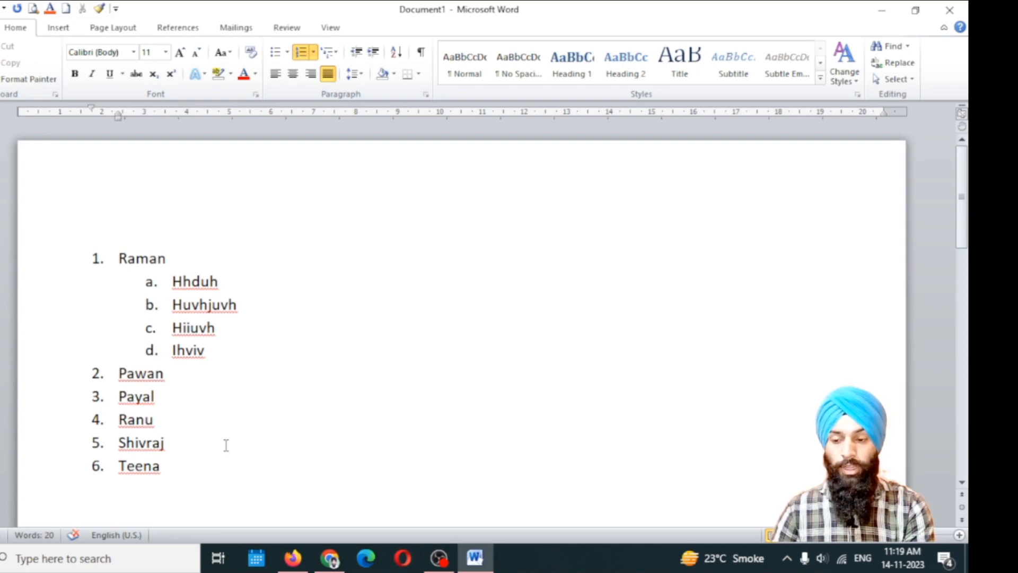
key("Tab")
type("ighighi hih")
key("Return")
type("ihjhj")
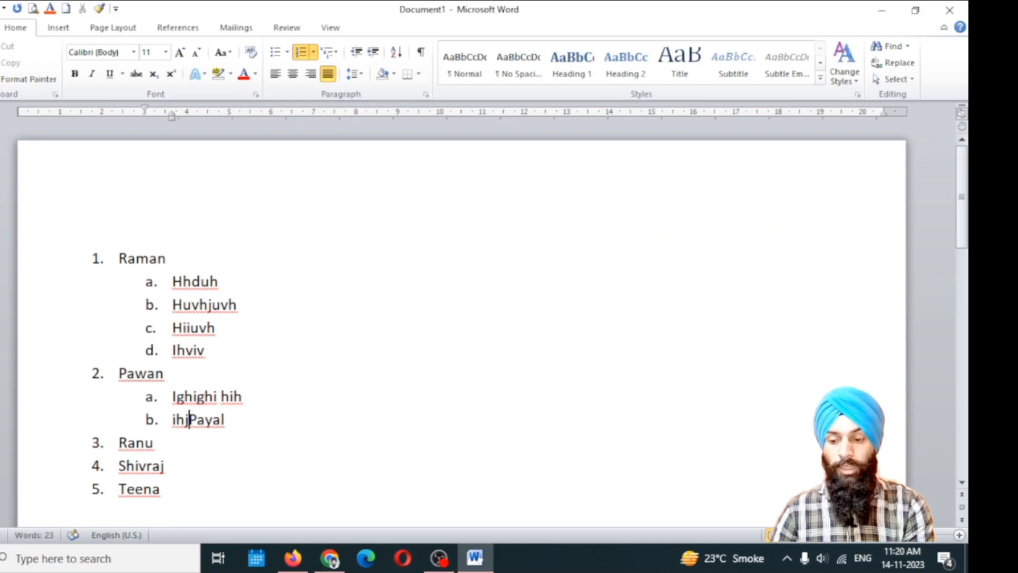
key("Return")
type("gbhikgb")
key("Return")
type("i")
key("Return")
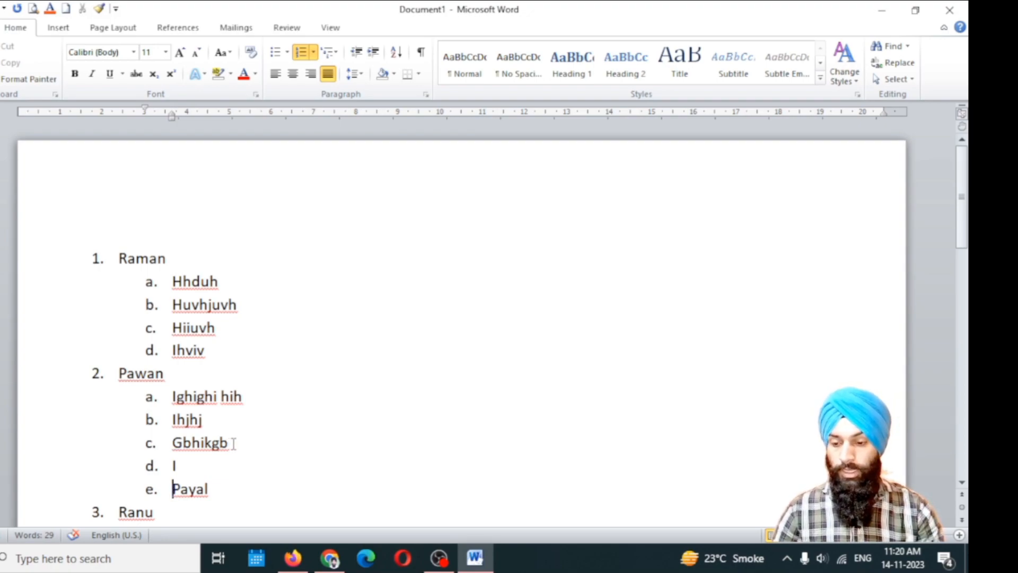
key("shift+Tab")
- Select the main-level list numbers and decrease the indent of the whole list
scroll(239, 439, "down", 3)
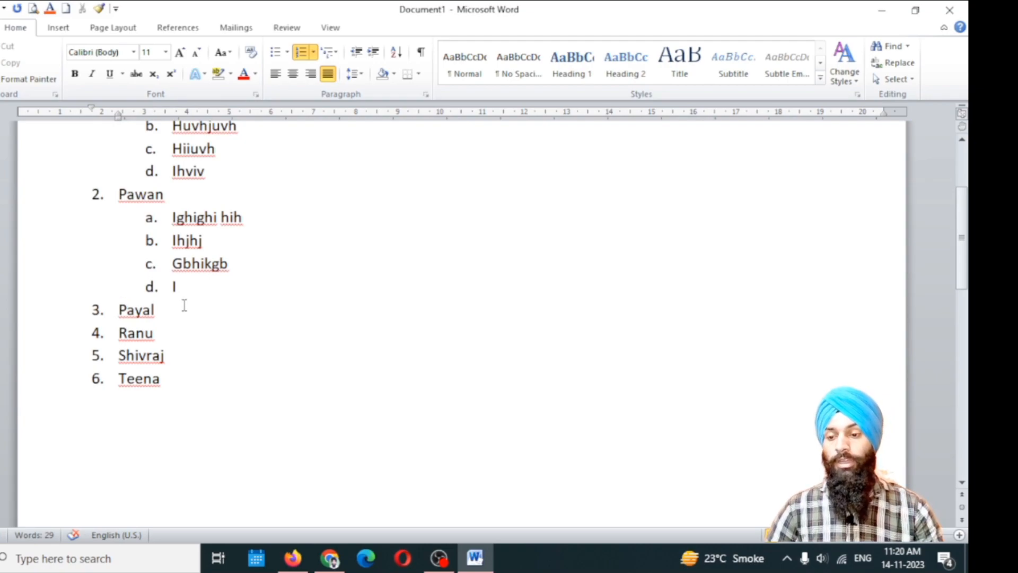
scroll(183, 299, "up", 3)
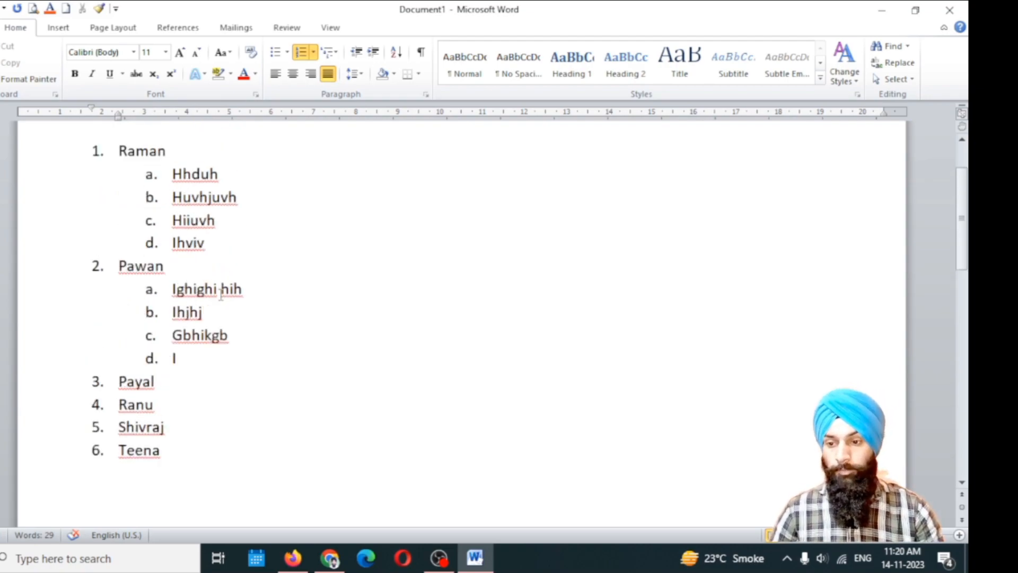
scroll(317, 336, "down", 2, "ctrl")
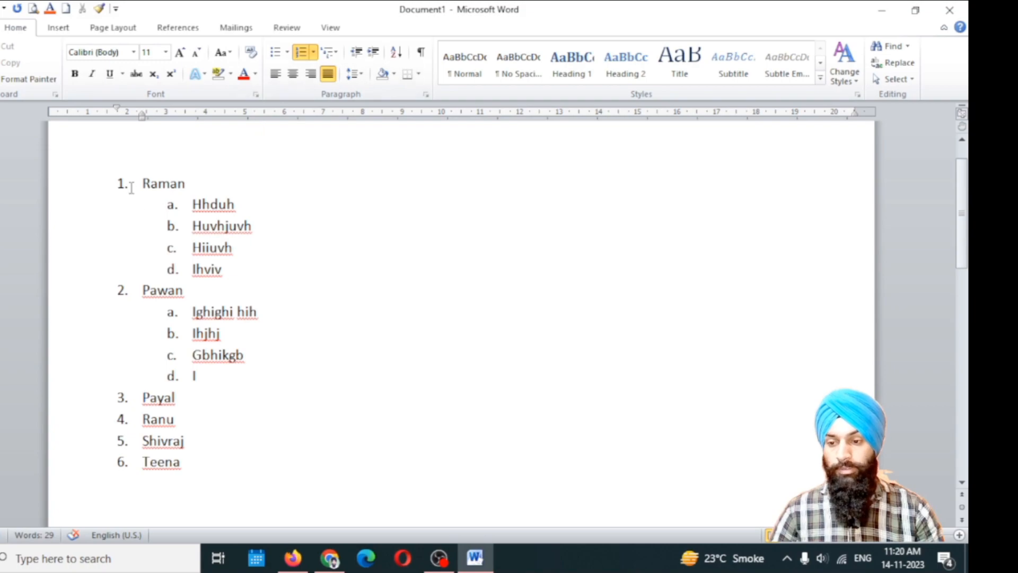
left_click_drag(117, 176, 147, 198)
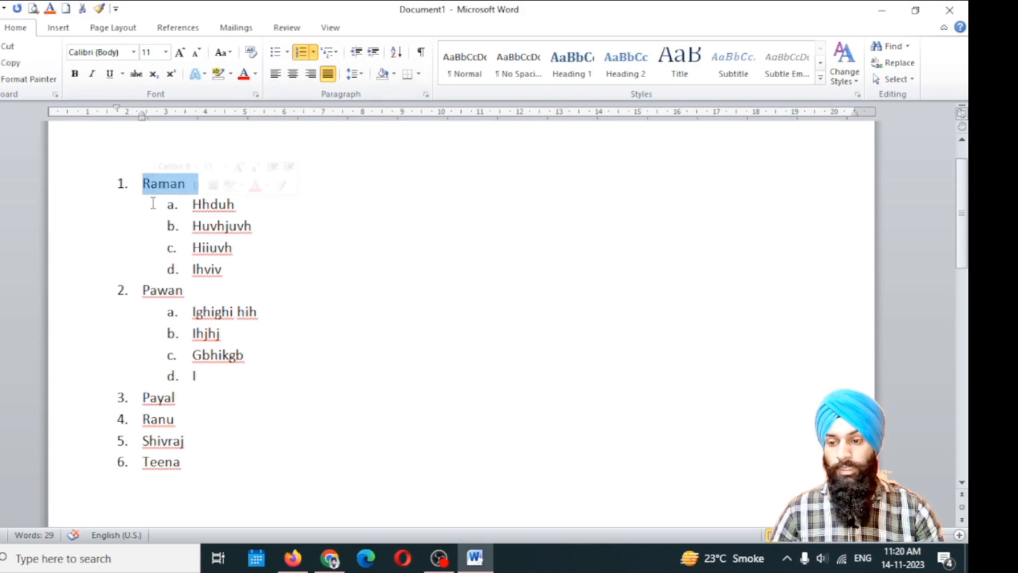
left_click(197, 146)
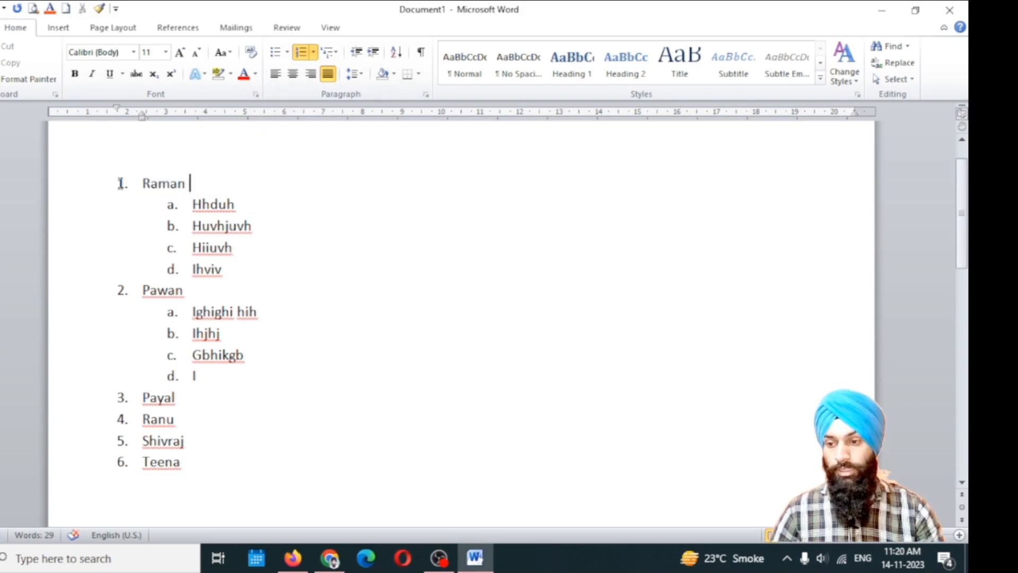
left_click(121, 183)
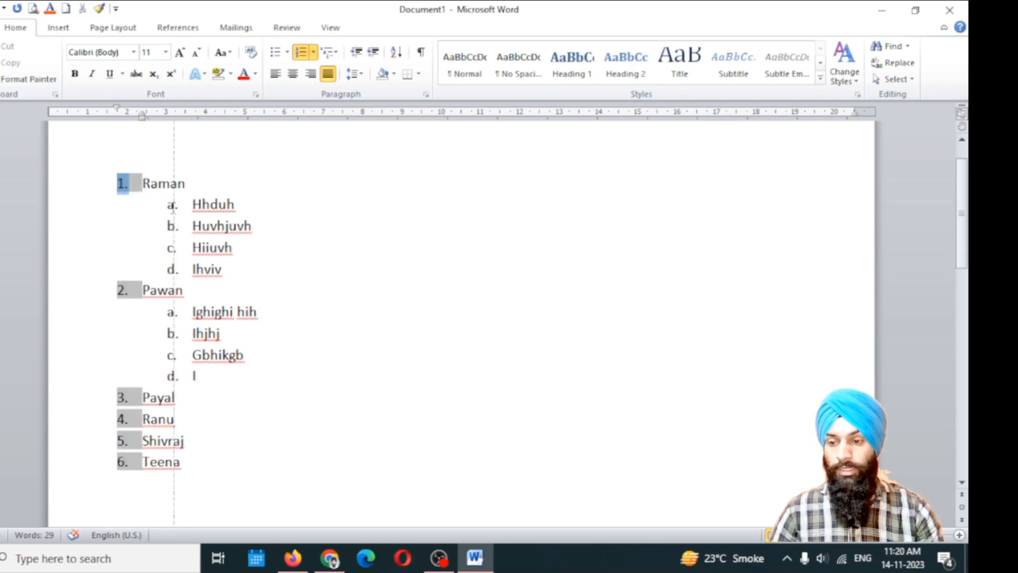
key("shift+Tab")
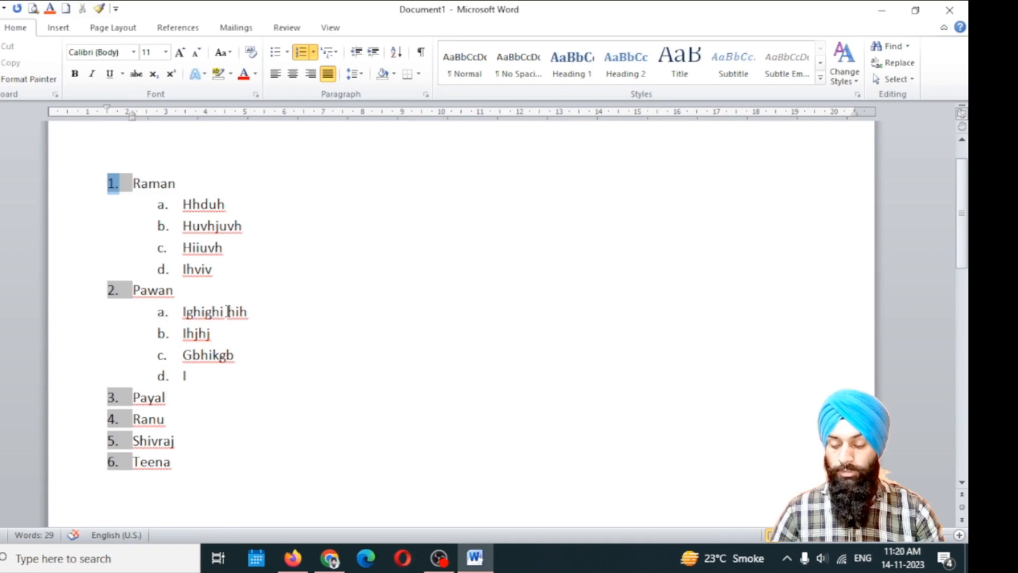
- Delete the entire list and move the empty paragraph's left and first-line indents to about 0.5 on the ruler
key("ctrl+a")
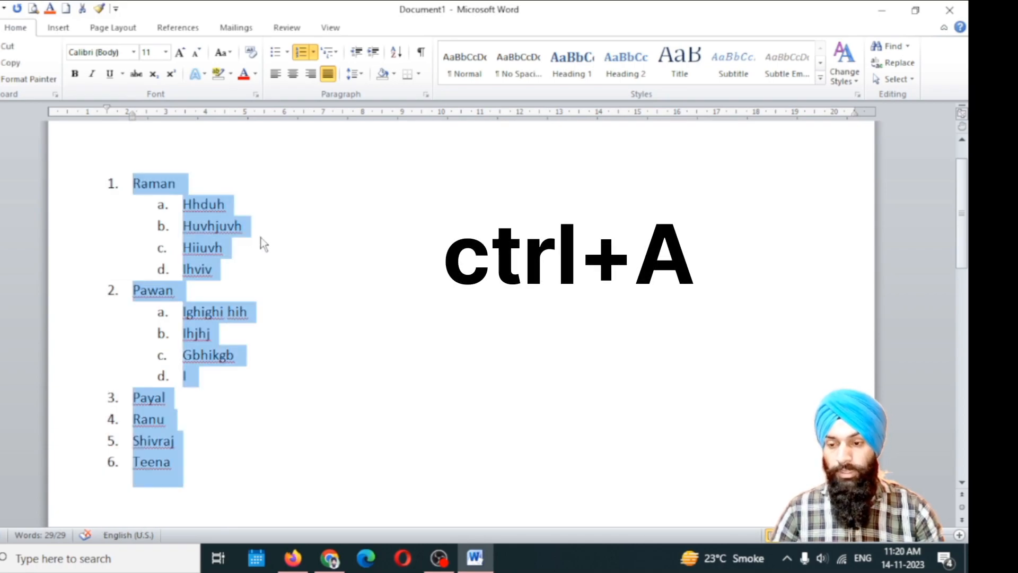
key("Delete")
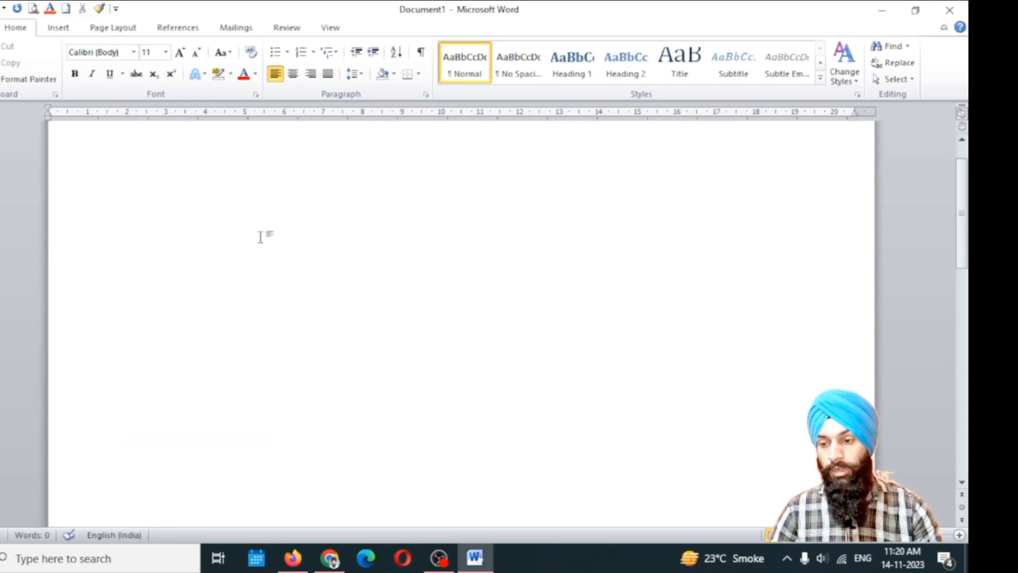
left_click_drag(49, 117, 68, 115)
left_click_drag(55, 111, 67, 113)
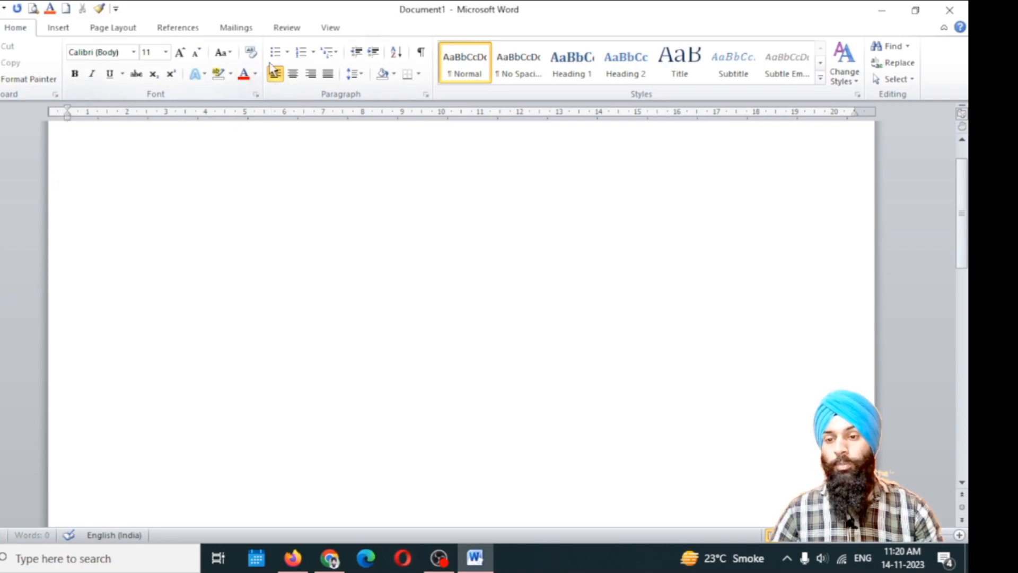
- Start a new 1. 2. 3. numbered list with HOME as its first item
left_click(305, 60)
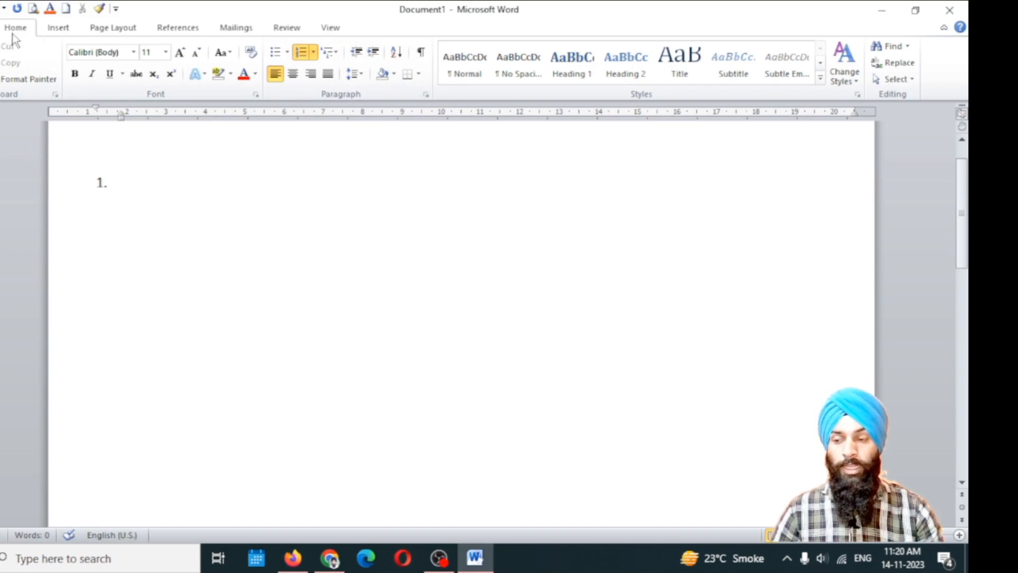
type("G")
key("BackSpace")
type("HOME")
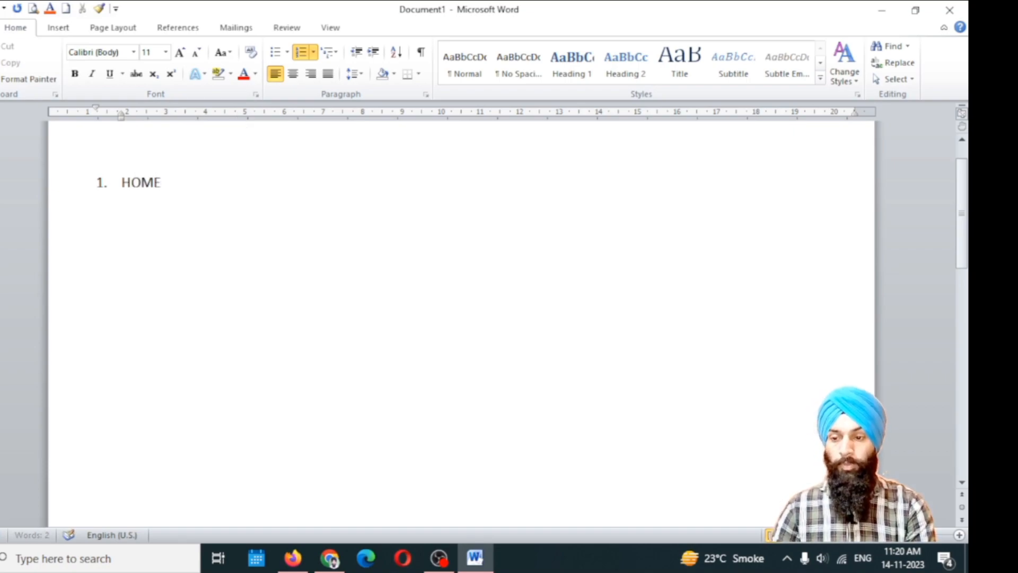
- Add CLIPBOARD as a lettered sub-item under HOME
key("Return")
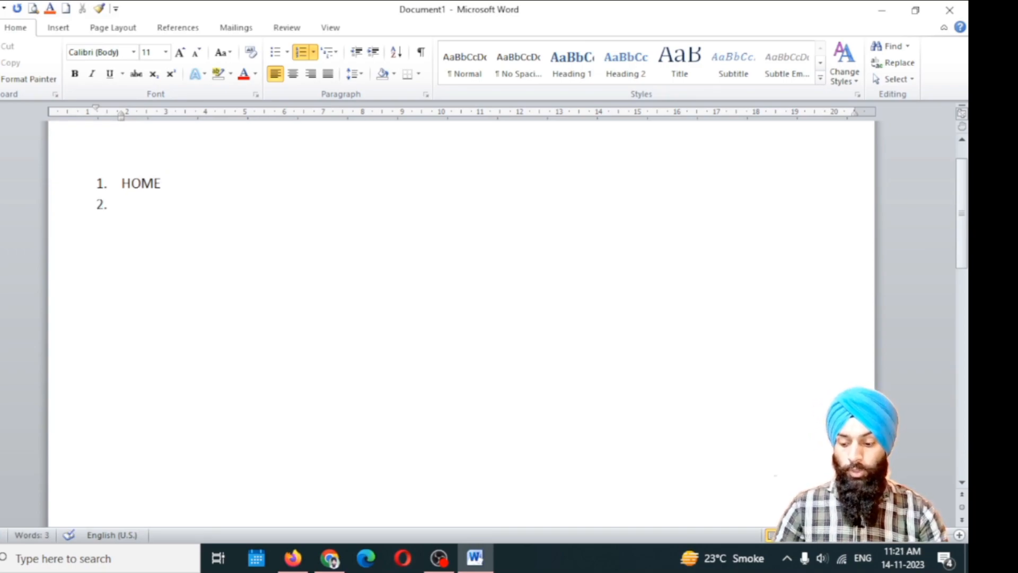
key("Tab")
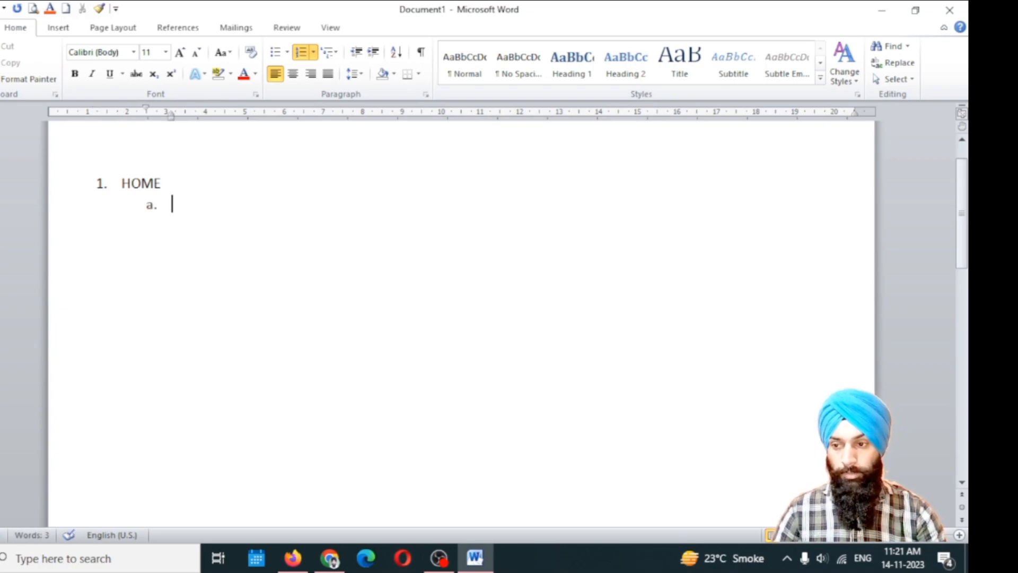
type("CL")
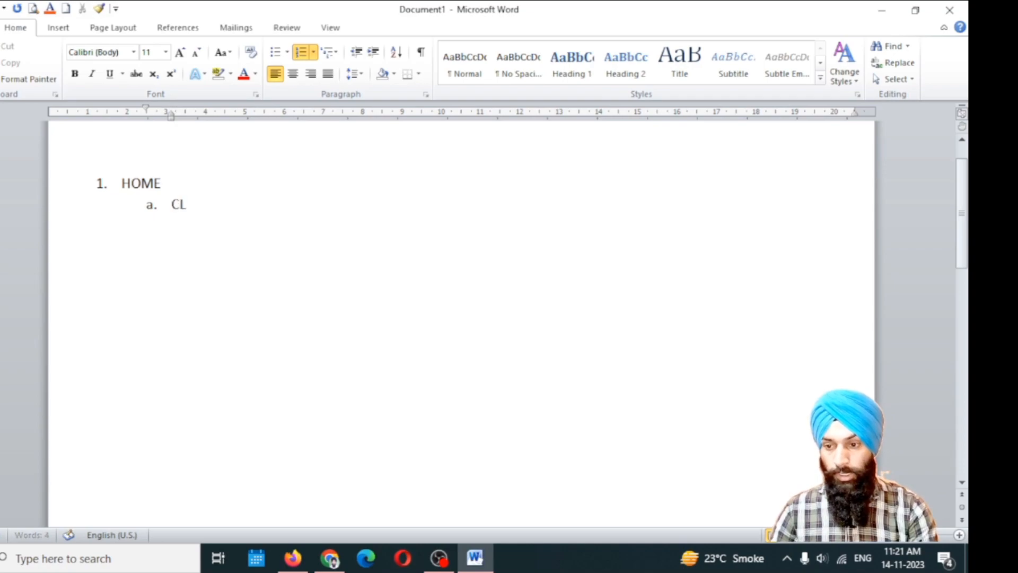
type("IP")
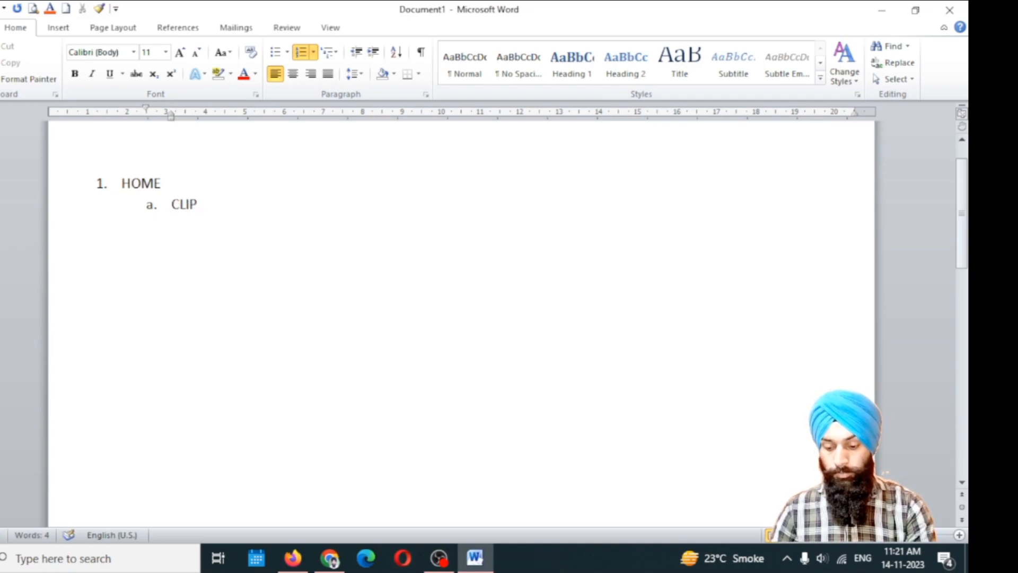
type("BOARD")
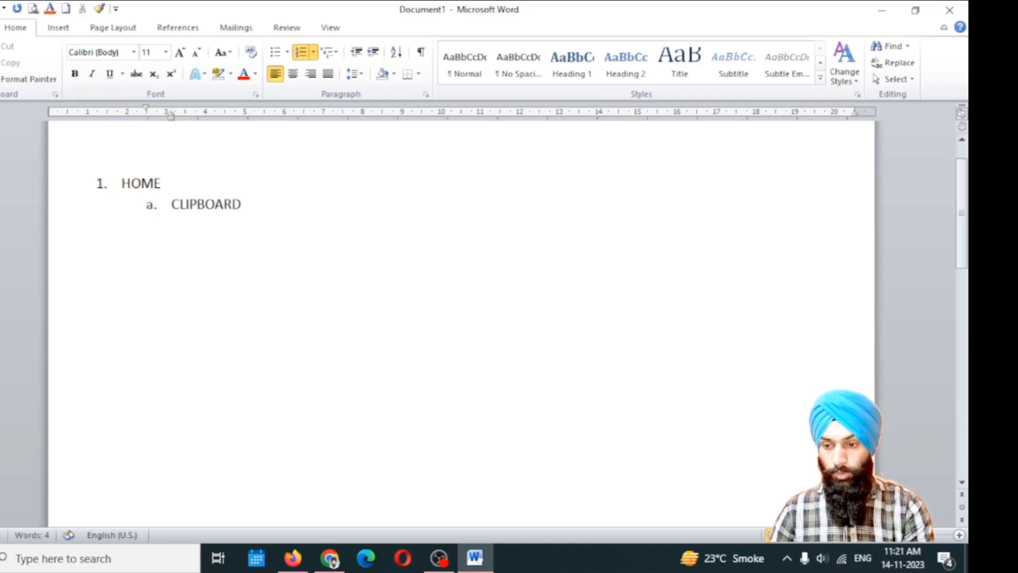
- Add COPY, CUT, PASTE and FORMAT PAINTER as roman-numbered sub-items under CLIPBOARD
key("Return")
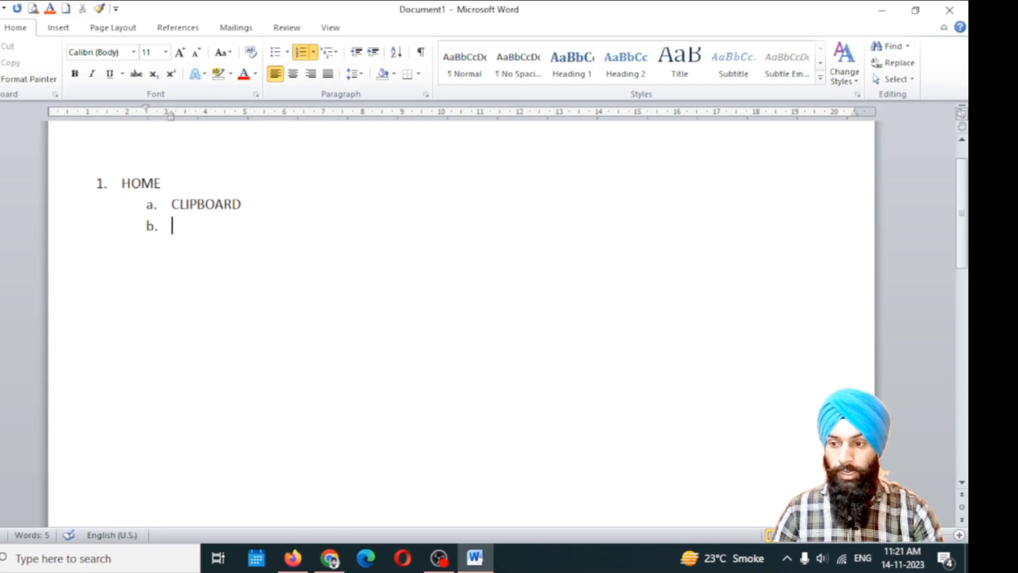
key("Tab")
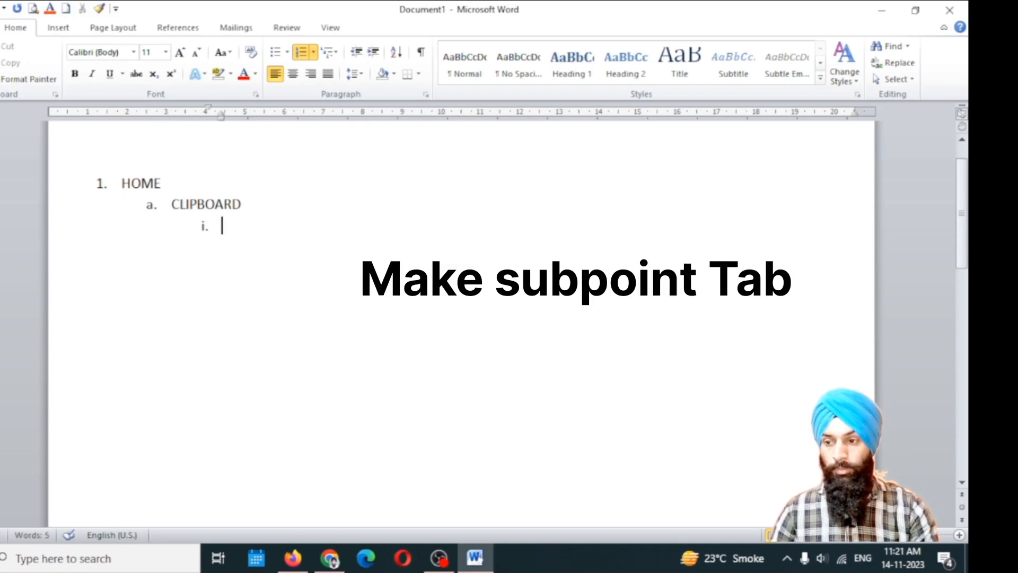
type("COPY")
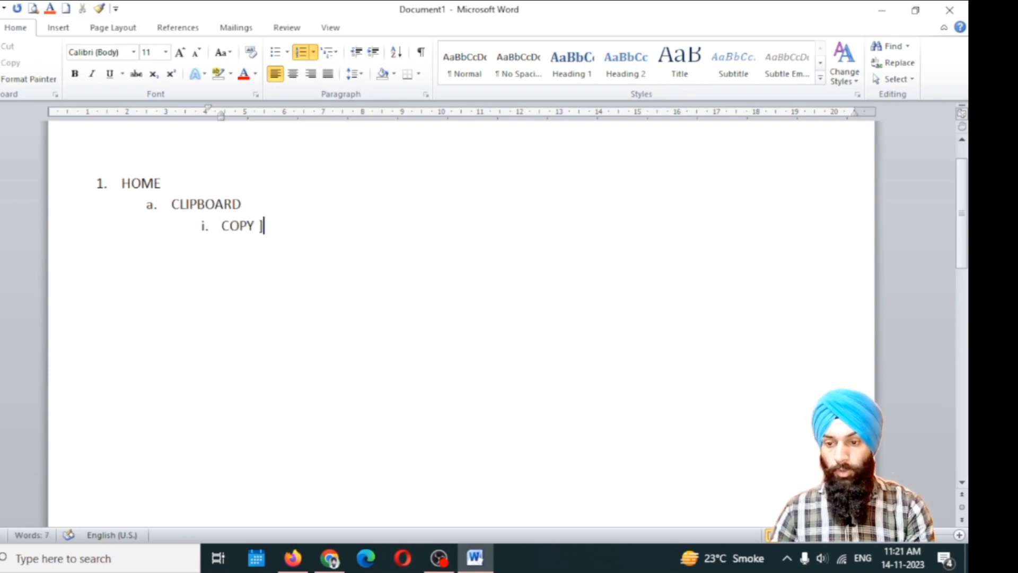
key("Return")
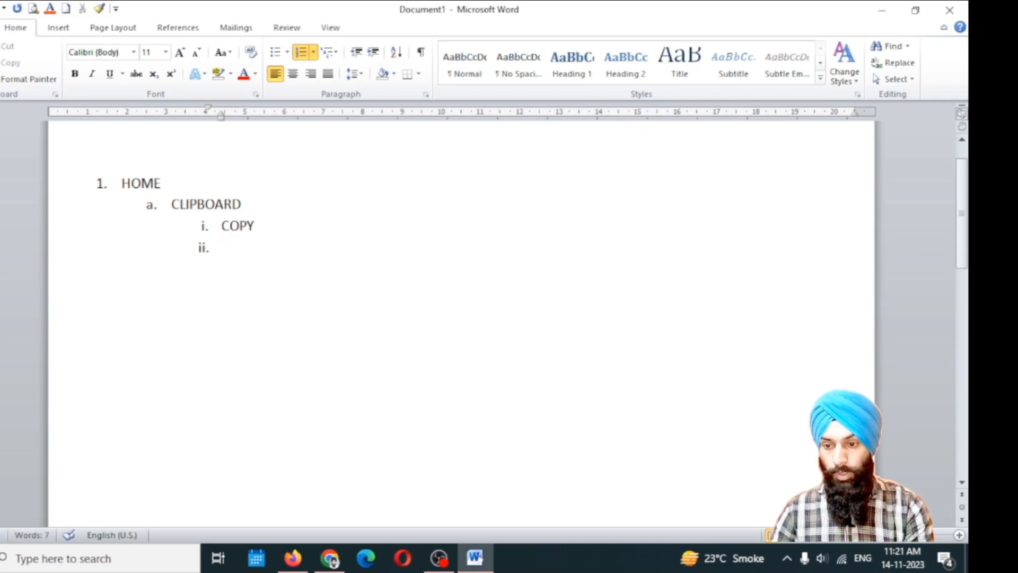
type("CUT")
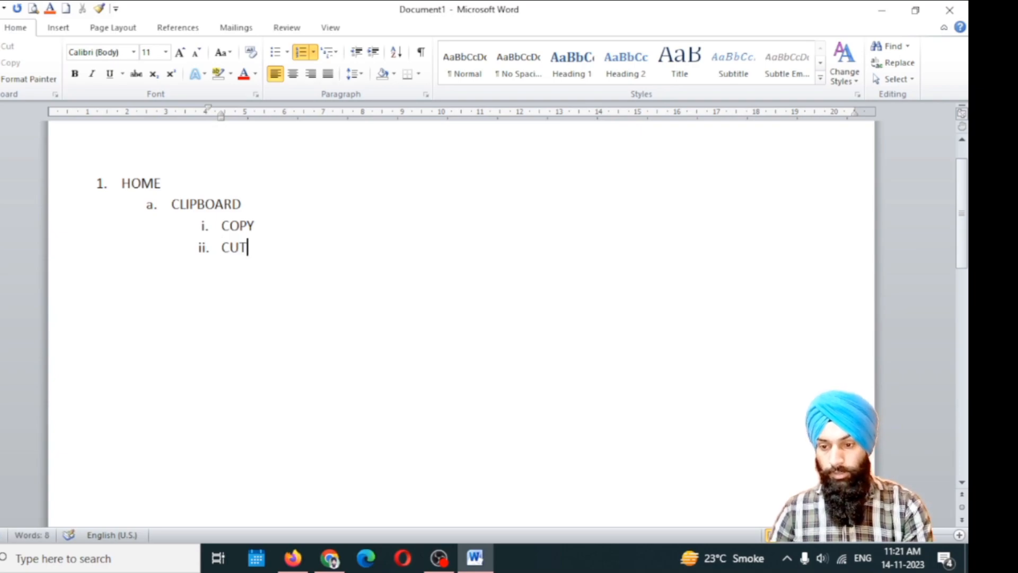
key("Return")
type("PA")
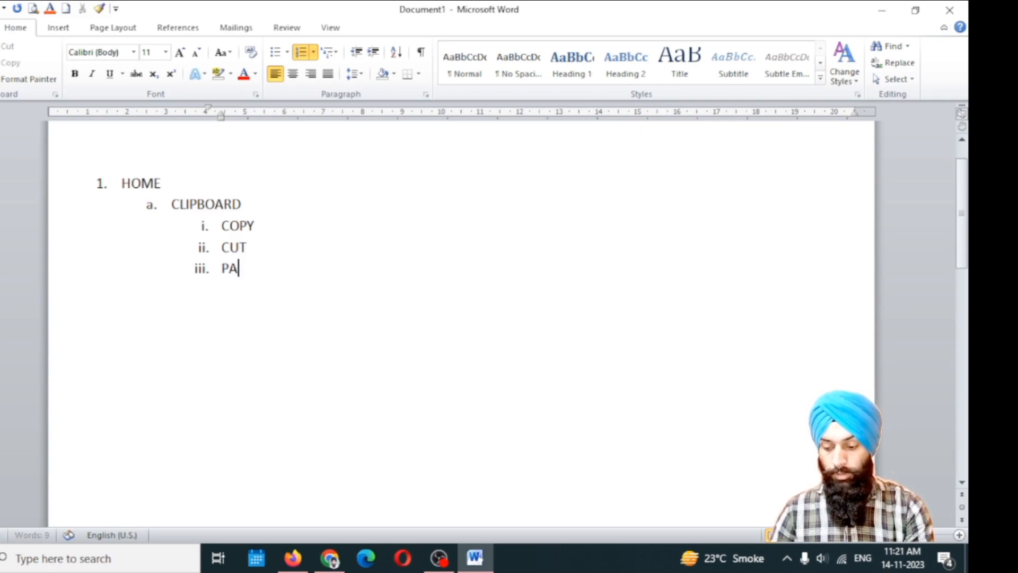
type("STE")
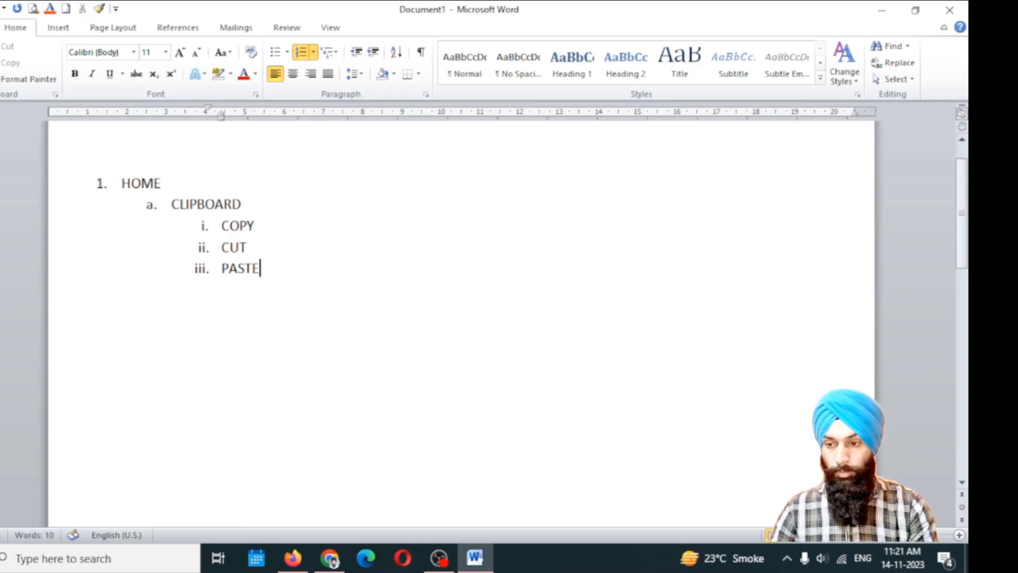
key("Return")
type("F")
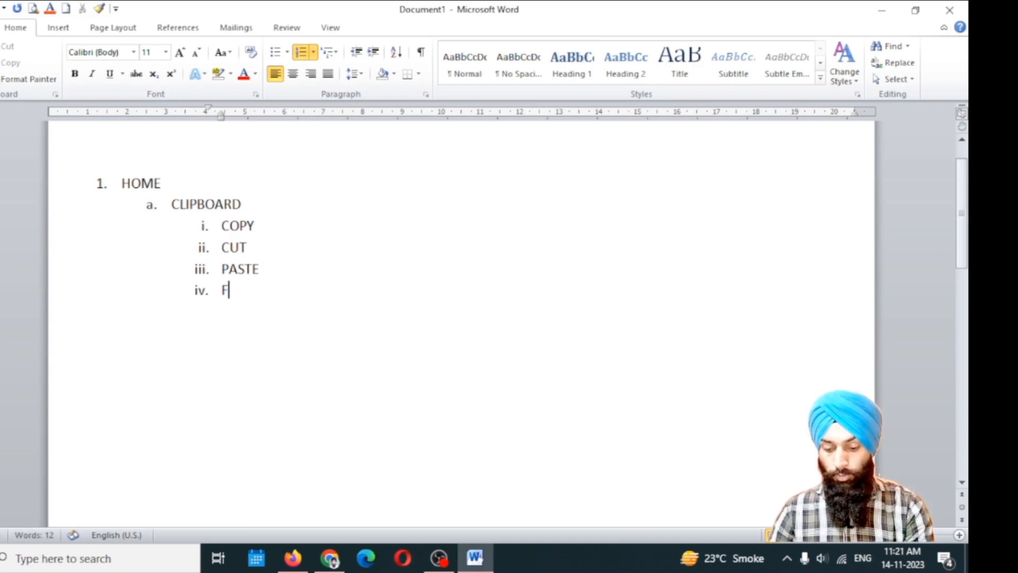
type("ORMAT ")
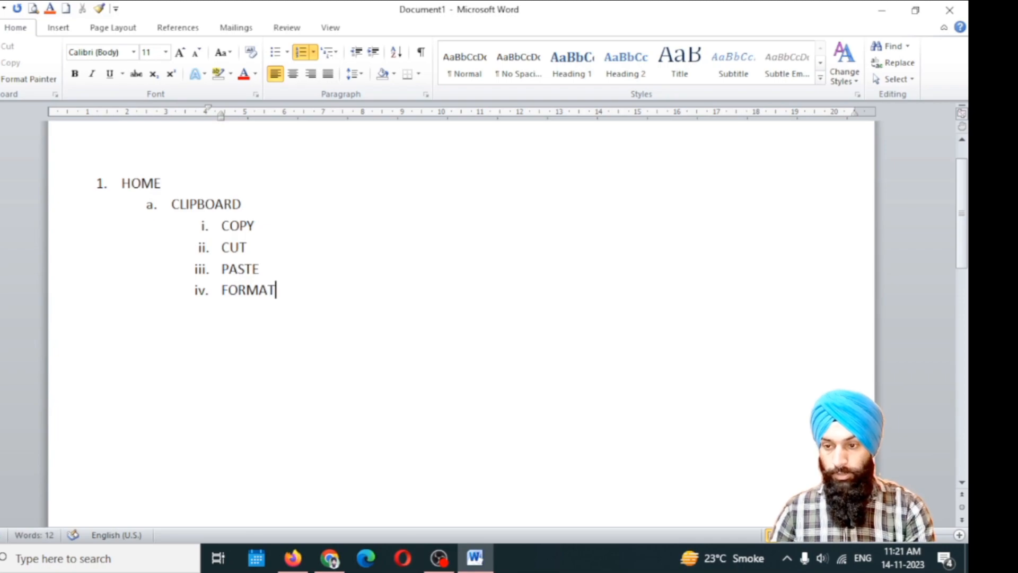
type("PAINTER")
- Add FONT as the second lettered item under HOME, at the same level as CLIPBOARD
key("Return")
key("shift+Tab")
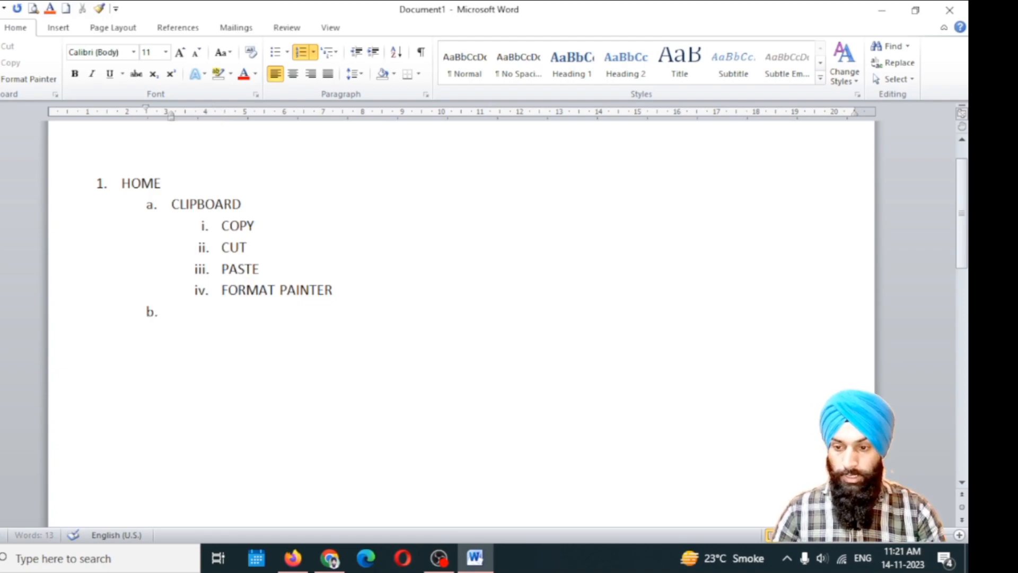
key("shift+Tab")
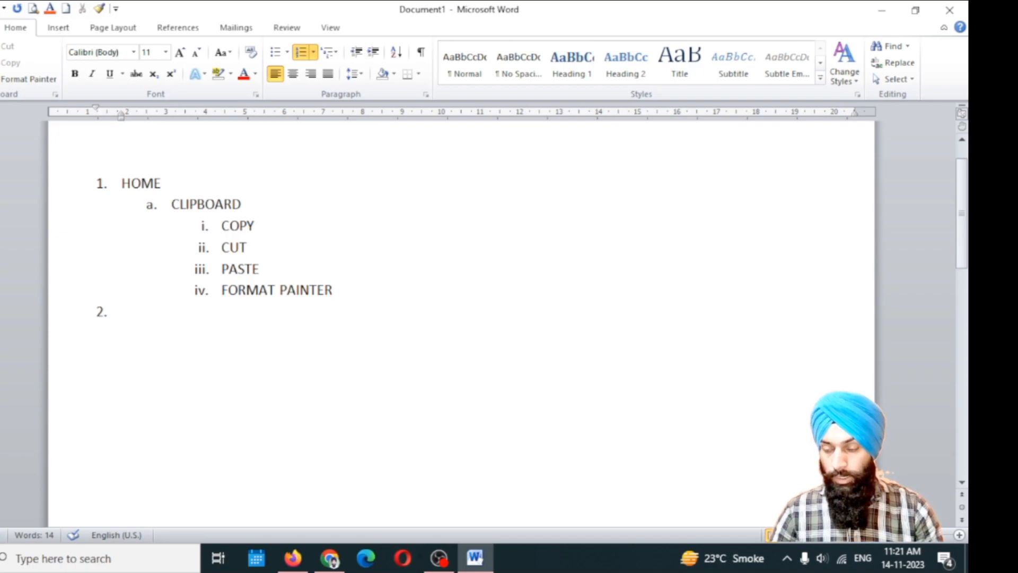
key("Tab")
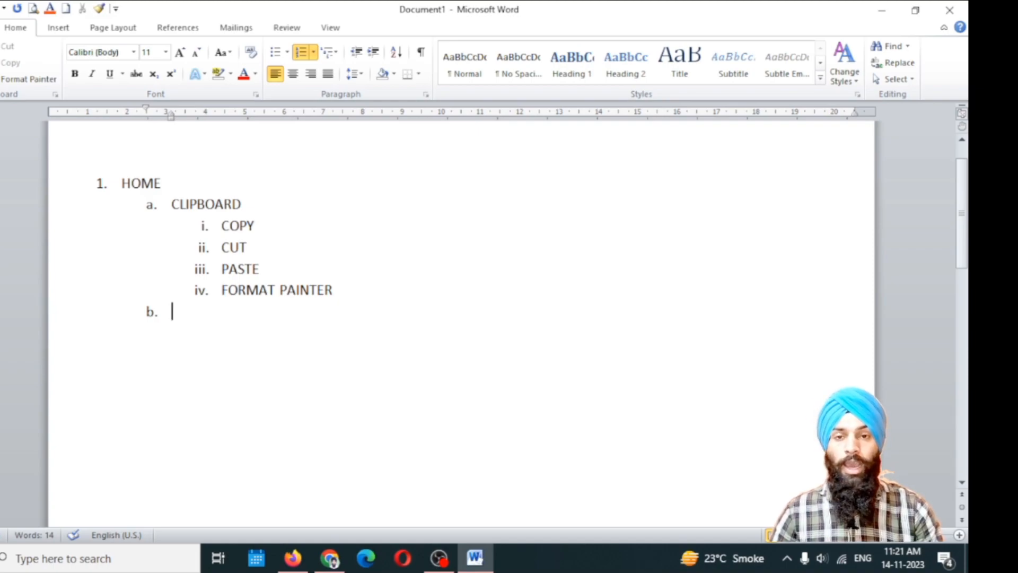
type("FONT")
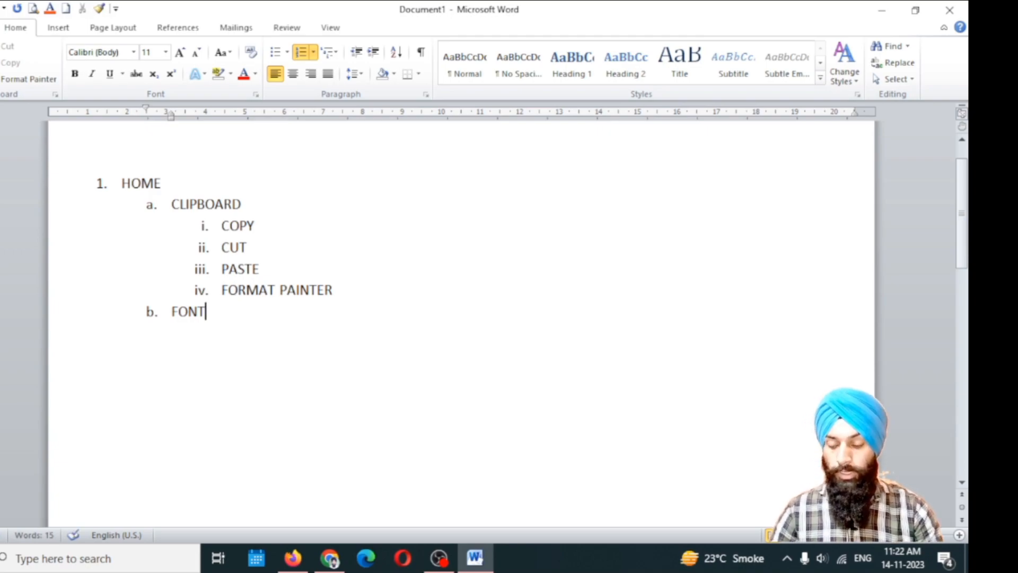
- Add FONT STYLES and FONT SIZE as roman-numbered sub-items under FONT
key("Return")
key("Tab")
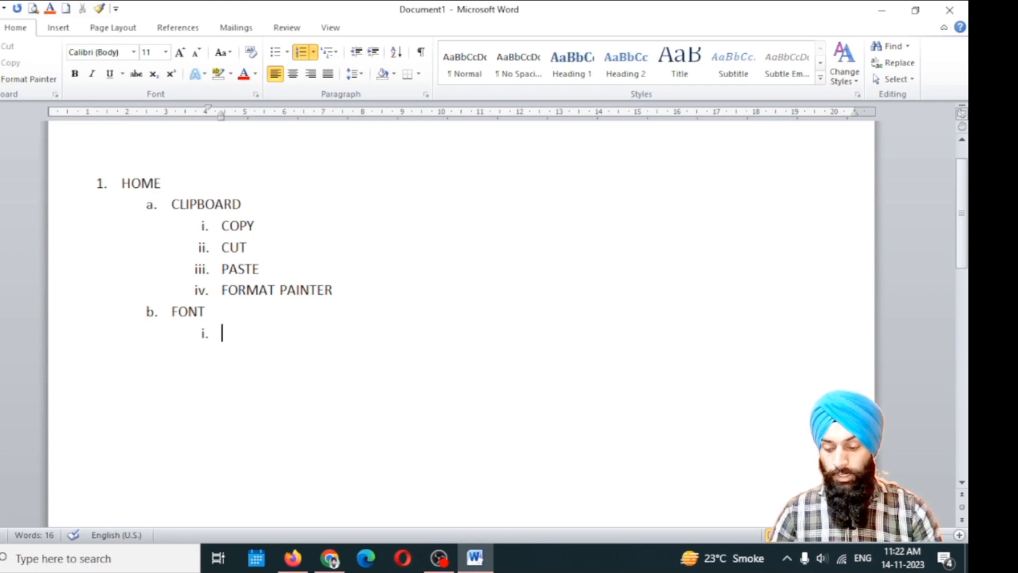
type("FON")
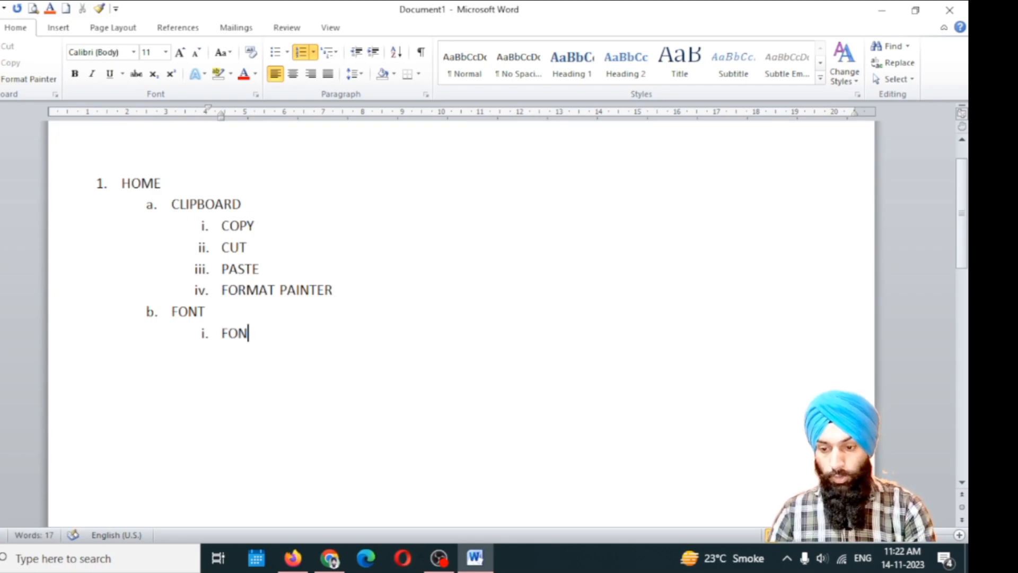
type("T")
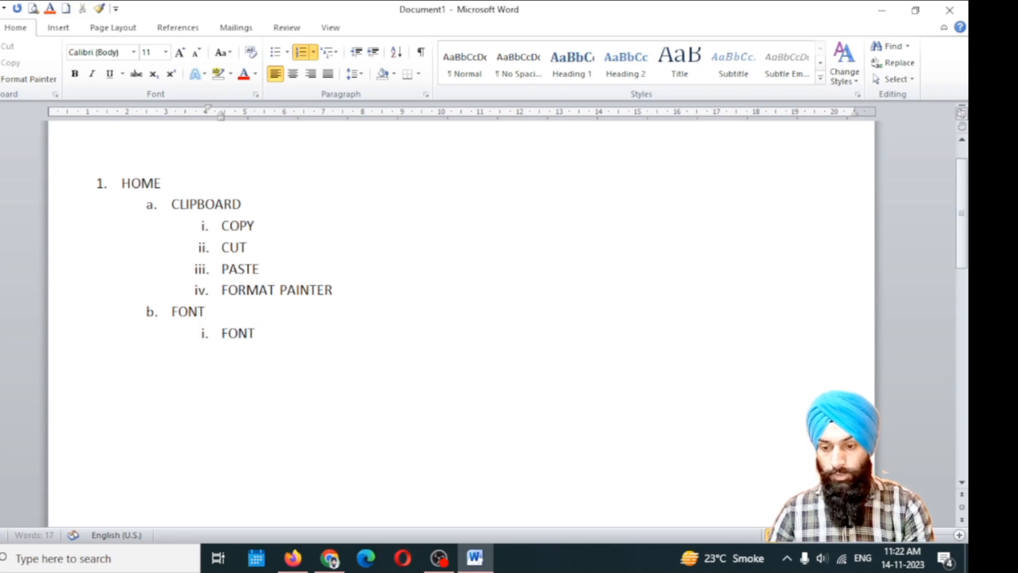
type(" STY")
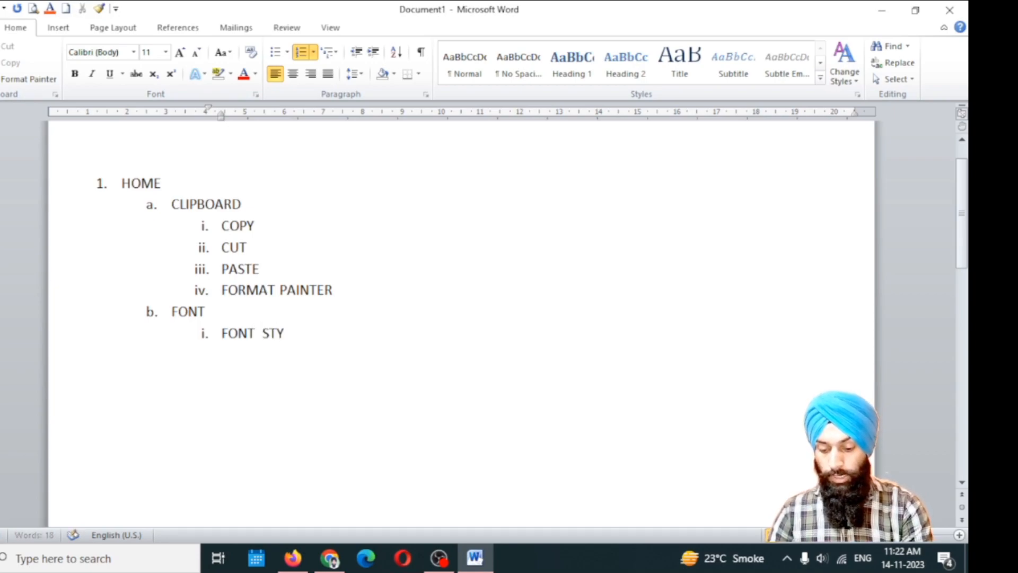
type("LES")
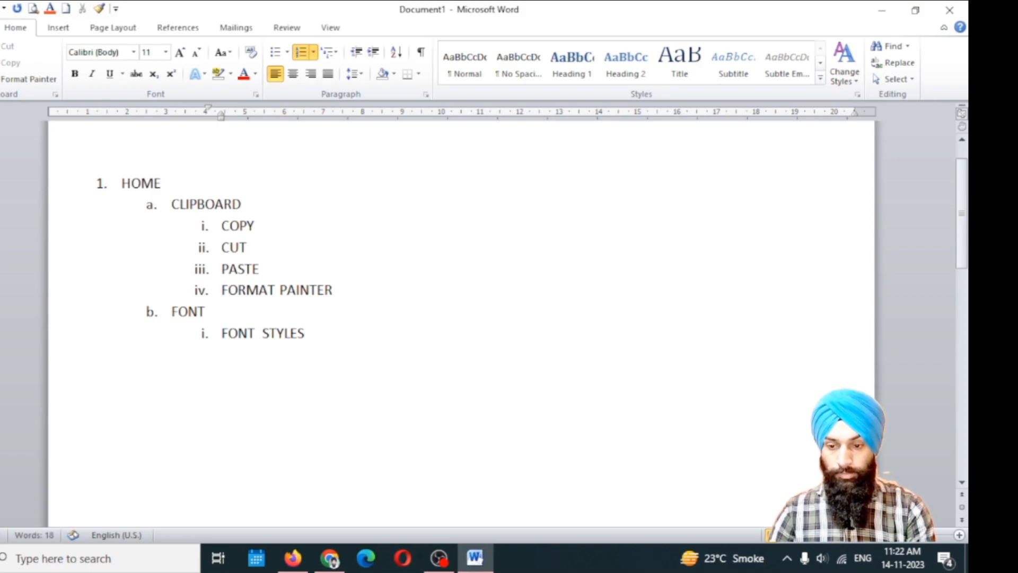
key("Return")
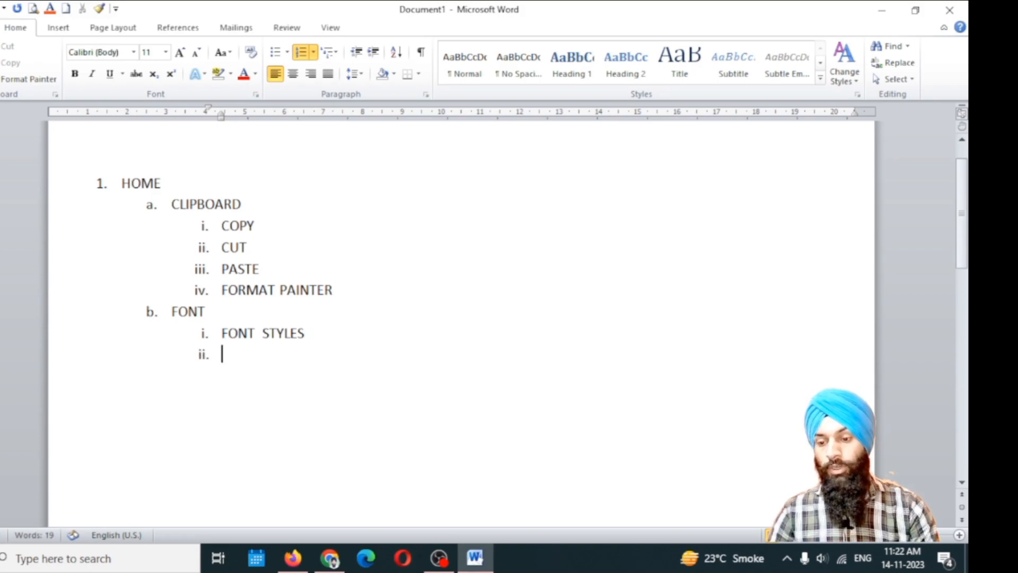
type("FONT ")
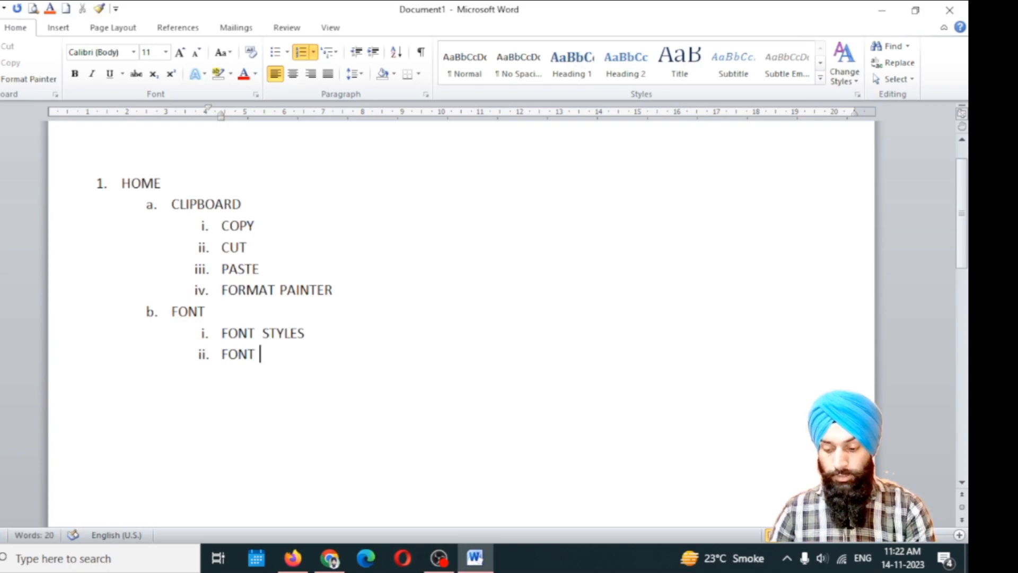
type("SIZE")
- Continue the FONT sub-items with GROW FONT and SRINK FONT
key("Return")
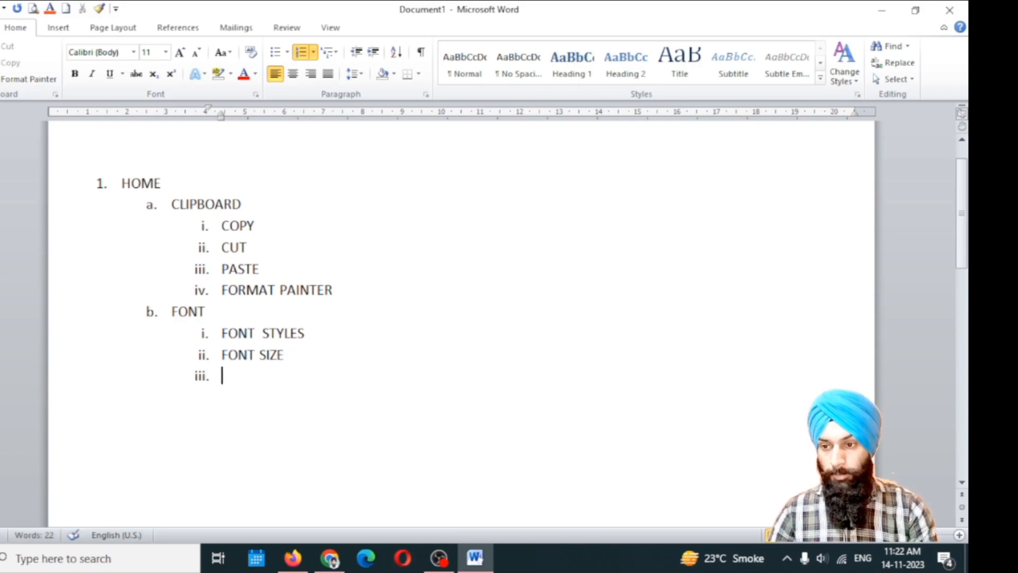
type("GR")
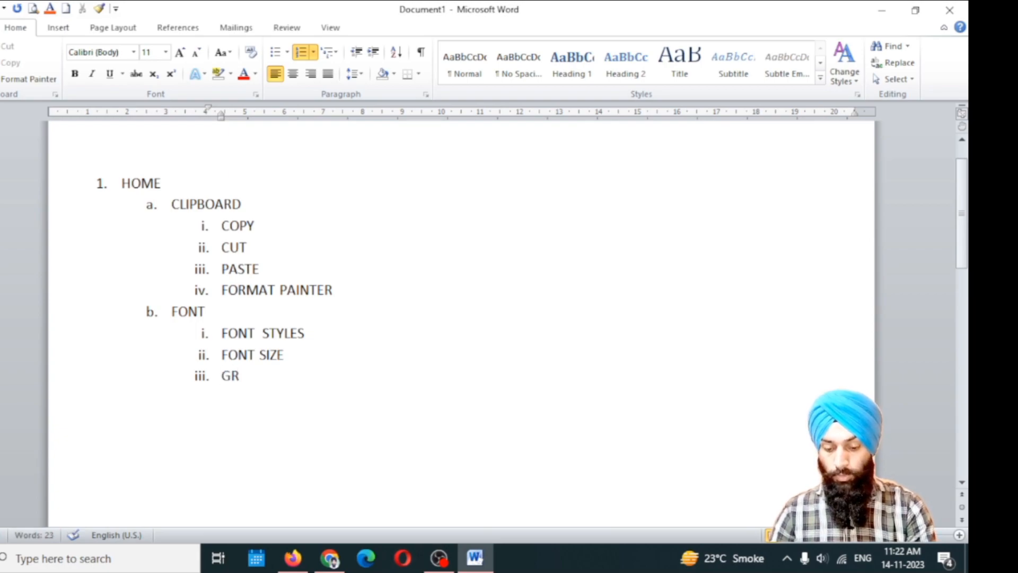
type("OW")
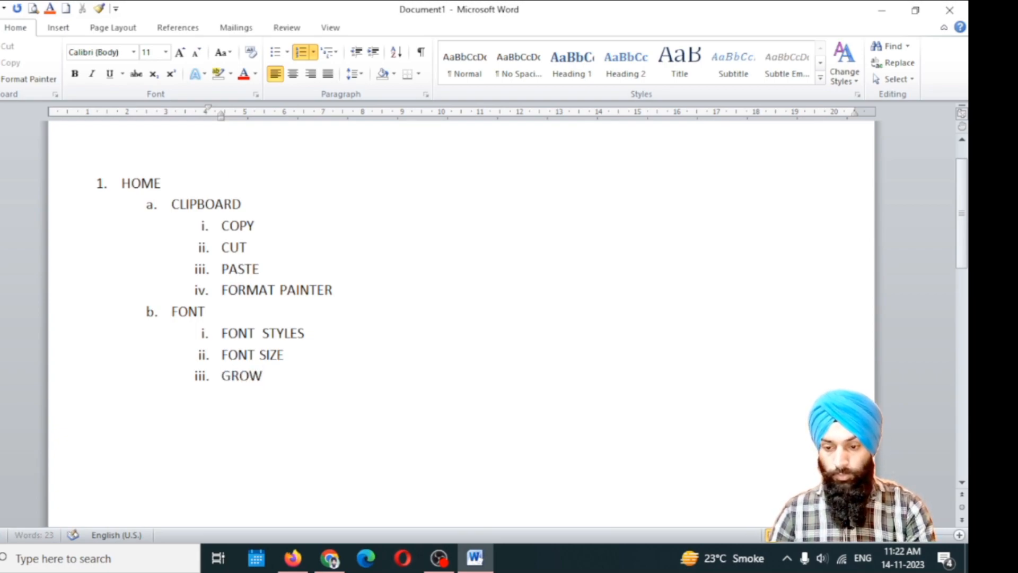
type(" FONT")
key("Return")
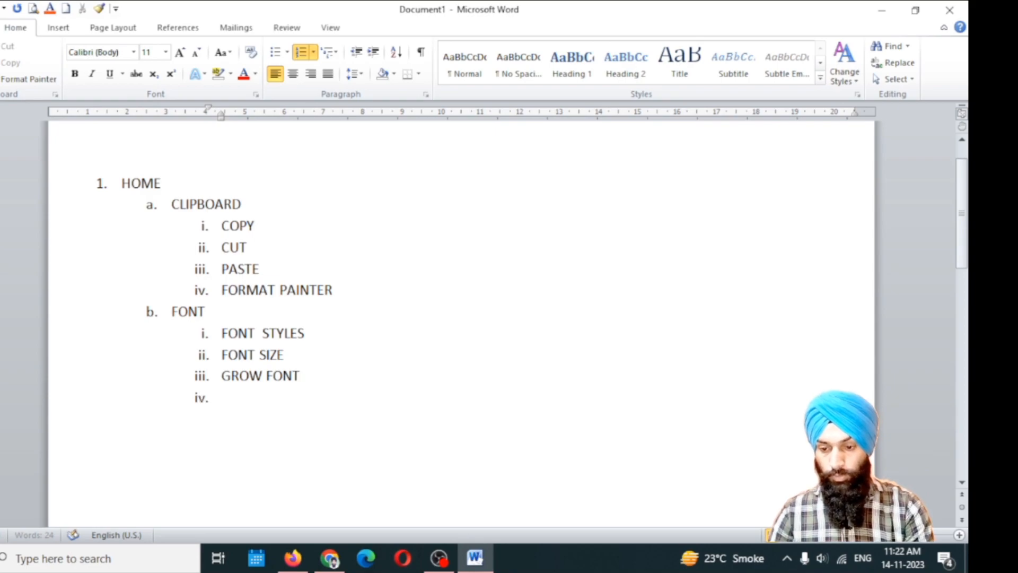
type("SRI")
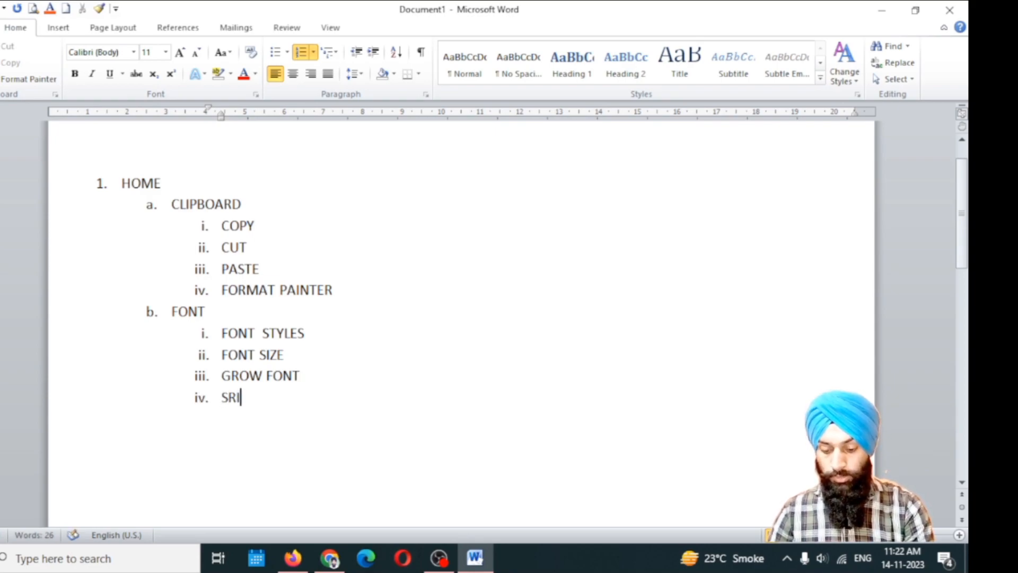
type("NK FONT")
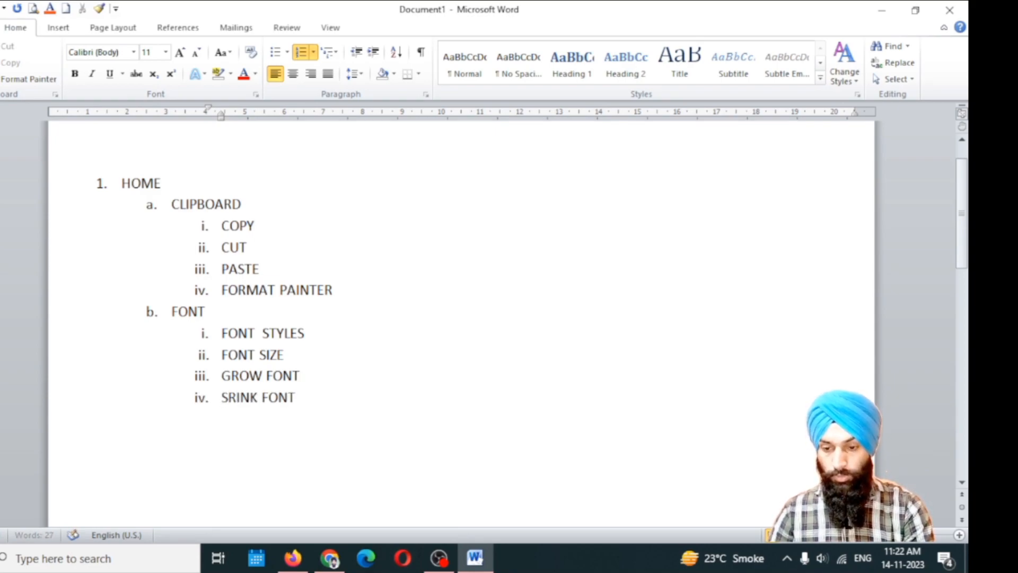
- Add BOLD and ITALIC as the fifth and sixth sub-items under FONT
key("Return")
type("B")
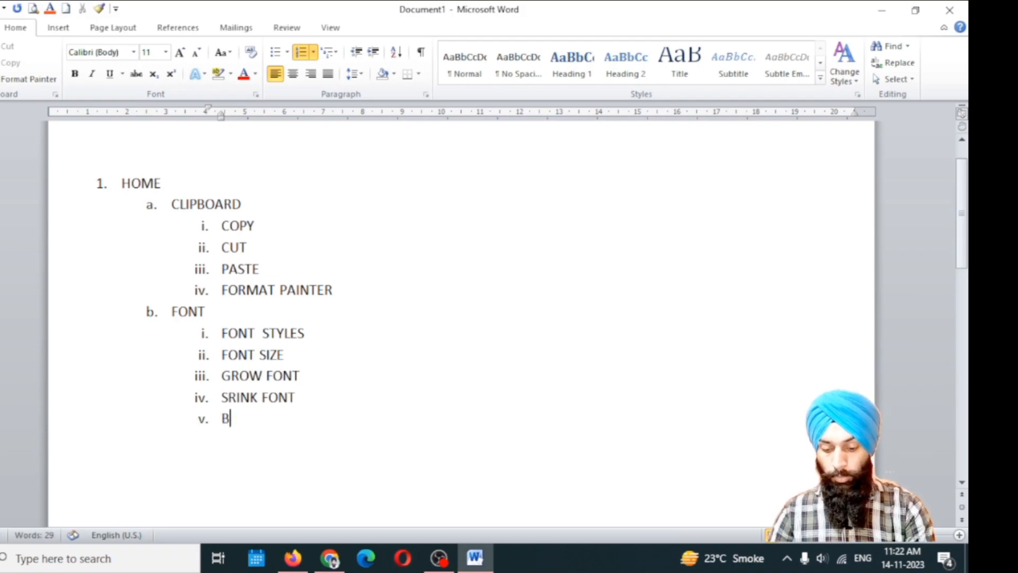
type("OLD")
key("Return")
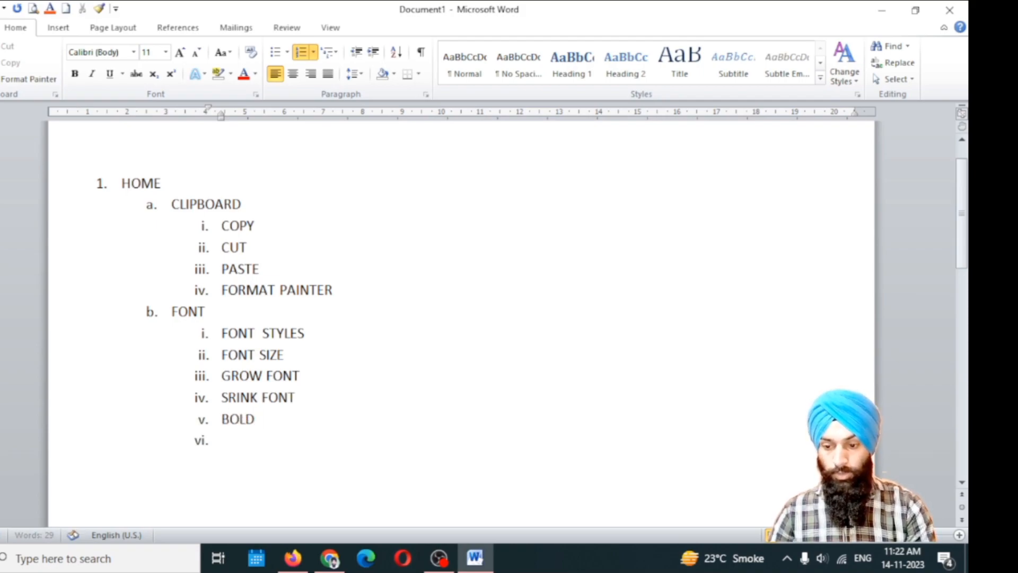
type("ITA")
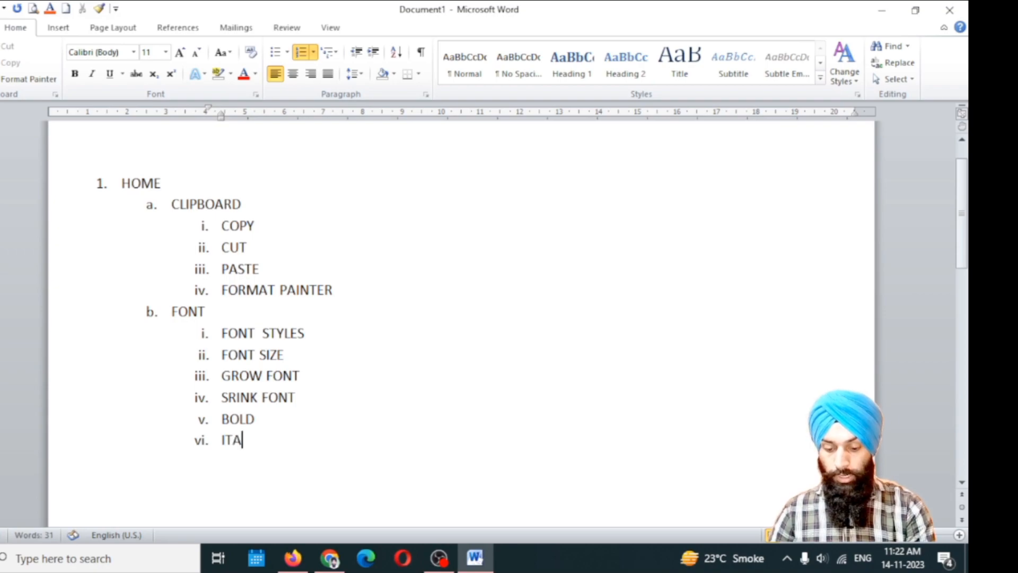
type("LIC")
key("BackSpace")
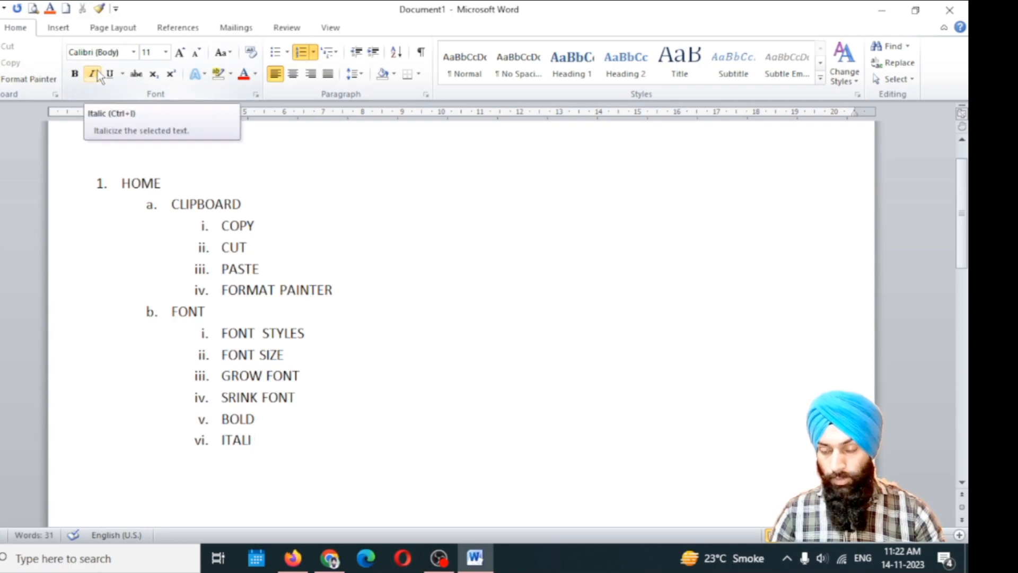
type("C")
- End the list with an unnumbered, unindented empty paragraph after ITALIC, and place the cursor at the start of ITALIC
key("Return")
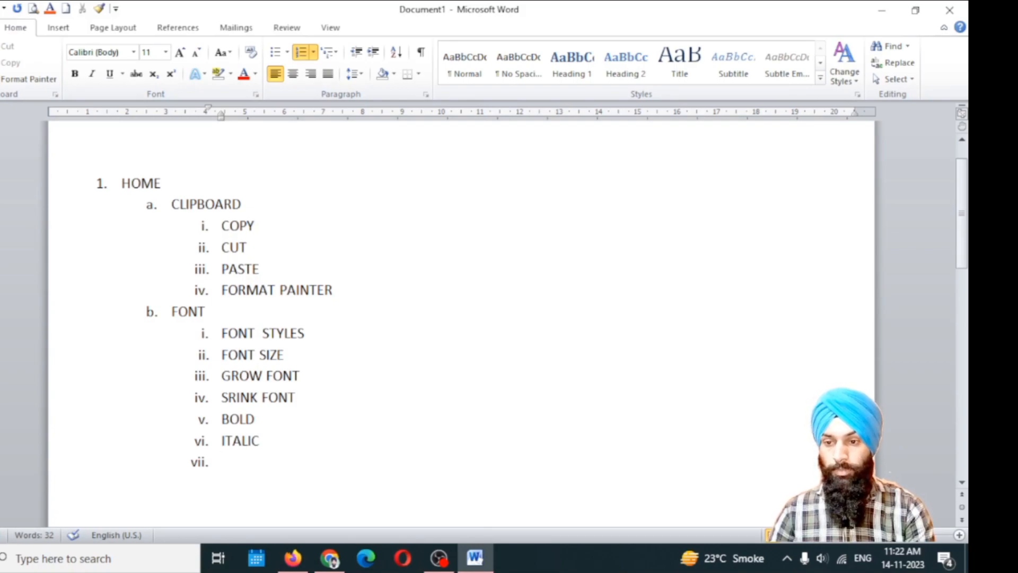
key("BackSpace")
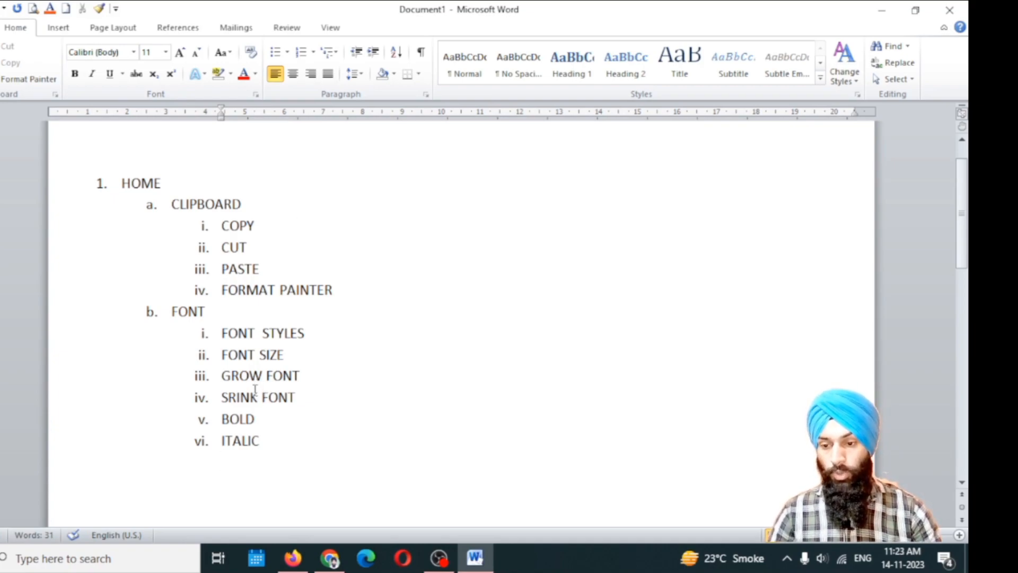
key("BackSpace")
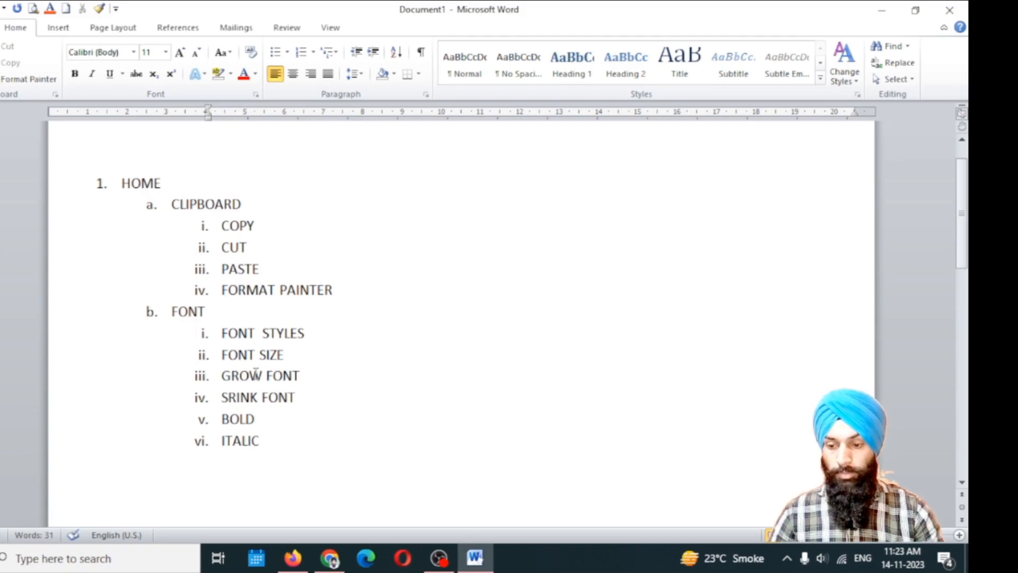
key("BackSpace")
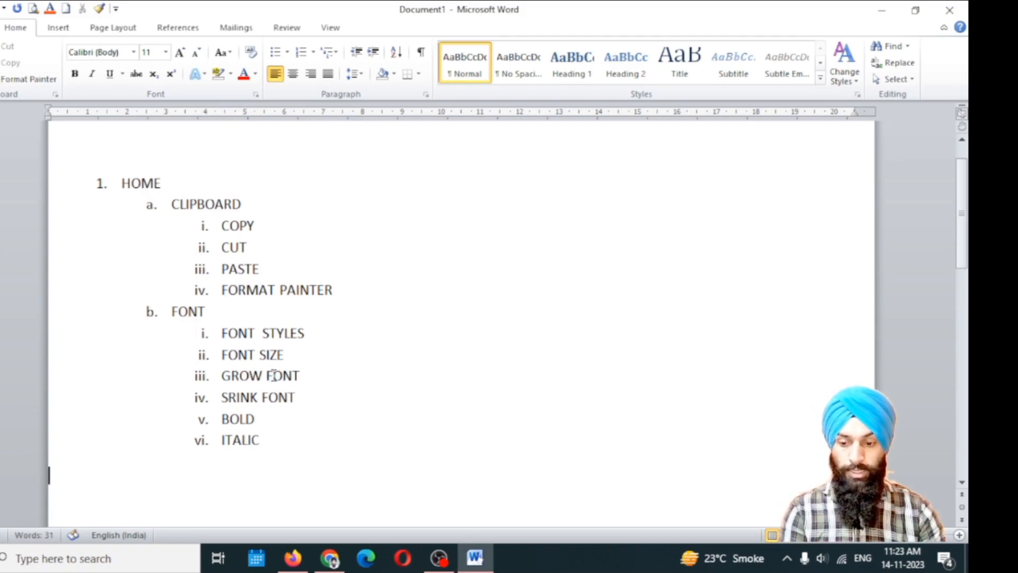
left_click(222, 443)
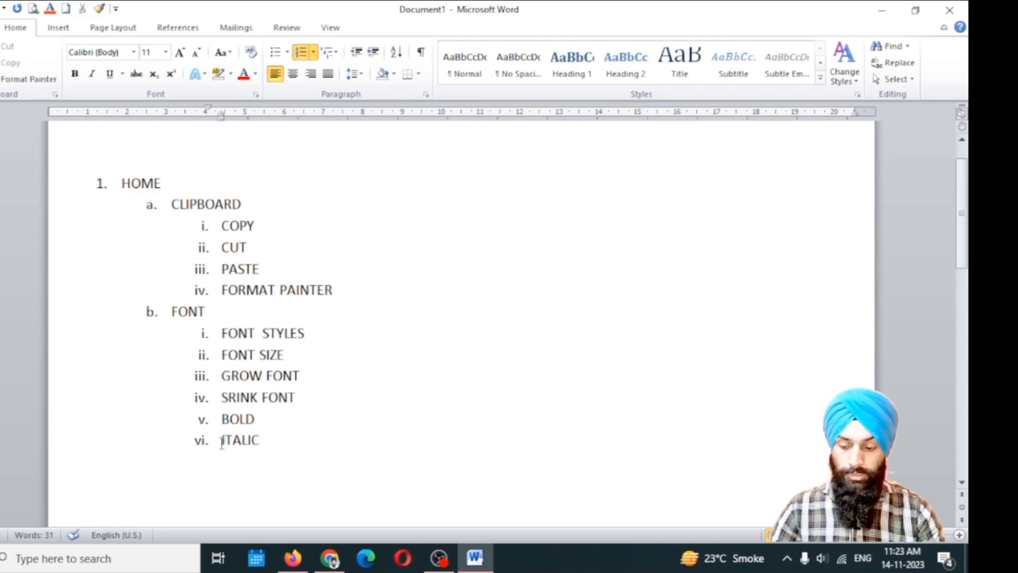
- Promote ITALIC to a top-level item, and apply the Article I / Section 1.01 heading multilevel style to the list
key("shift+Tab")
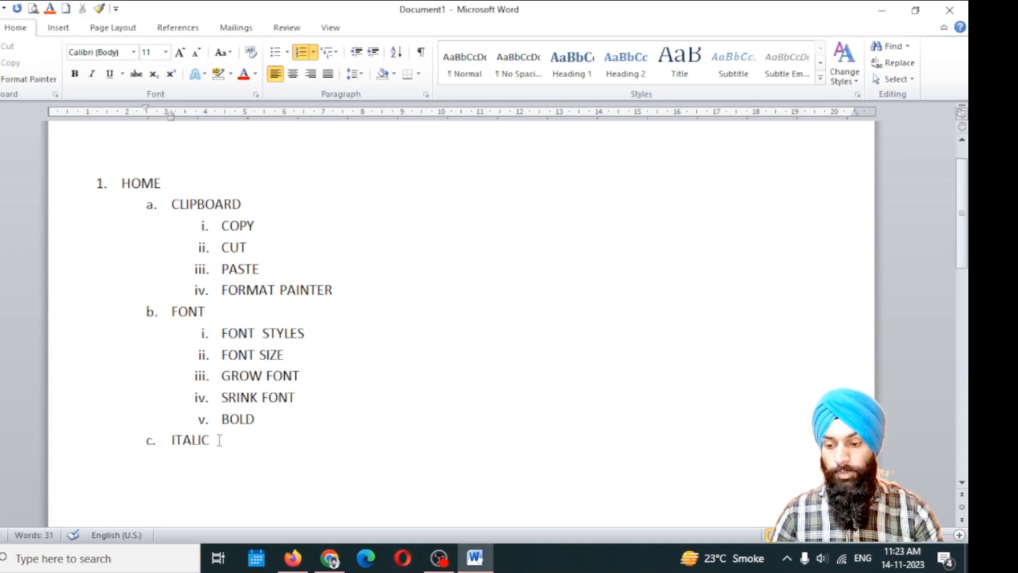
key("shift+Tab")
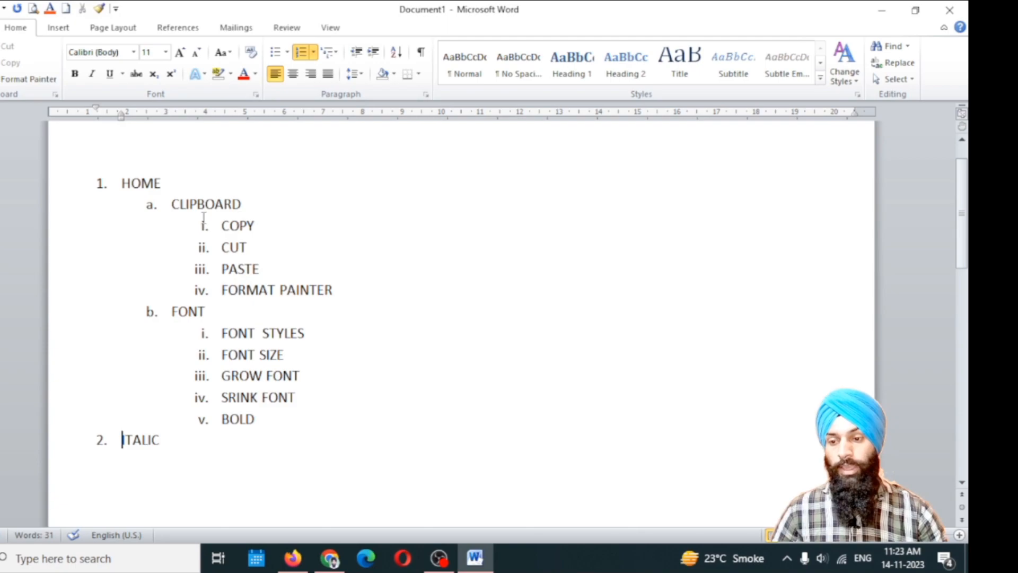
left_click(333, 49)
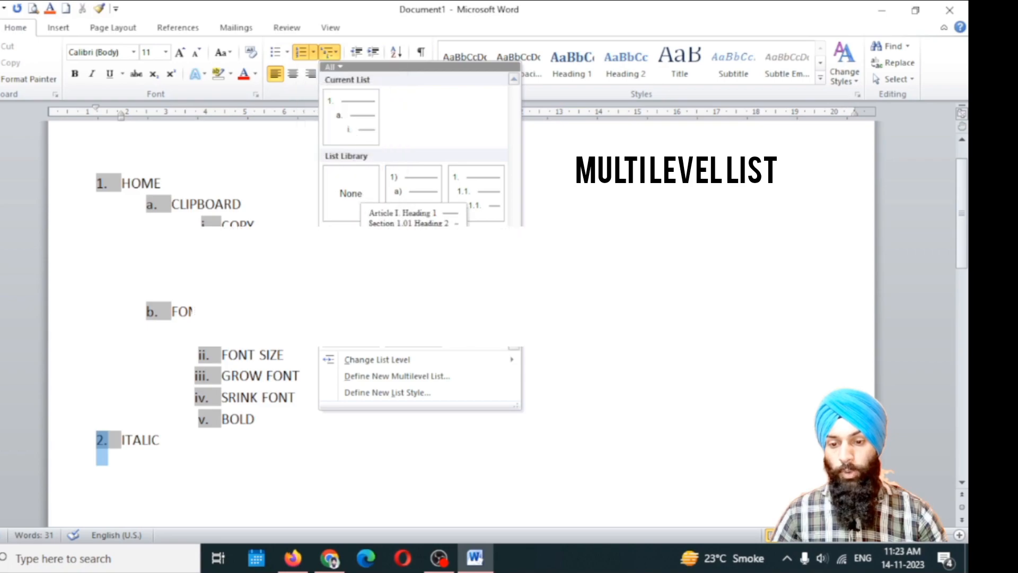
left_click(350, 249)
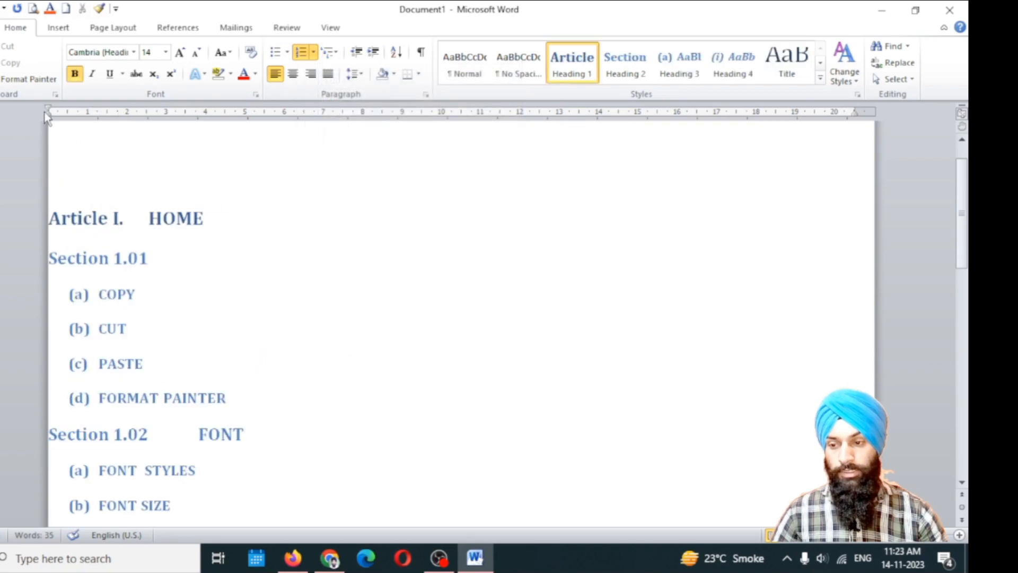
- Widen the page's left margin to about 1.5 cm so the Article and Section labels move inward
mouse_move(80, 116)
left_mouse_down()
mouse_move(54, 107)
mouse_move(106, 115)
mouse_move(88, 111)
left_mouse_up()
scroll(238, 211, "up", 6)
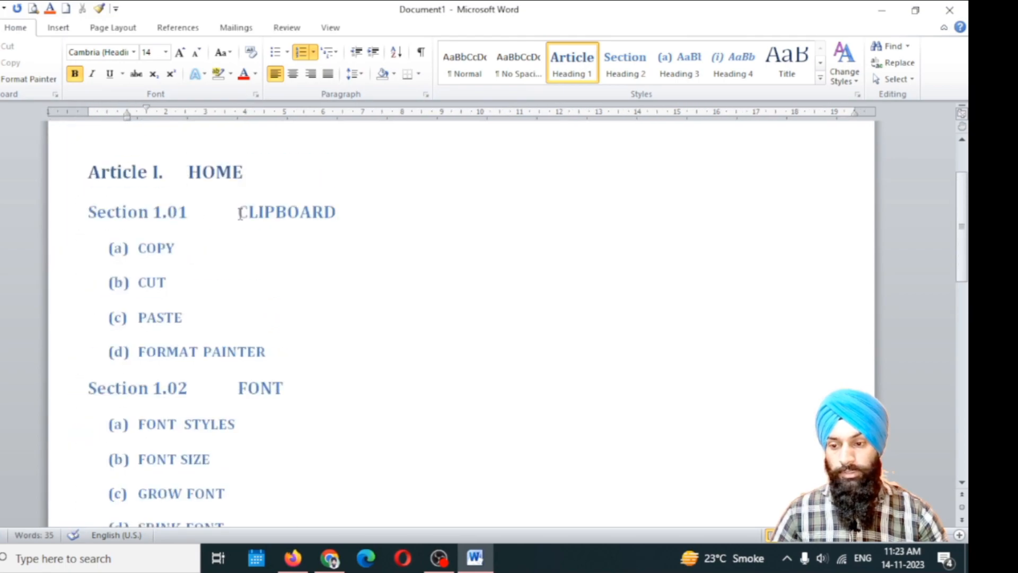
left_click_drag(97, 239, 179, 247)
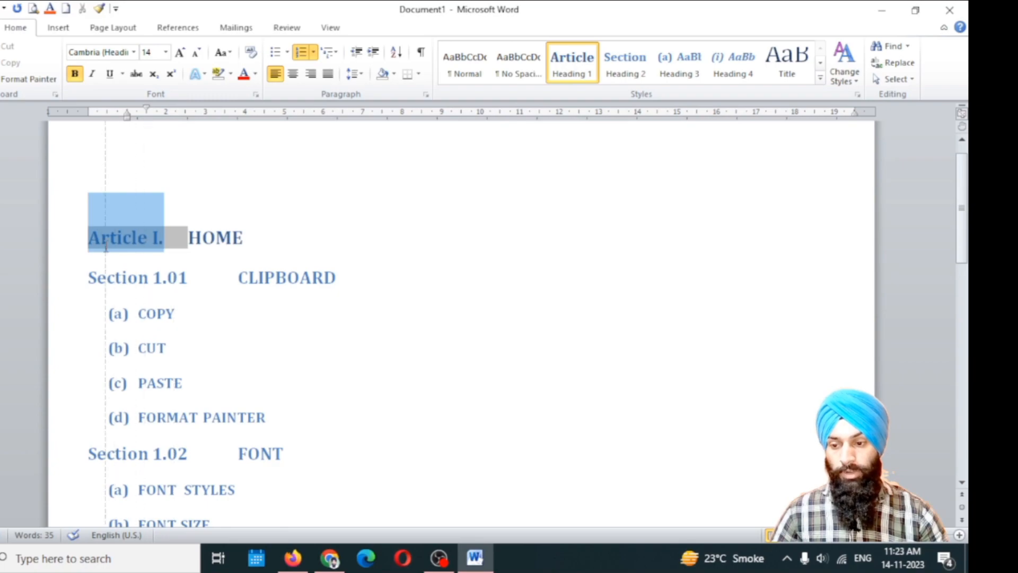
left_click(170, 279)
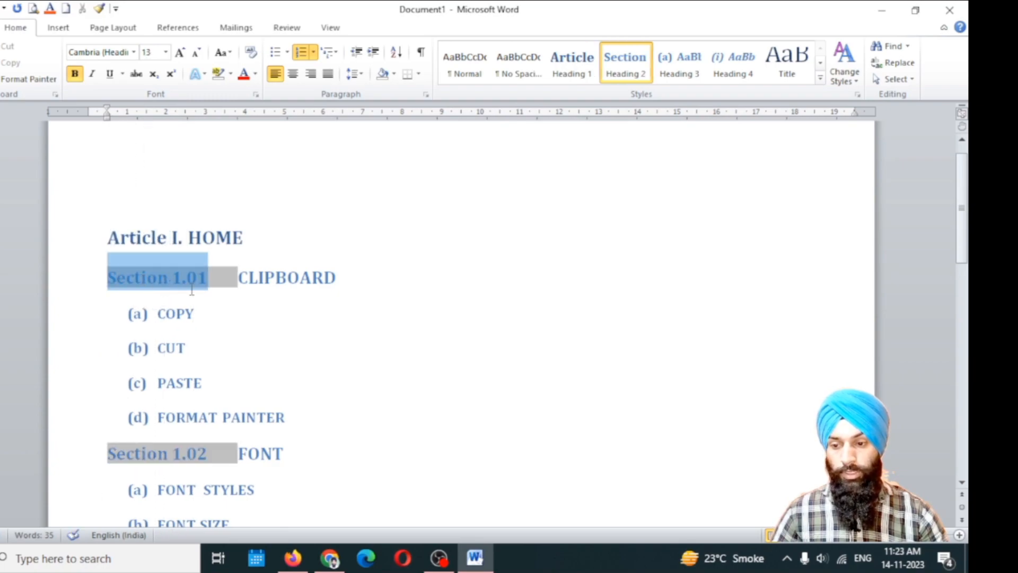
left_click(332, 287)
- Examine the Article, Section and lettered numbering throughout the list, from HOME to ITALIC
scroll(146, 317, "down", 2)
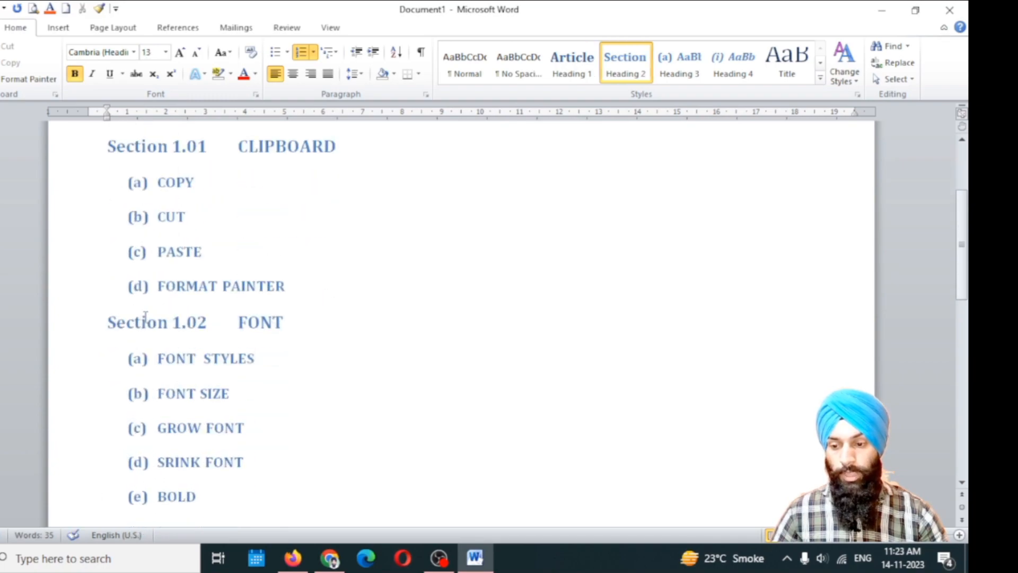
scroll(211, 390, "down", 2)
scroll(249, 366, "down", 2)
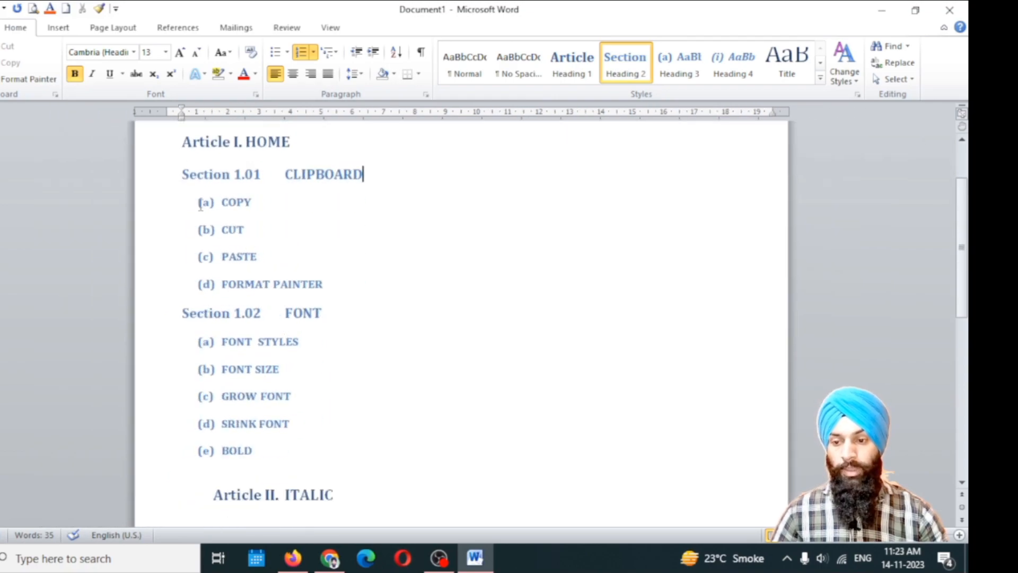
scroll(225, 184, "down", 2)
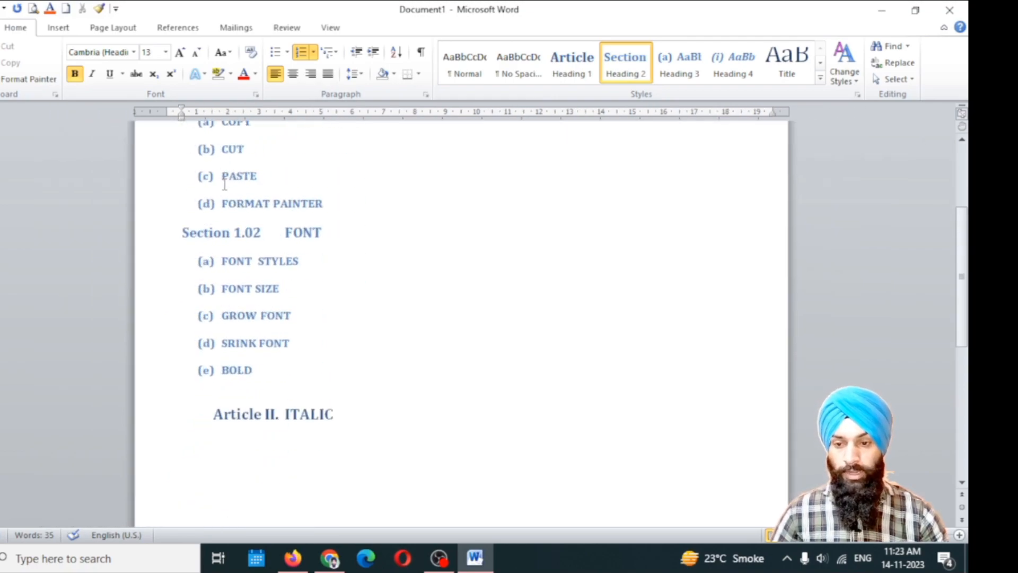
left_click(337, 54)
left_click(614, 239)
scroll(312, 225, "up", 1)
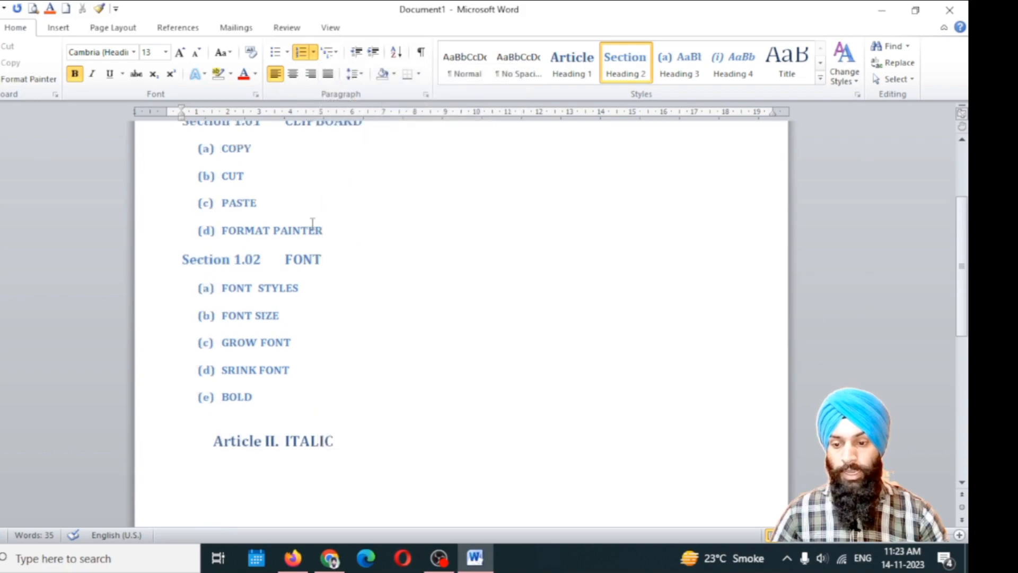
scroll(312, 223, "up", 3)
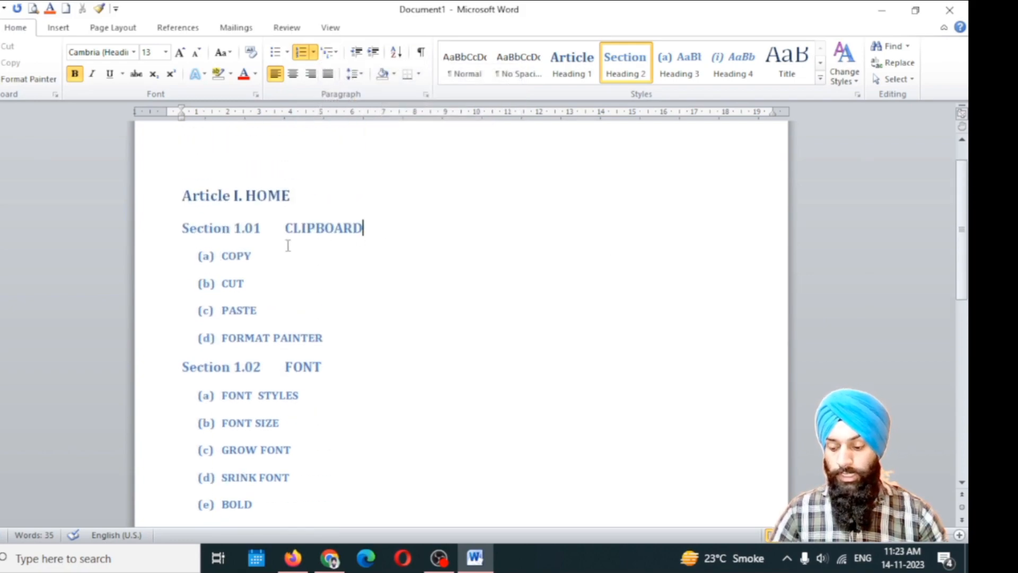
- Undo the margin changes, the Article/Section list style and the promotion of ITALIC
key("ctrl+z")
key("ctrl+z")
key("ctrl+z")
key("ctrl+z")
key("ctrl+z")
- Generate sample paragraphs below the list with the formula =RAND()
scroll(352, 270, "down", 3)
key("Return")
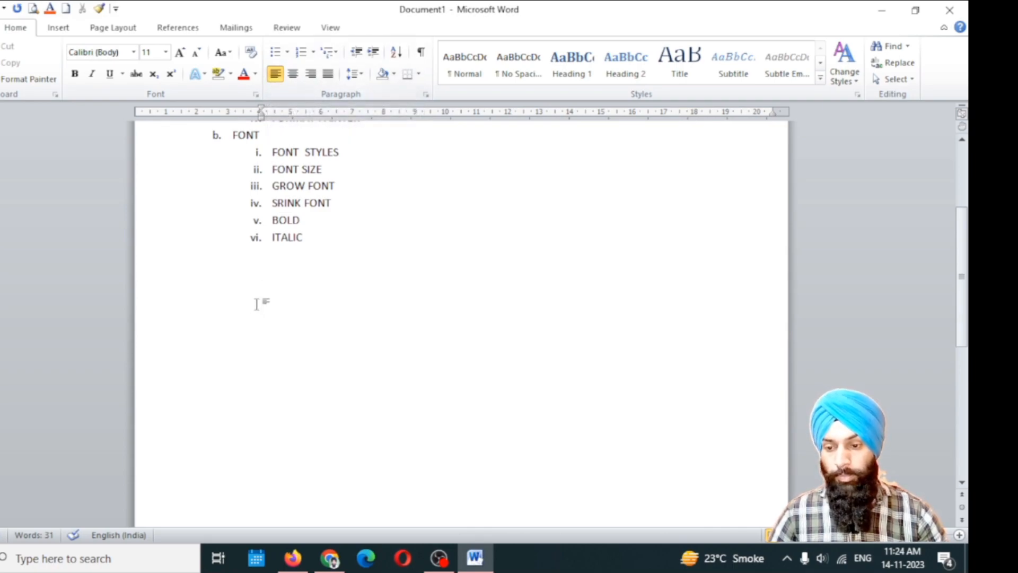
type("=")
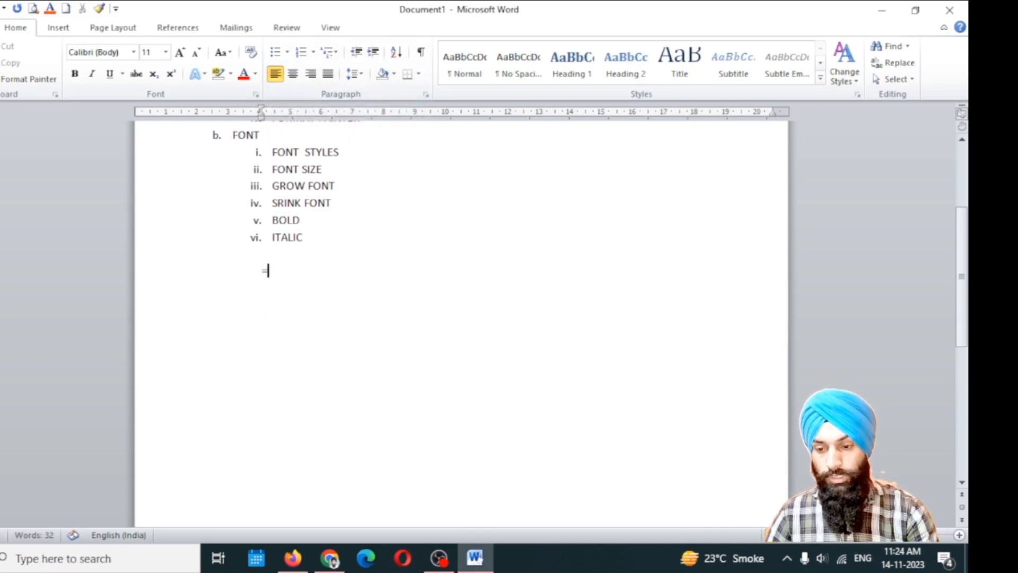
type("RAND")
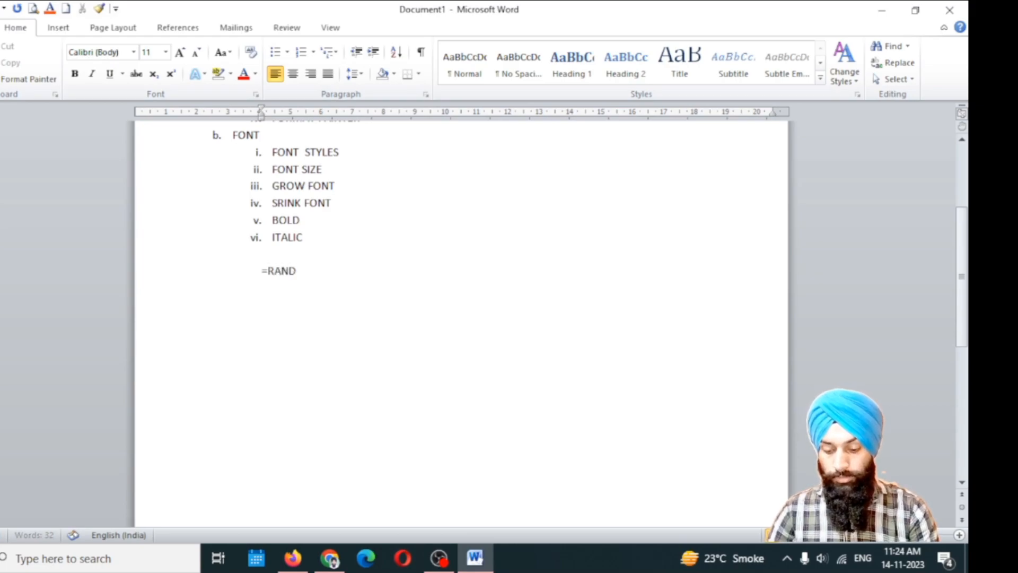
type("()")
key("Return")
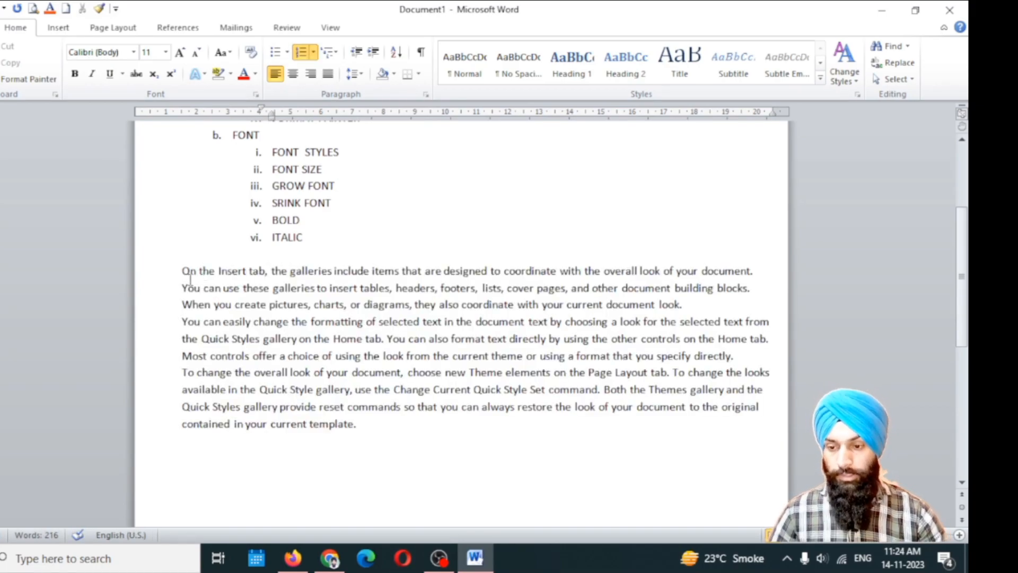
- Examine how the line beginnings and line ends of the left-aligned sample paragraphs fall
left_click_drag(183, 272, 195, 423)
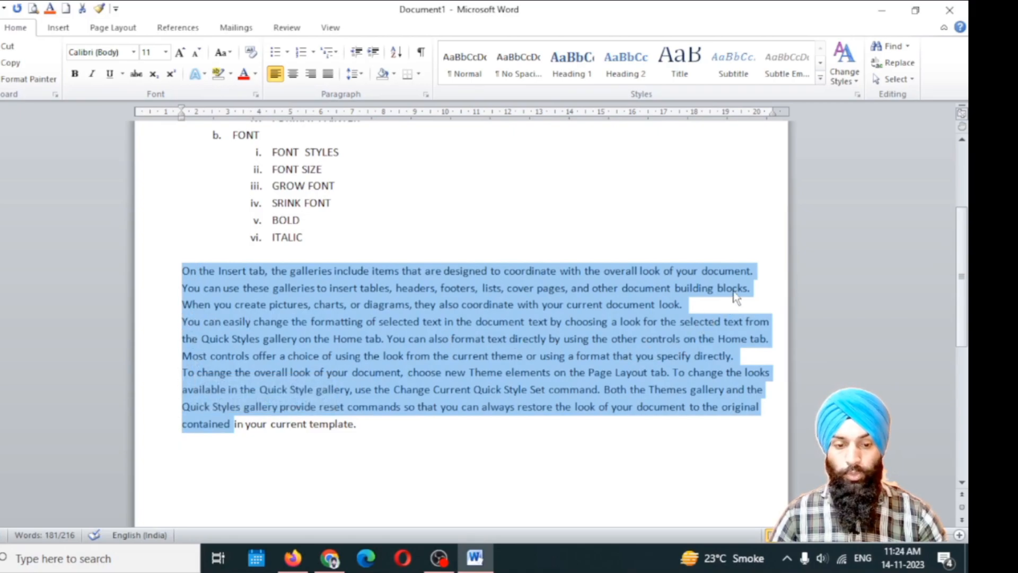
left_click(757, 271)
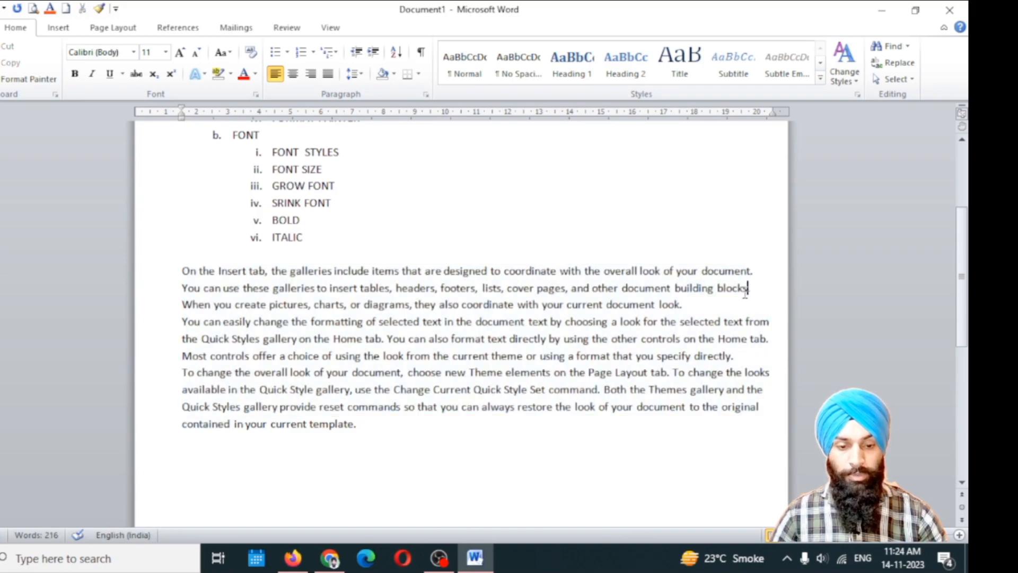
key("Down")
key("Down")
key("Down")
key("Down")
left_click_drag(185, 270, 375, 427)
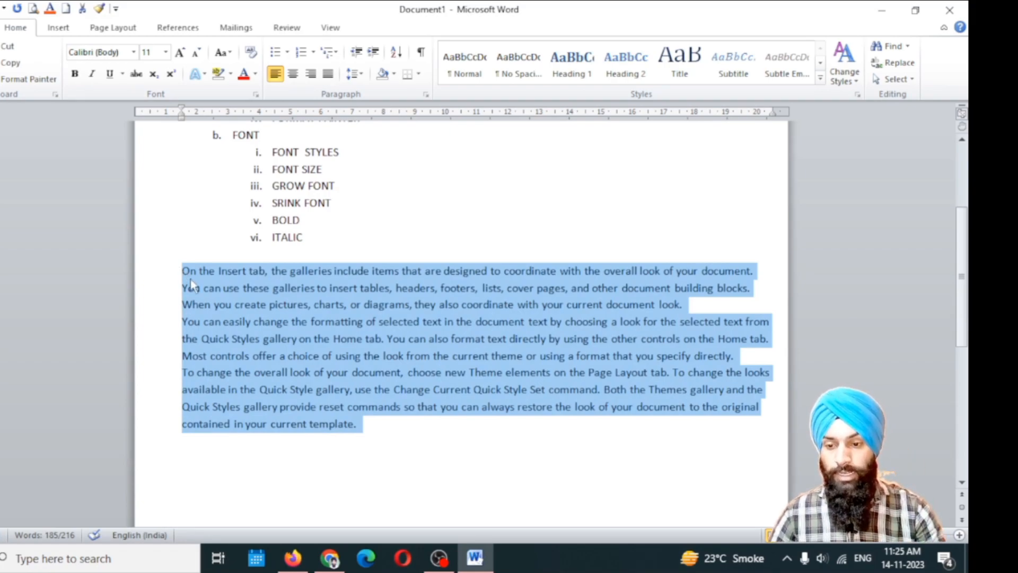
left_click(368, 223)
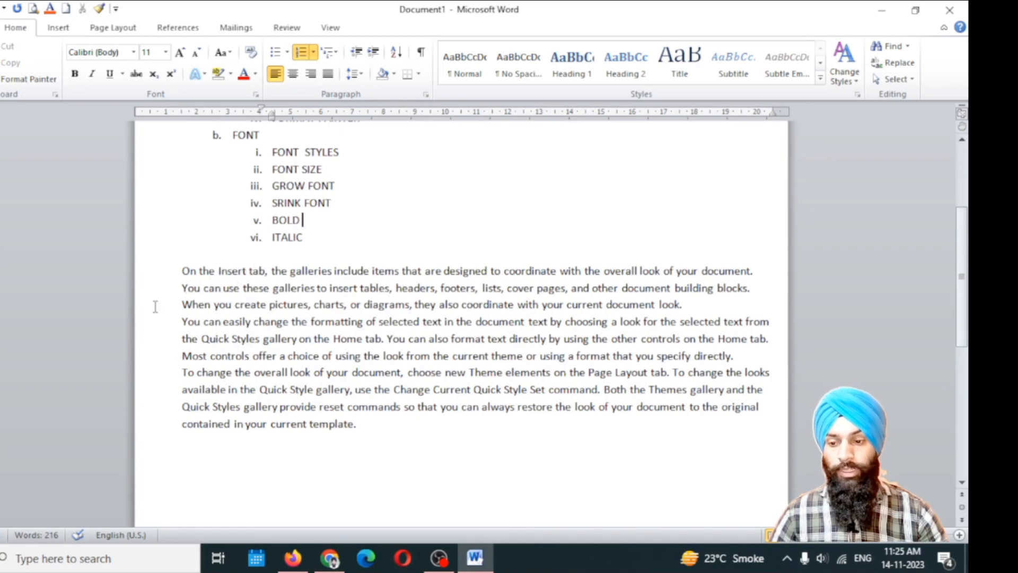
- Right-align the three sample paragraphs and the empty line below them
left_click(182, 271)
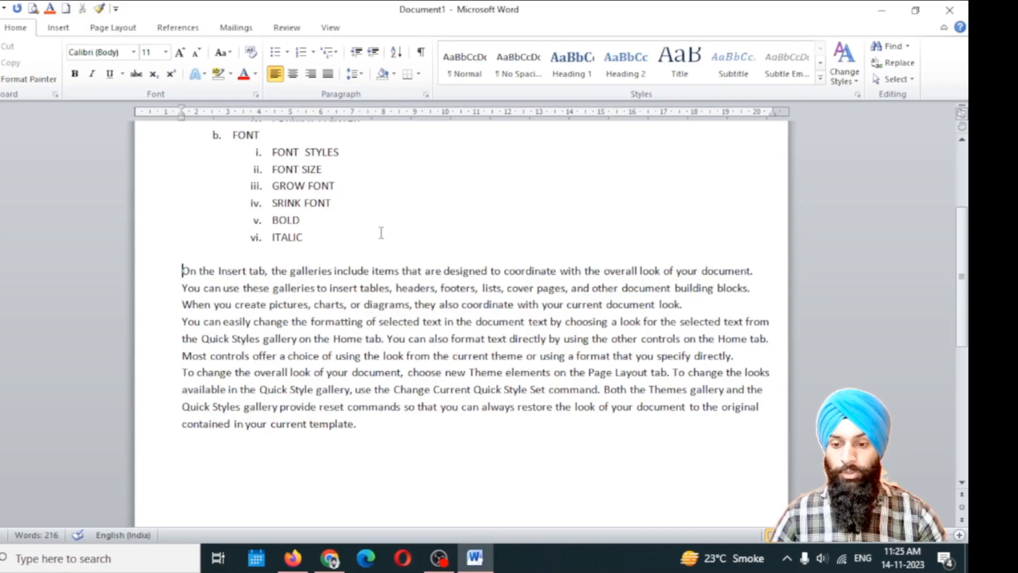
scroll(274, 346, "down", 1)
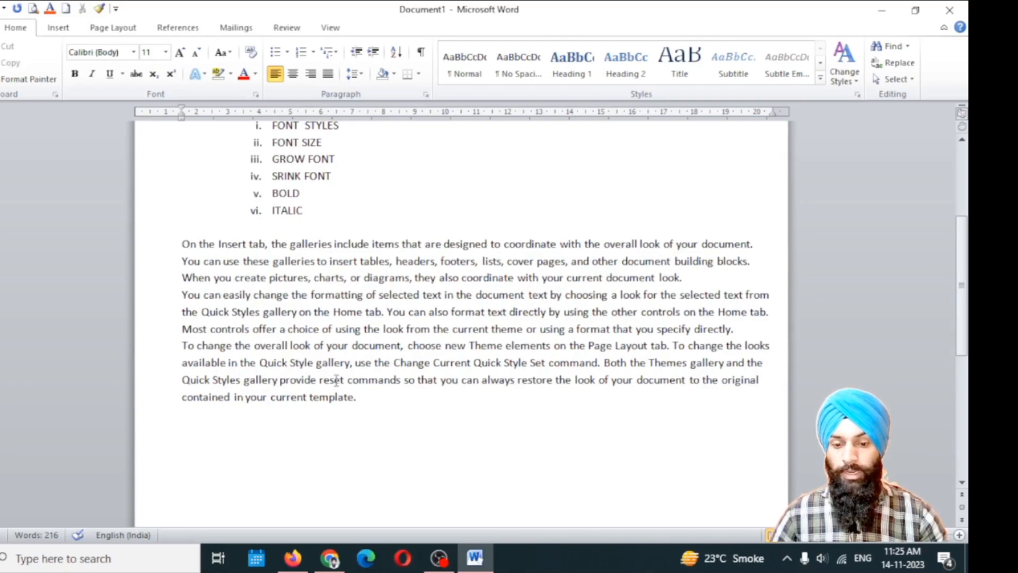
left_click_drag(182, 244, 559, 403)
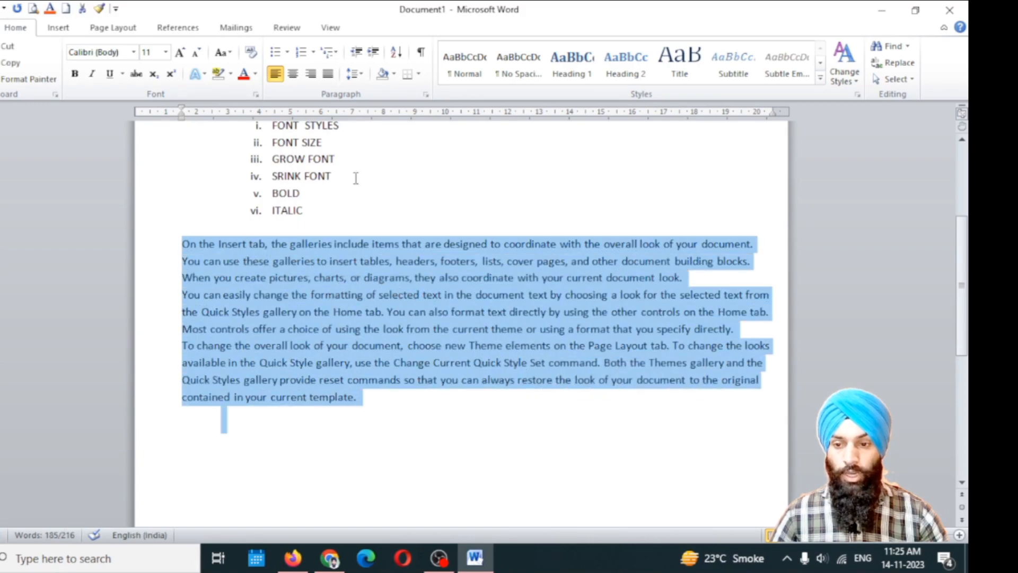
left_click(309, 75)
left_click(408, 422)
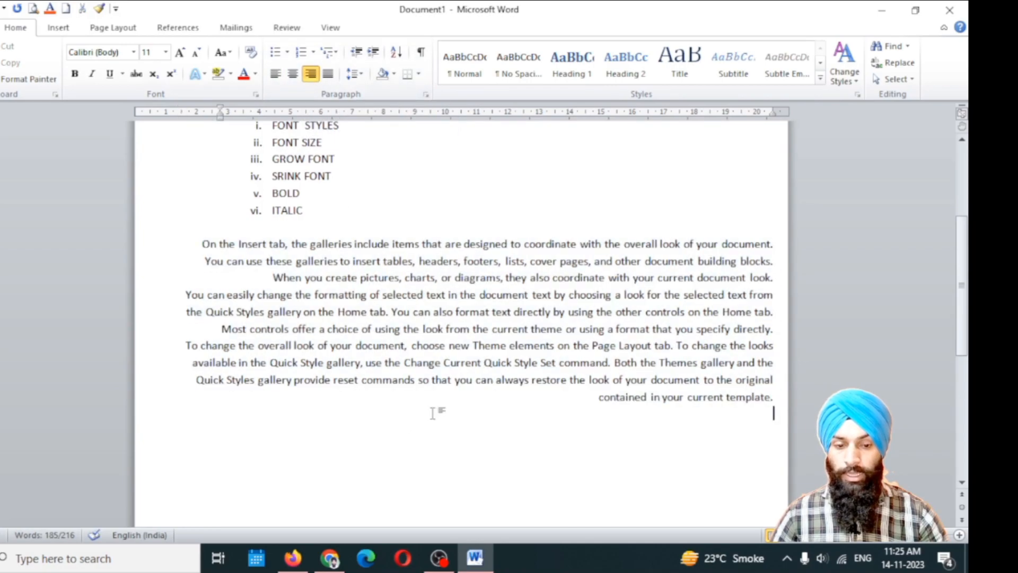
- Compare both edges of the right-aligned sample paragraphs, and change the three paragraphs to justified alignment
left_click_drag(773, 244, 770, 400)
left_click_drag(774, 246, 753, 259)
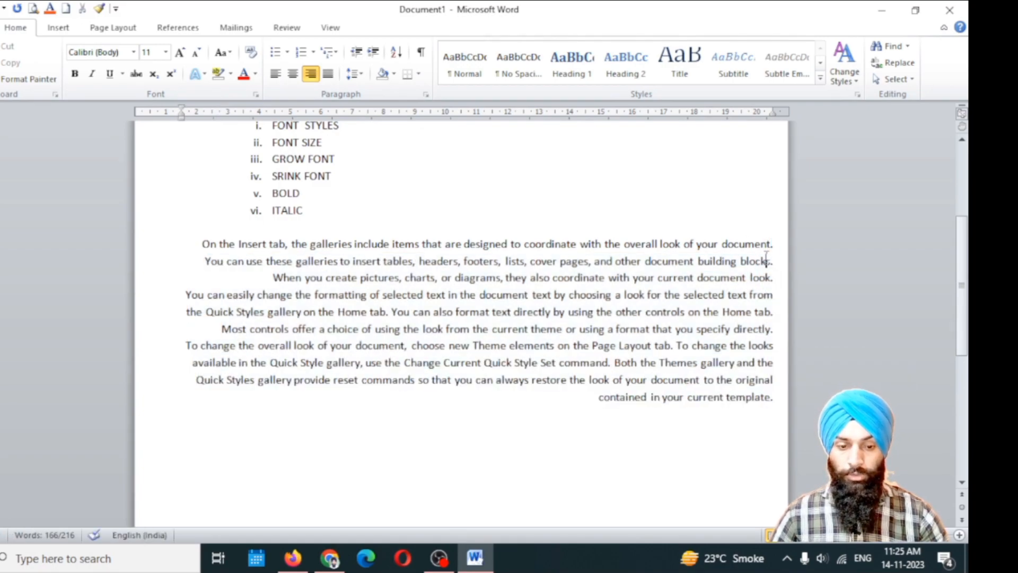
left_click_drag(200, 243, 215, 389)
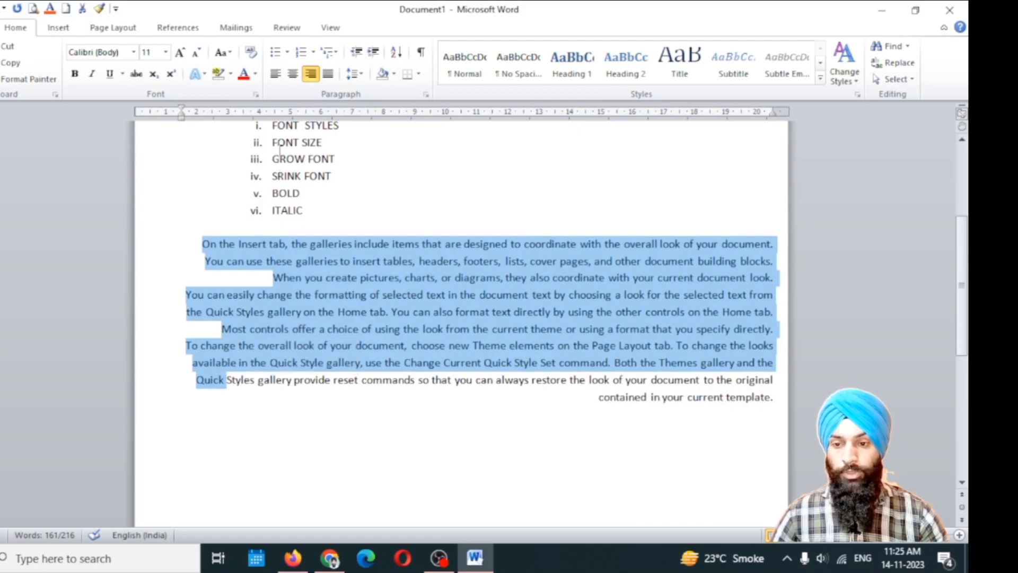
left_click(328, 74)
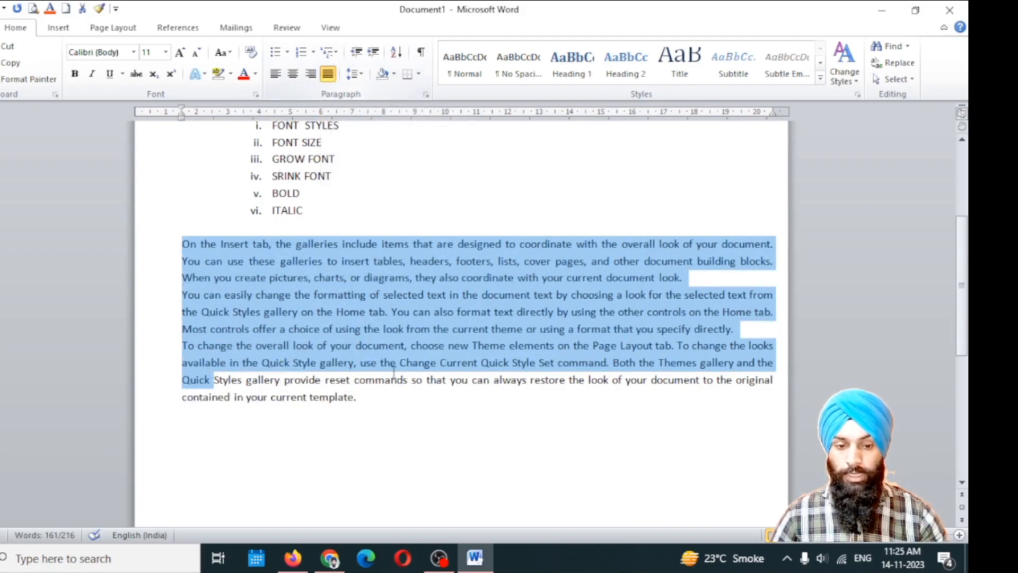
- Center the last sample paragraph, which begins "To change the overall look of your document"
left_click(233, 223)
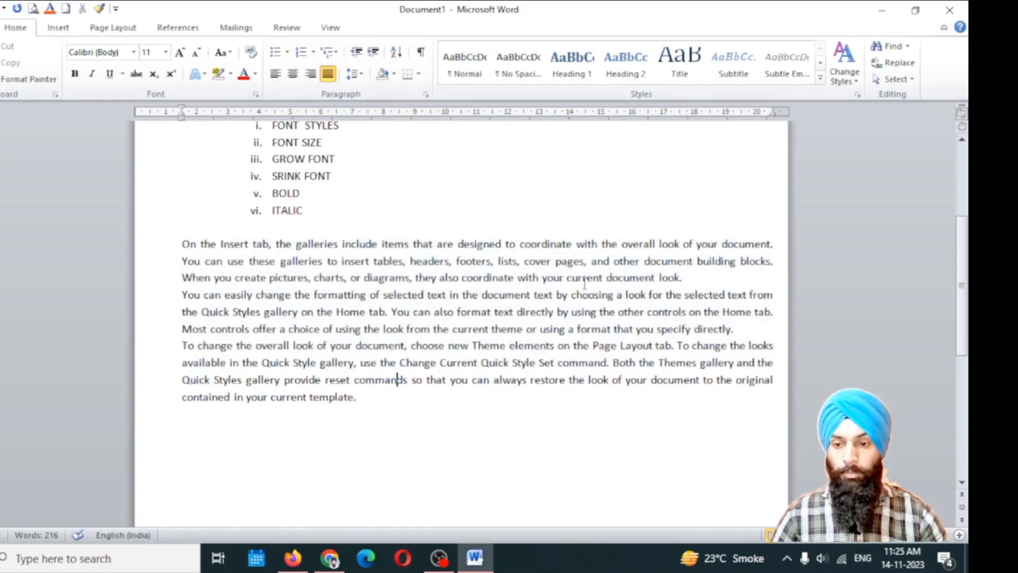
left_click(292, 80)
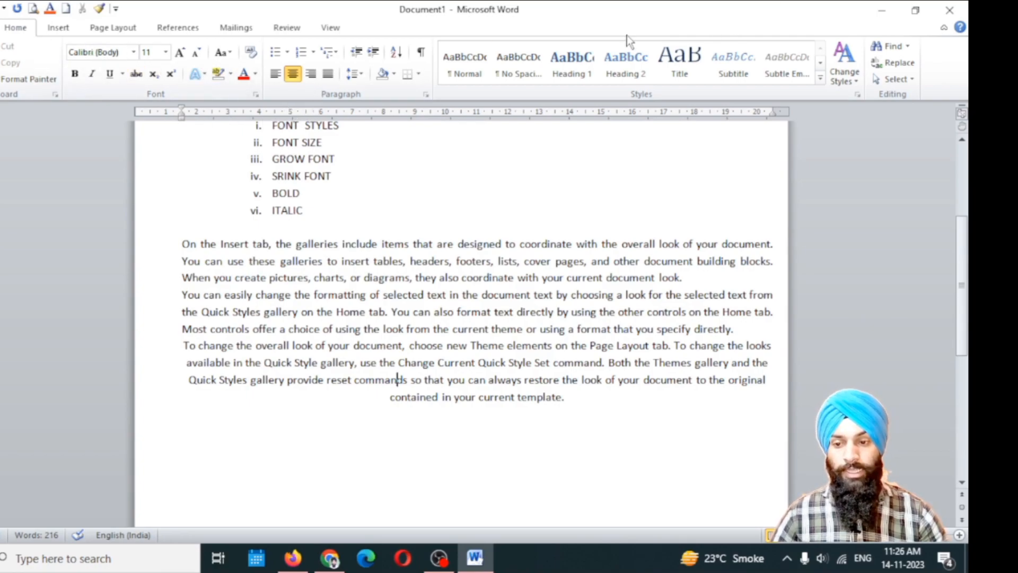
- Justify the empty line below the sample paragraphs and enter "8U8U8UIIJIGJFKJHFI VKFVIFJHVK FJIVJKVJIF JVIJ" there as its own paragraph
scroll(319, 235, "down", 3)
left_click(347, 287)
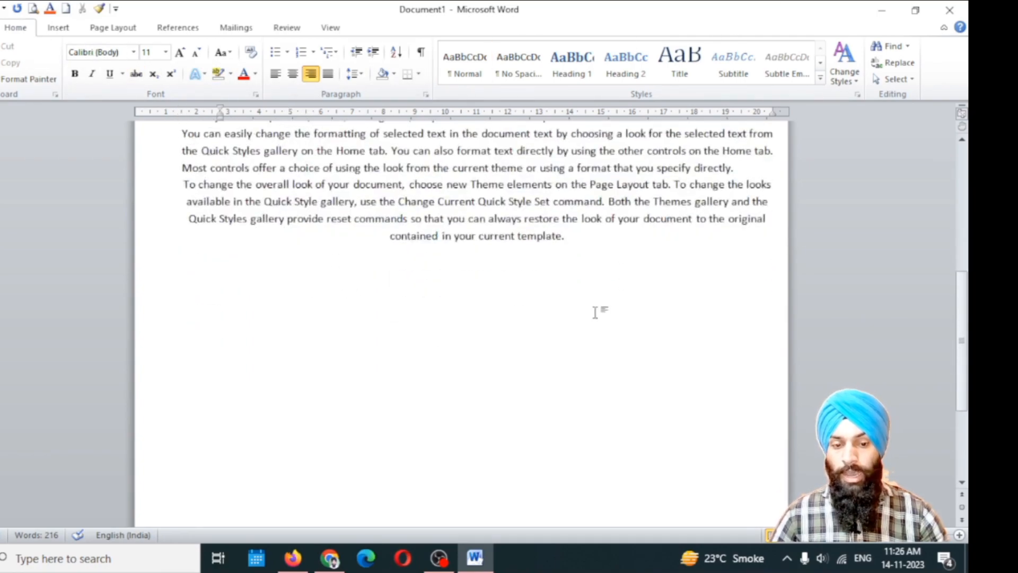
left_click(273, 75)
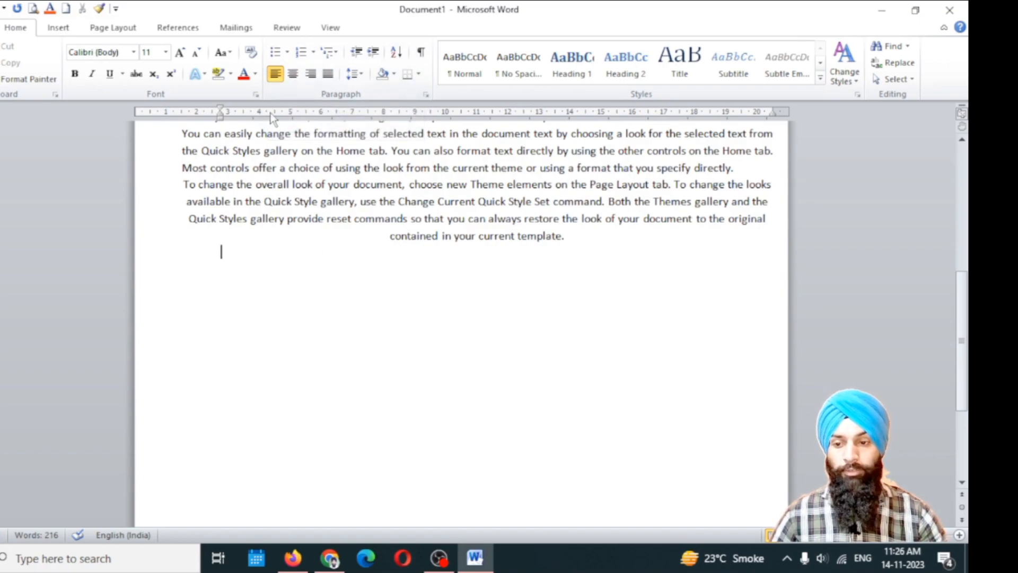
key("ctrl+j")
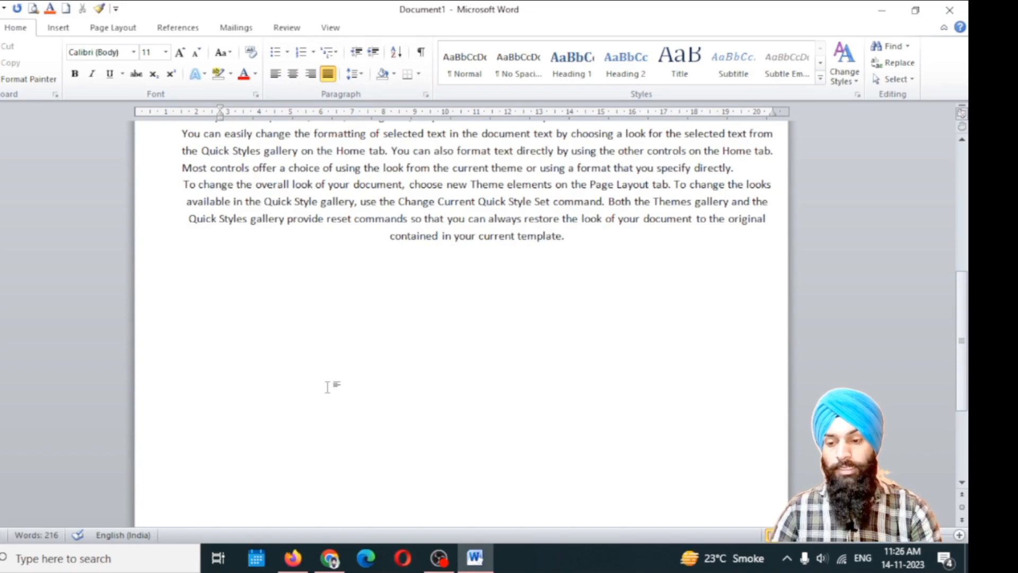
type("8U8U8UIIJI")
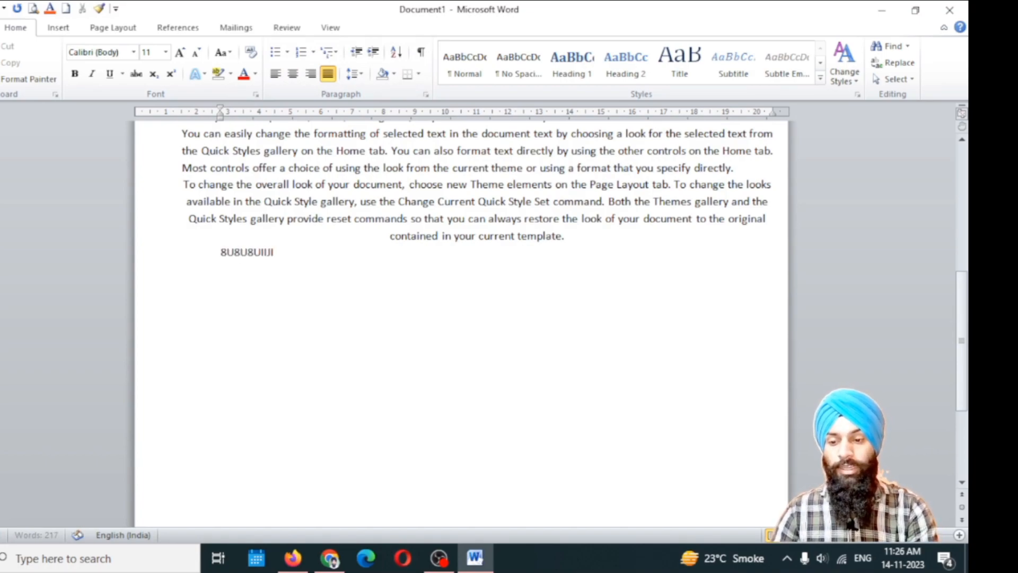
type("GJFKJHFI VKFVIFJHVK FJIVJKVJIF JVIJ")
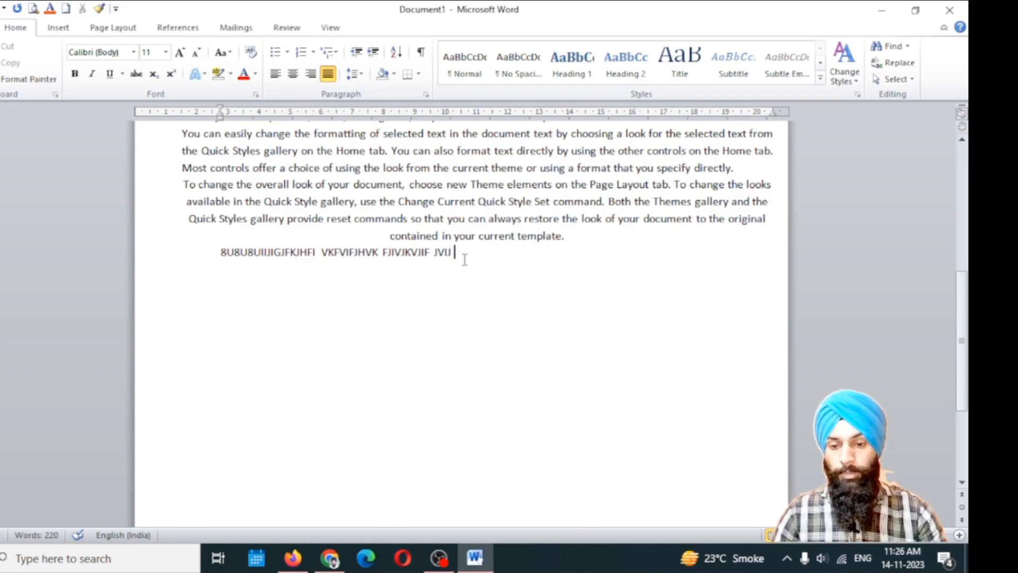
key("Return")
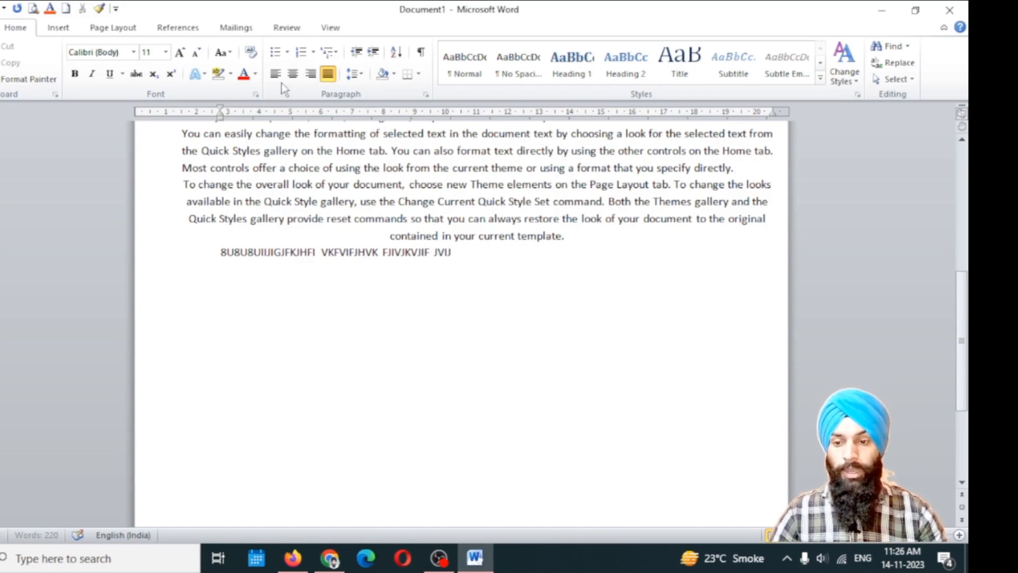
- Enter a centered line of filler text beginning "UIHUDGHUGHUFGHU UHUFH UFH" below the last line, and right-align it
left_click(295, 80)
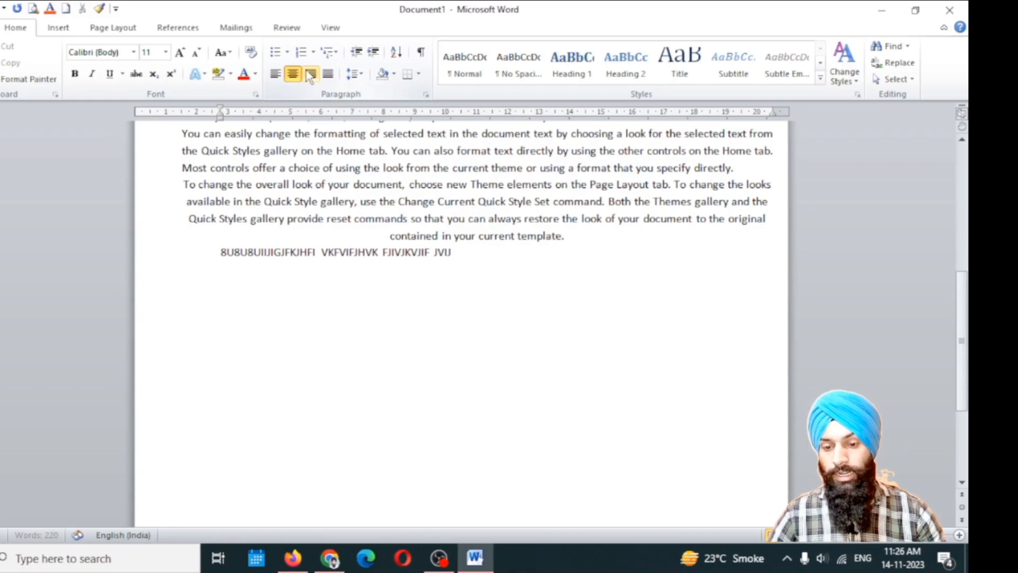
type("UIHUDGHUG")
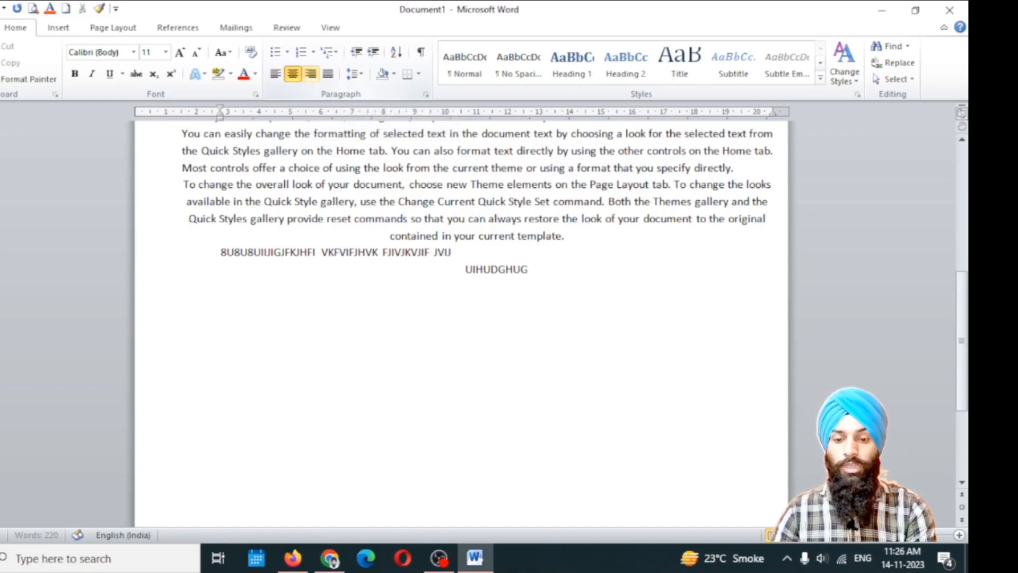
type("HUFGHU UHUFH UFH GUHGUHU U")
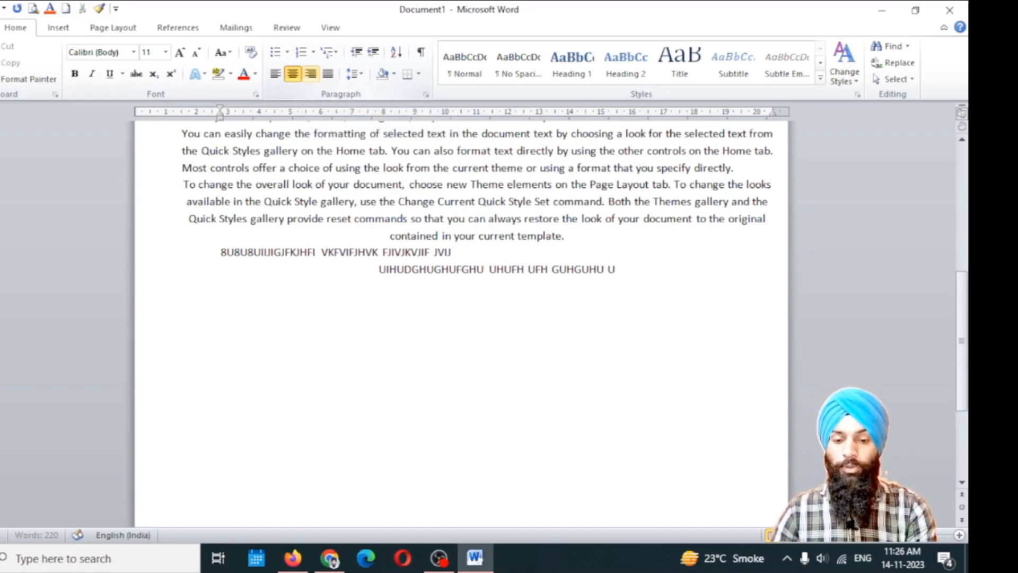
type("HUBGHFGUB HUBHGBHUGHBGUBHGUBHUGHBG")
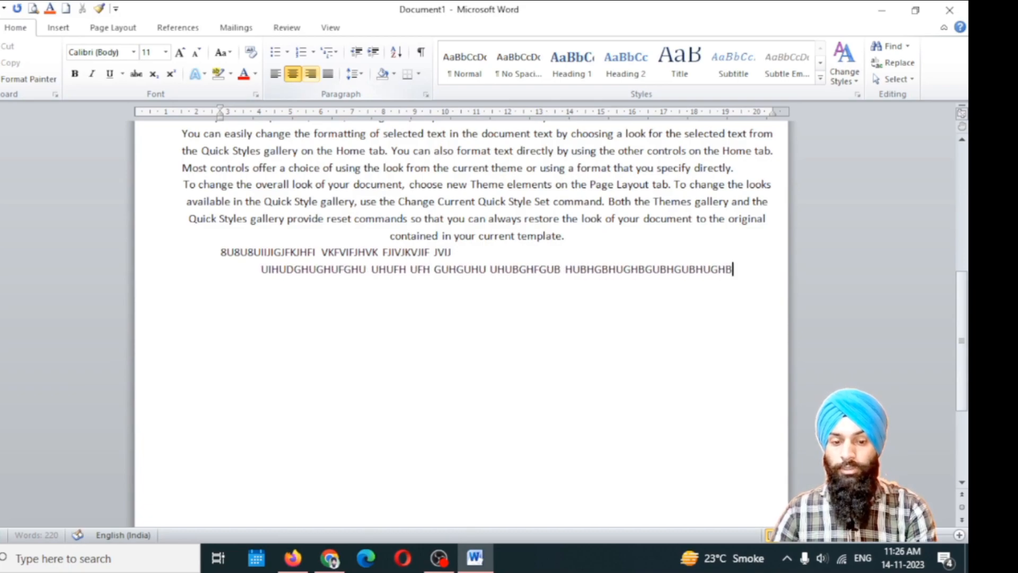
left_click(312, 75)
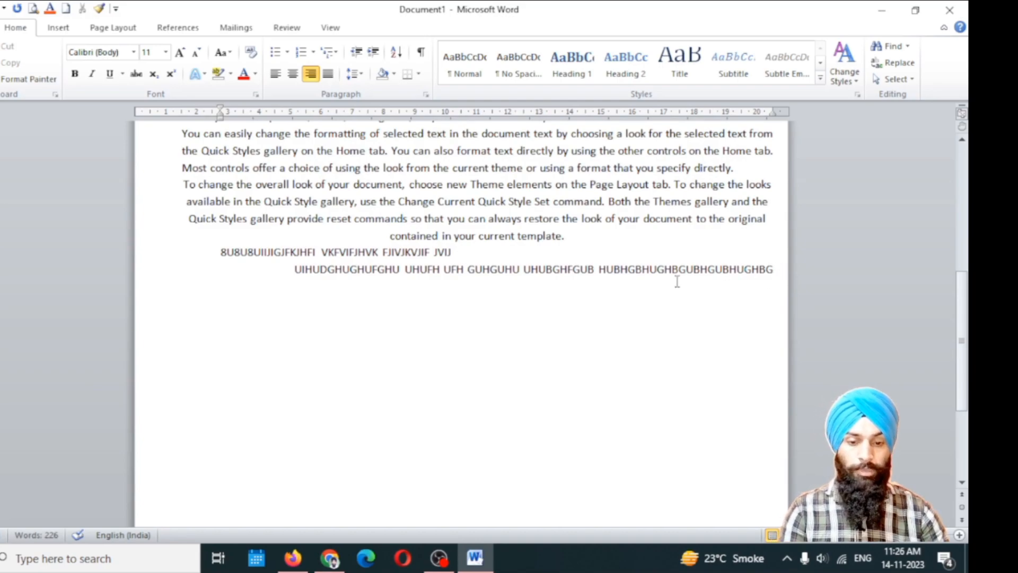
- Enter a new filler paragraph beginning "UDCHYUDCH UD CJDHCU7DHCJDNC" below the right-aligned line, and justify it
type("UDCHYUDCH  UD CJDHCU7DHCJD")
type("NC INCJ BHDCVJDCB DCUJ HDUJCDH")
type("DVCUIDNMVC NDUVHDNDUVHCIDUCVJNDHVUHJN")
type("VUIDHVUJNVUHJVNUJ")
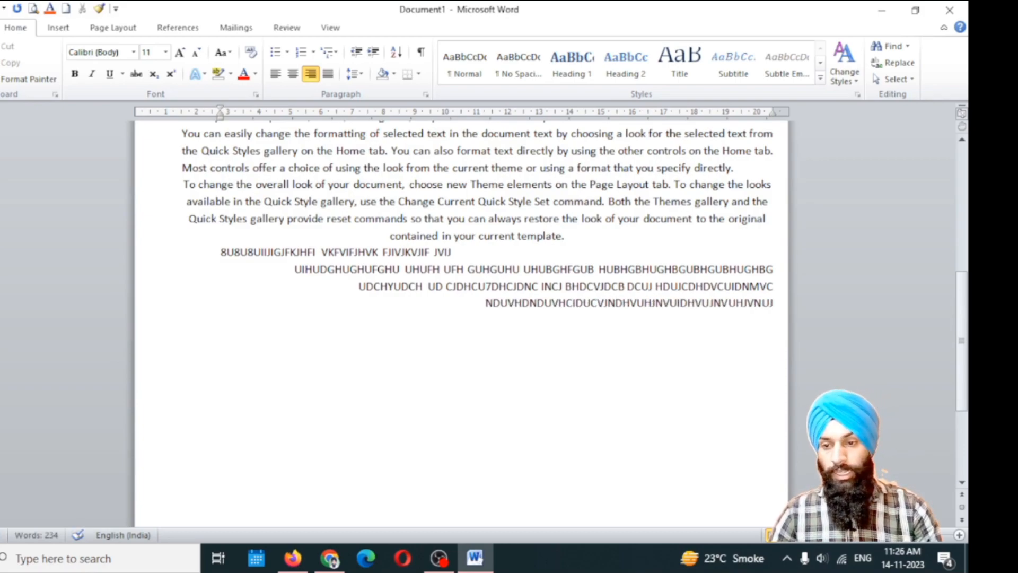
left_click(328, 74)
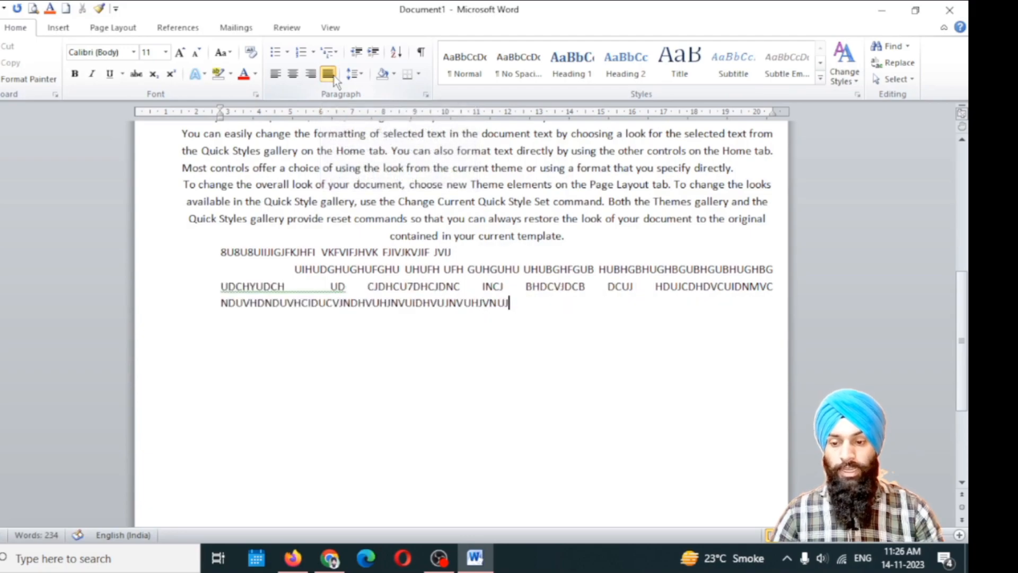
- Extend the justified filler paragraph with text beginning "SDFVFDVFVF", and change the paragraph to left alignment
type("SDFVFDVFVFVFVFVF")
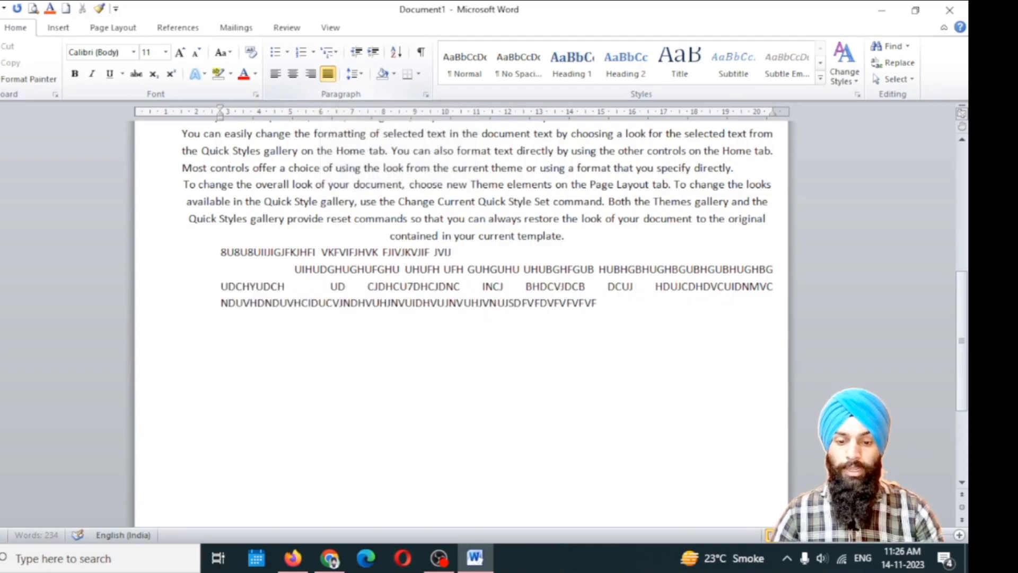
type("VFVFVFV")
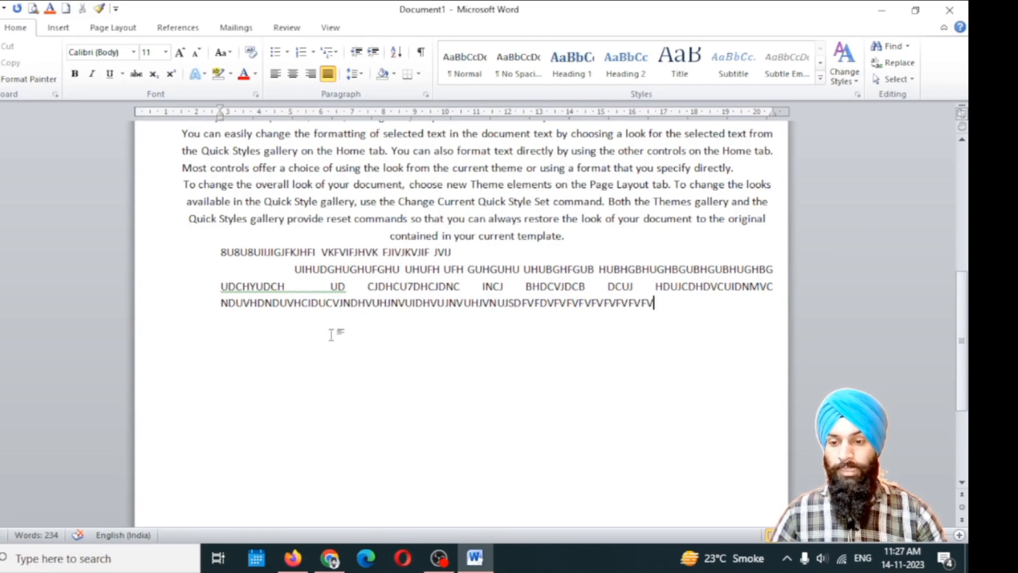
left_click(281, 78)
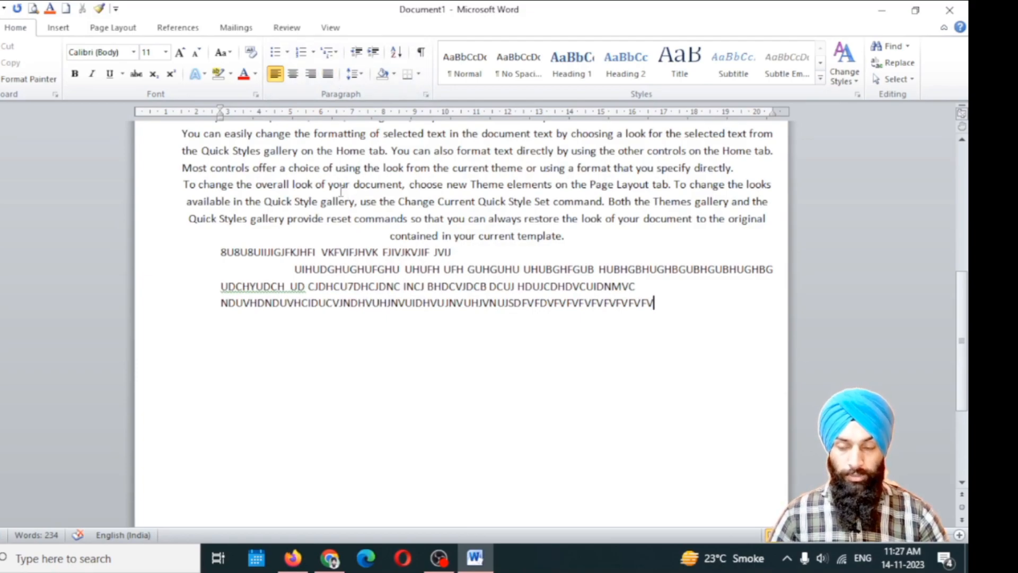
- Apply 1.15 line spacing to the first sample paragraph, which begins "On the Insert tab"
scroll(314, 196, "up", 3)
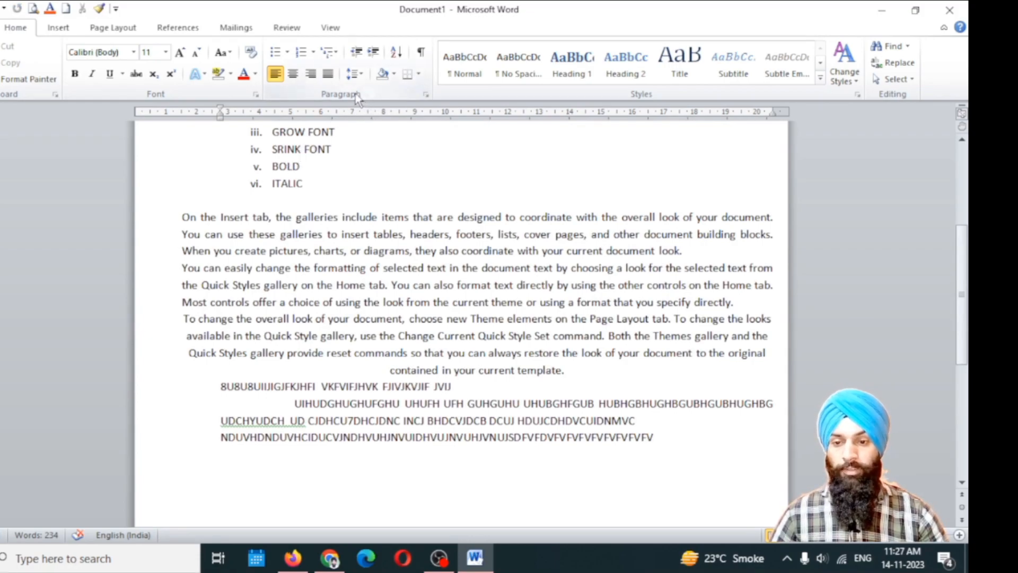
scroll(273, 212, "up", 1)
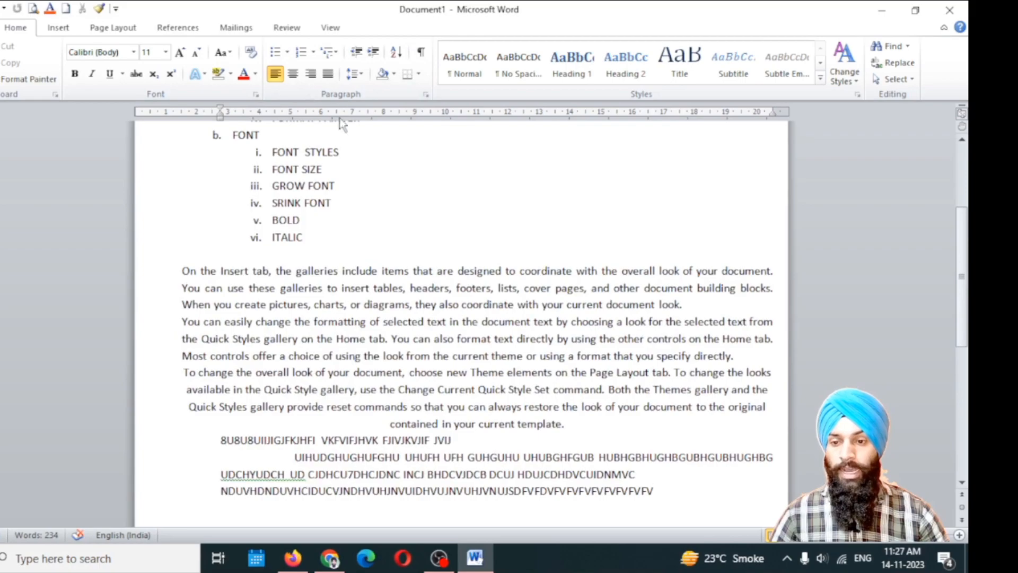
scroll(304, 142, "up", 1)
scroll(305, 142, "up", 1)
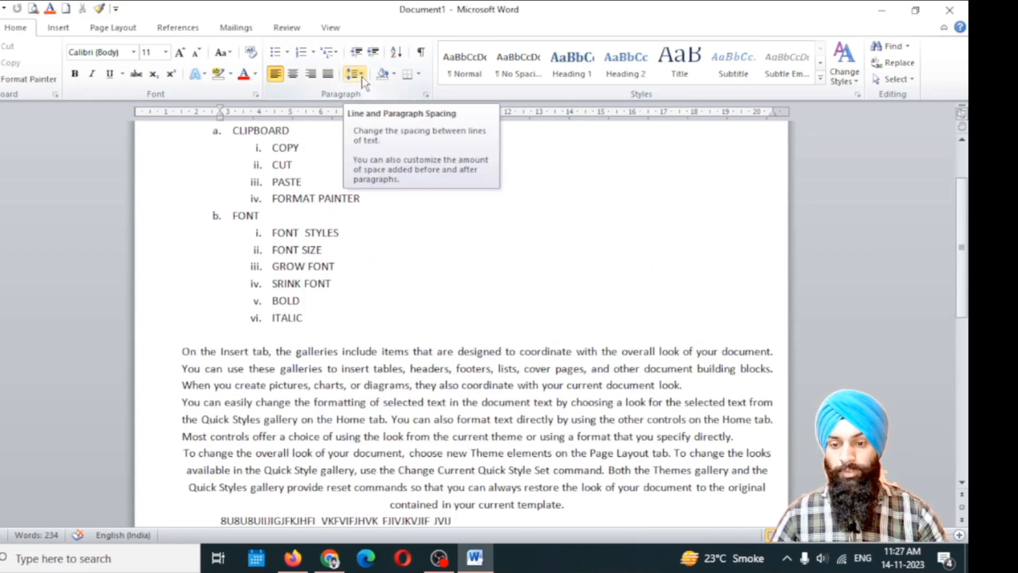
scroll(364, 83, "down", 1)
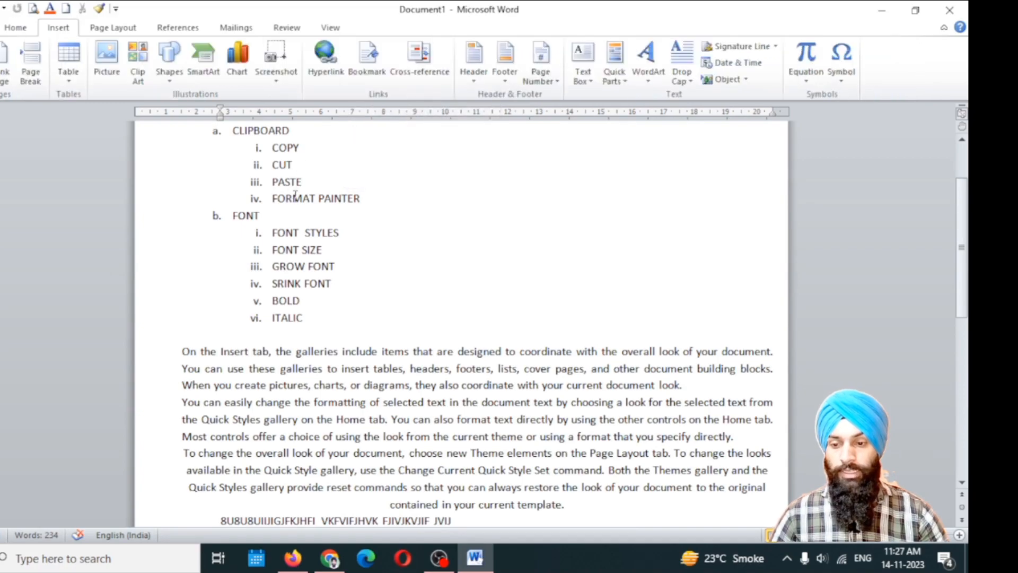
scroll(348, 233, "down", 2)
left_click_drag(182, 243, 301, 257)
left_click_drag(397, 261, 694, 281)
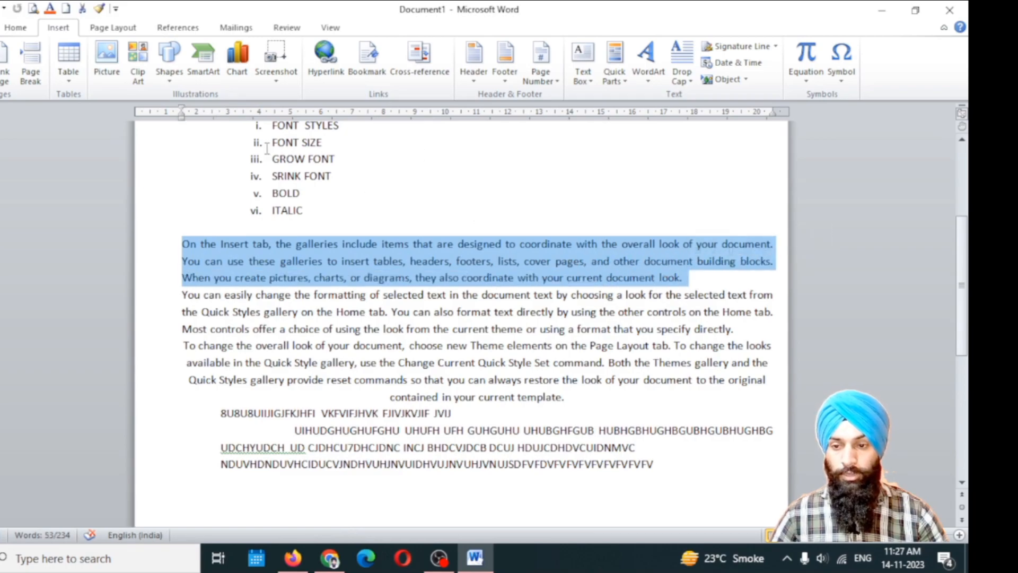
left_click(21, 27)
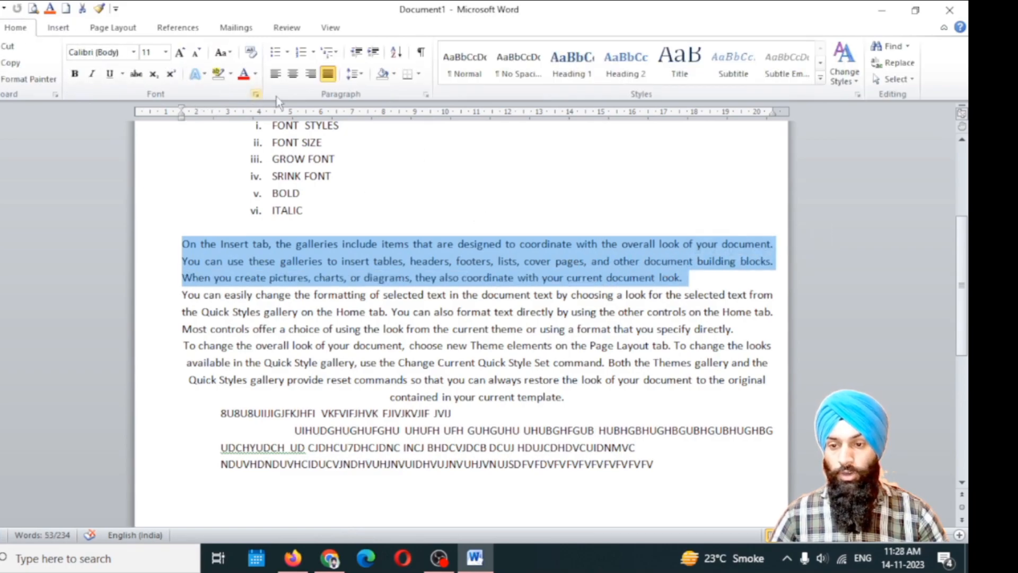
left_click(361, 76)
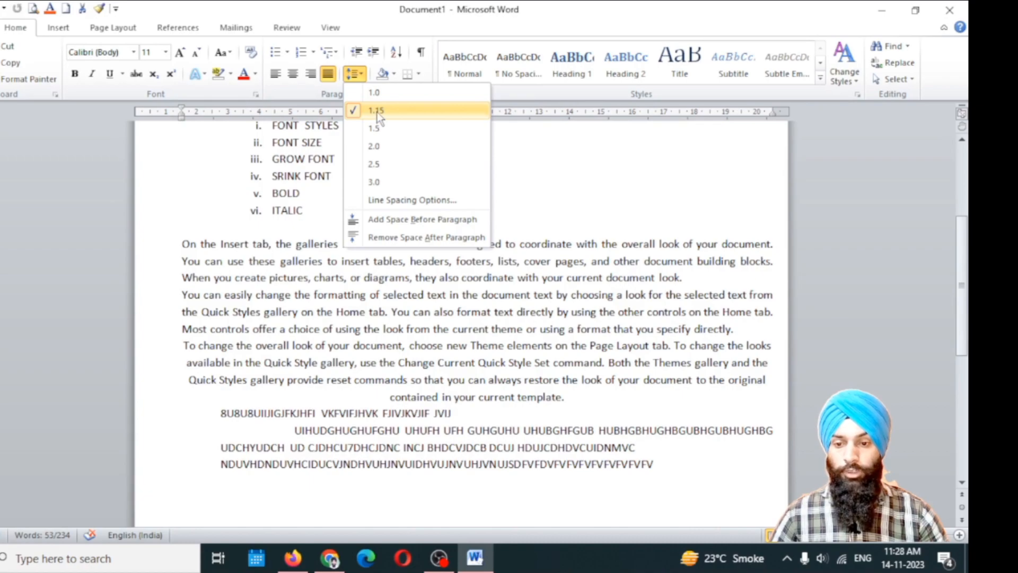
left_click(377, 113)
- Remove the space after the sample paragraph beginning "On the Insert tab", and clear the selection
left_click(358, 78)
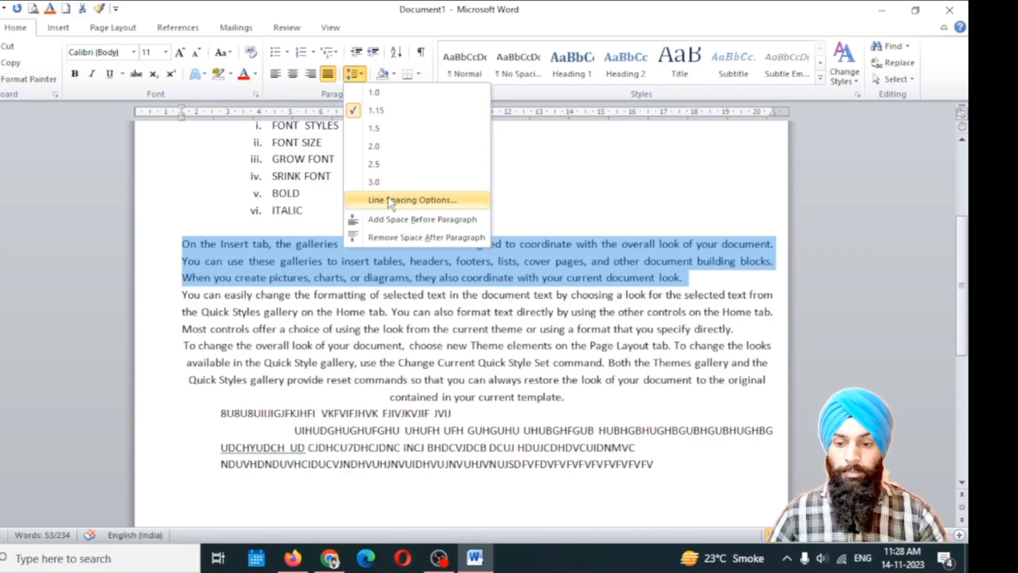
left_click(392, 236)
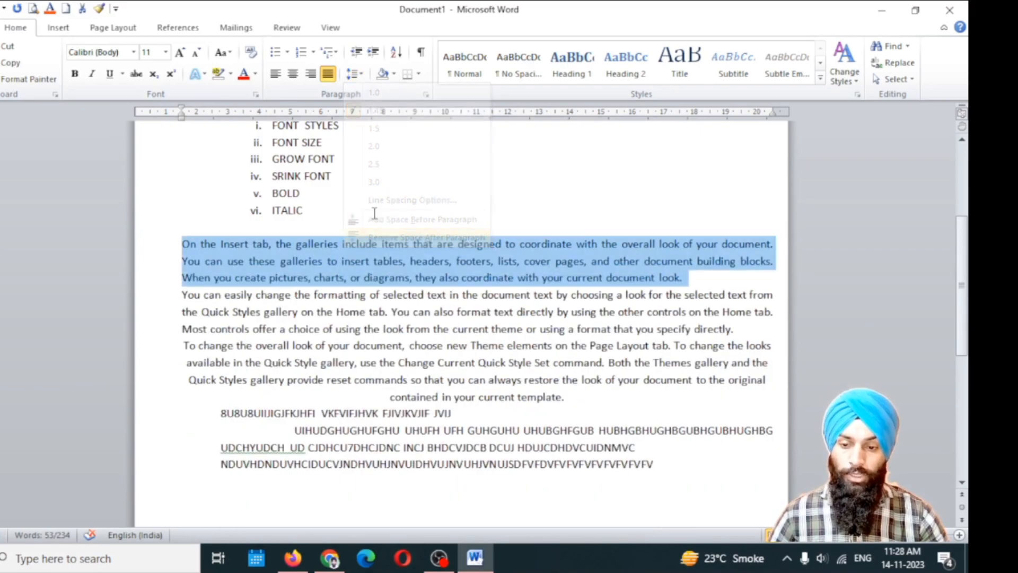
left_click(409, 202)
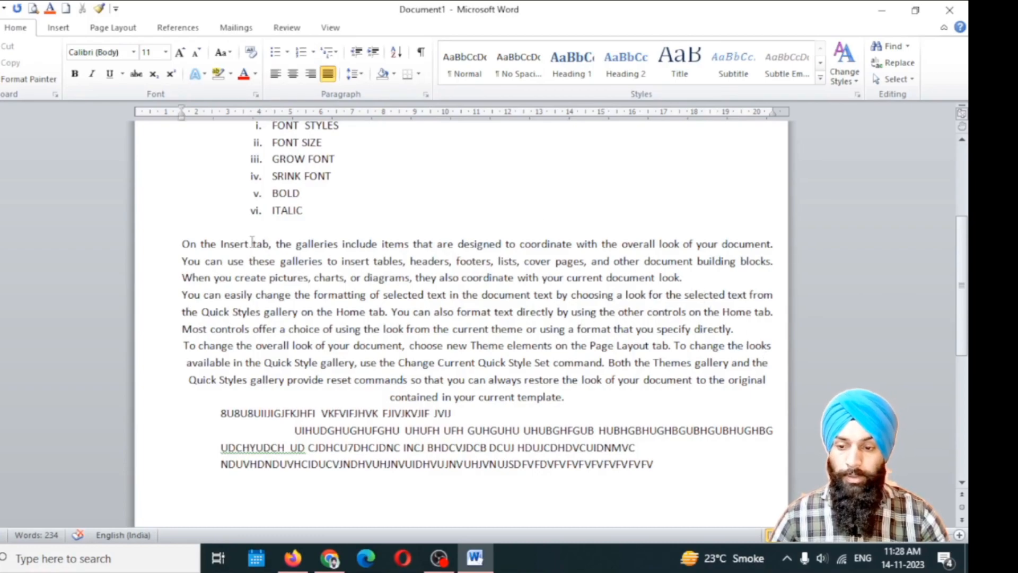
- Highlight the three sample paragraphs one by one, and remove the space after the centered one beginning "To change the overall look"
left_click_drag(183, 244, 702, 282)
left_click_drag(183, 298, 741, 335)
left_click_drag(184, 347, 595, 402)
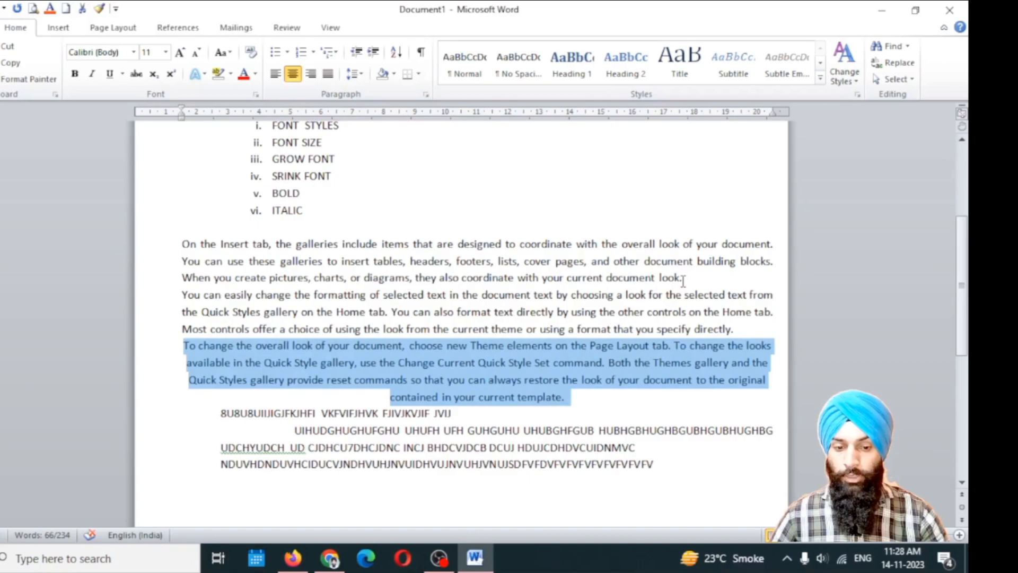
left_click(361, 75)
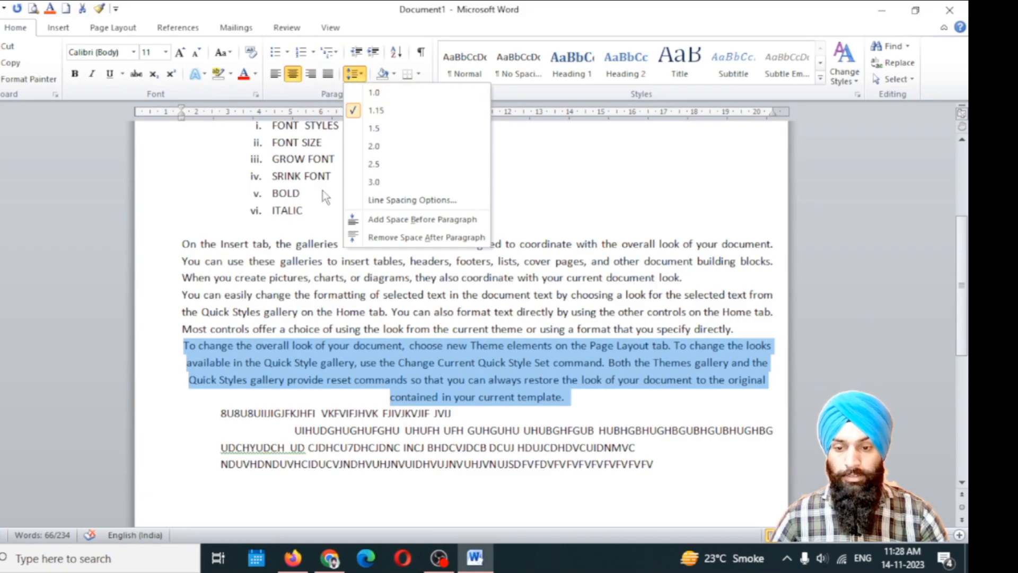
left_click(383, 237)
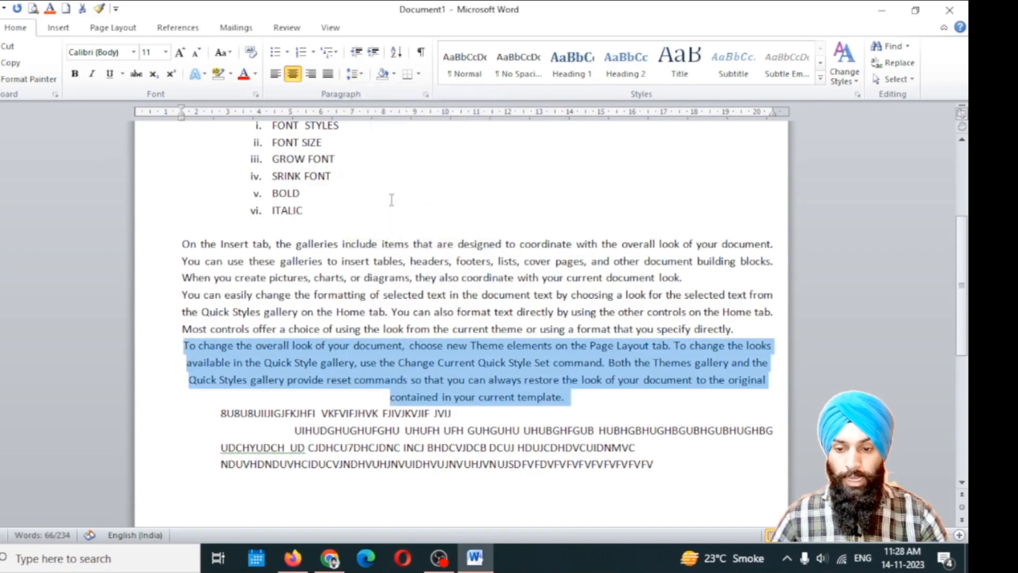
left_click(354, 73)
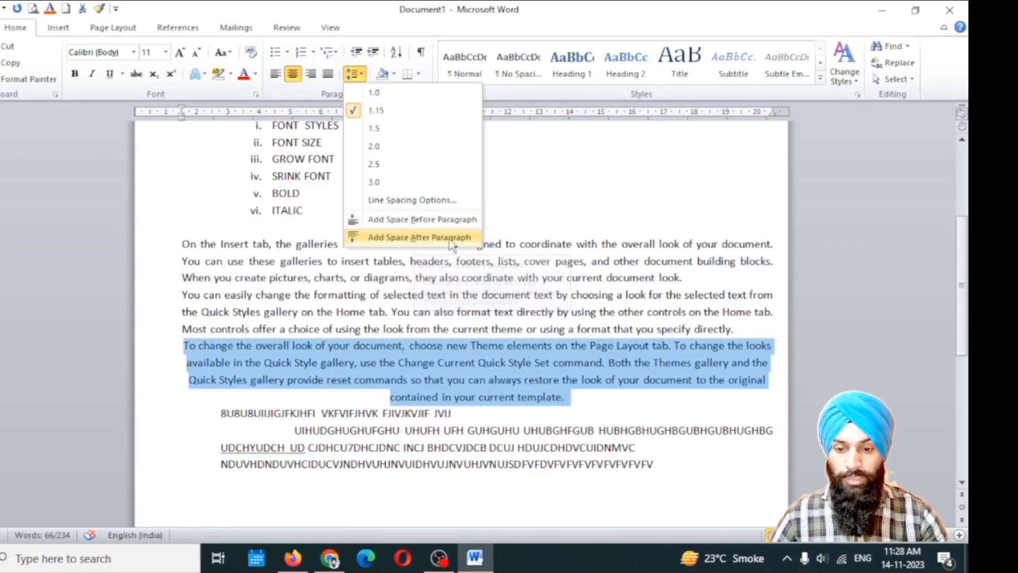
left_click(556, 166)
left_click(633, 244)
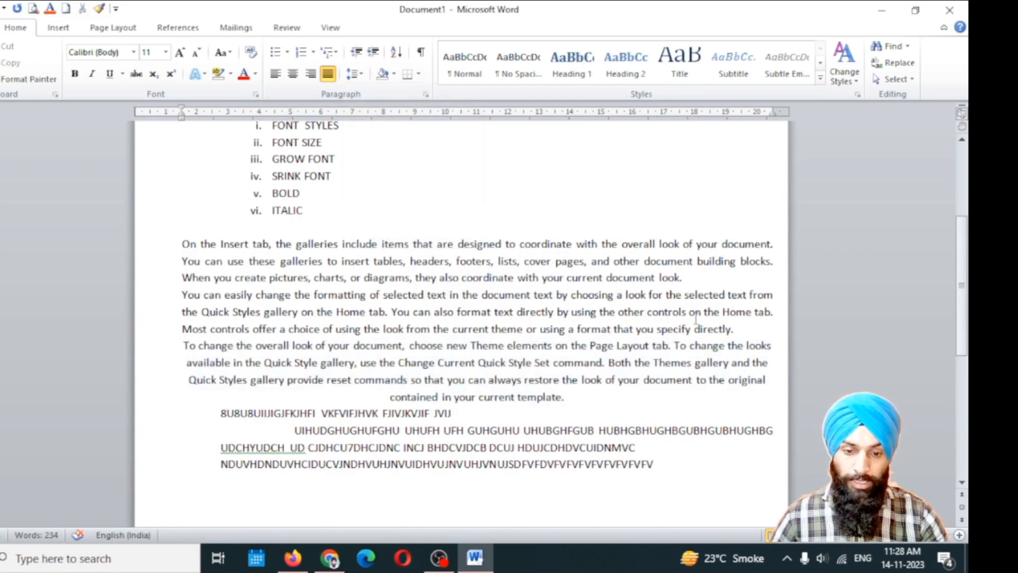
- Add space before the sample paragraph beginning "You can easily change the formatting"
left_click(732, 327)
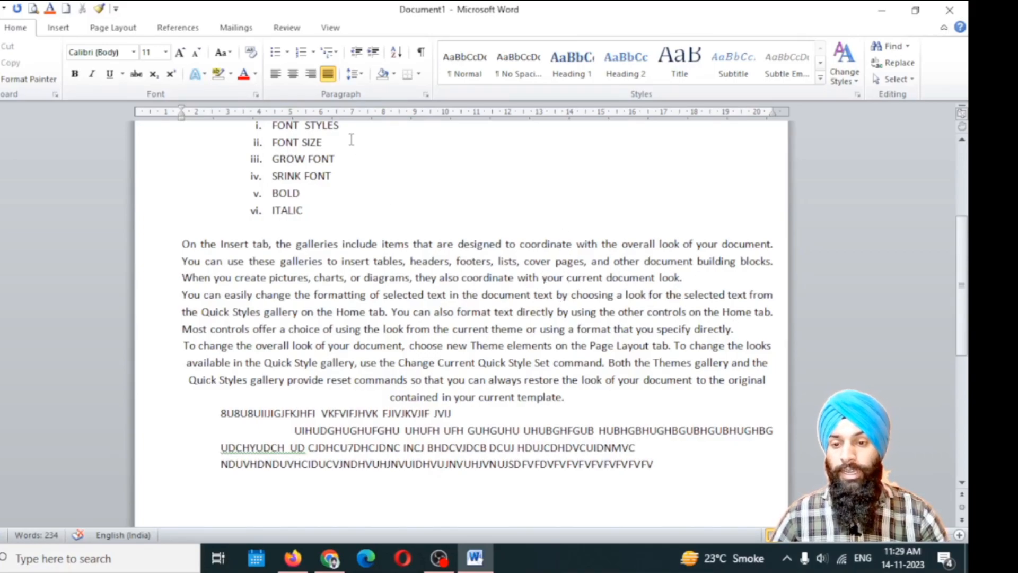
left_click(354, 81)
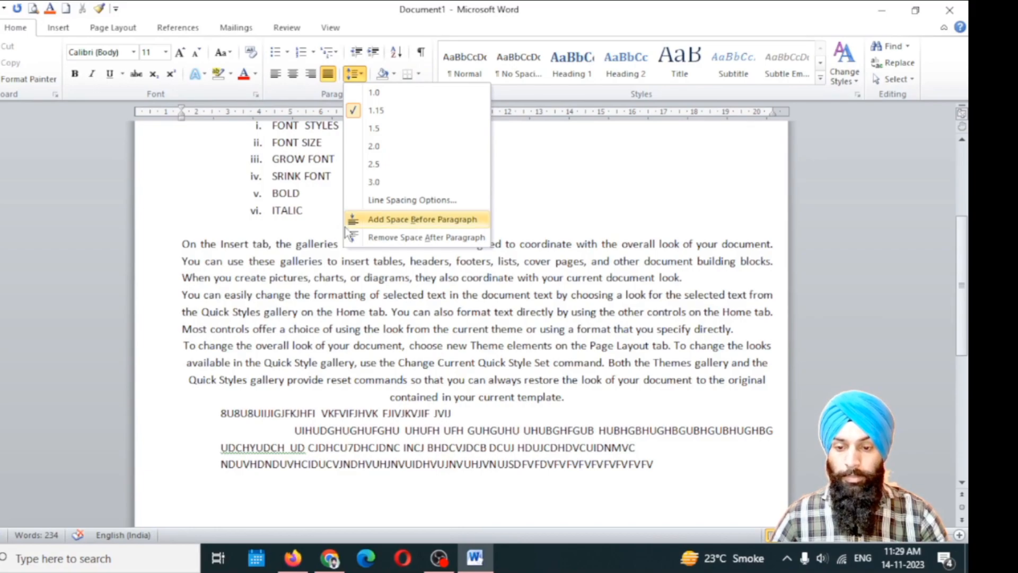
left_click(397, 224)
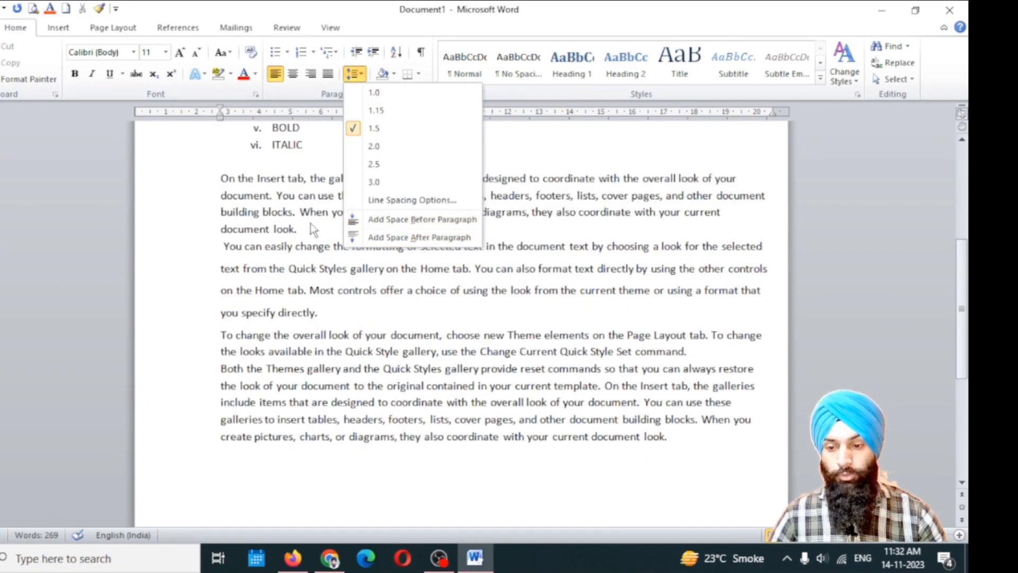
- Add space before the paragraph beginning "On the Insert tab", and check its spacing options
left_click(311, 225)
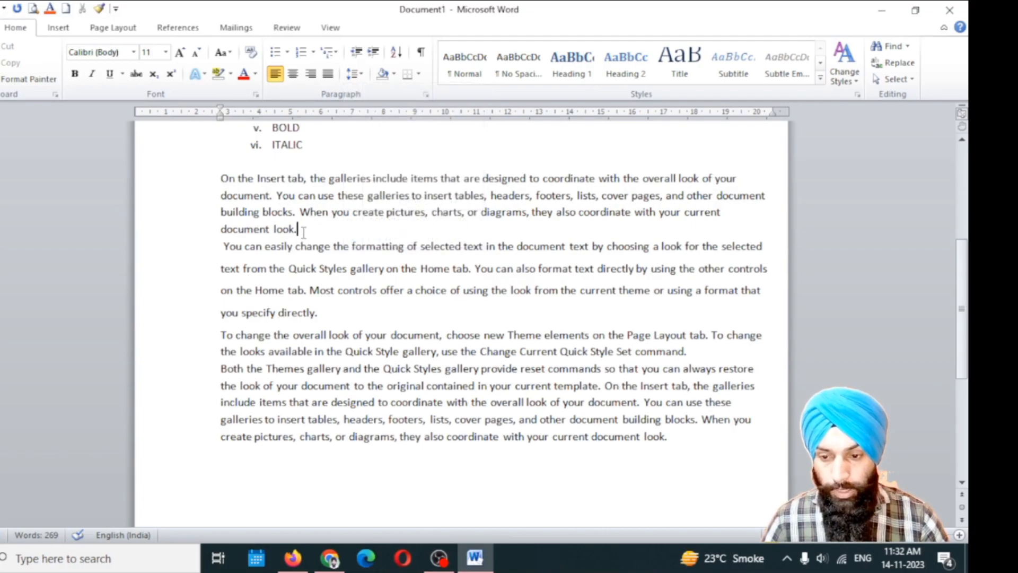
left_click(364, 75)
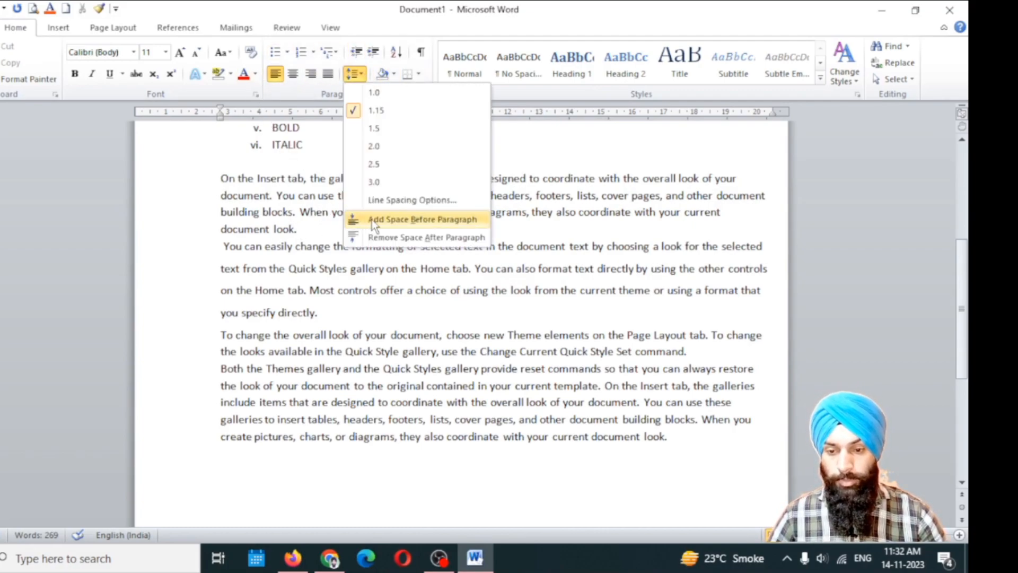
left_click(372, 224)
left_click(361, 74)
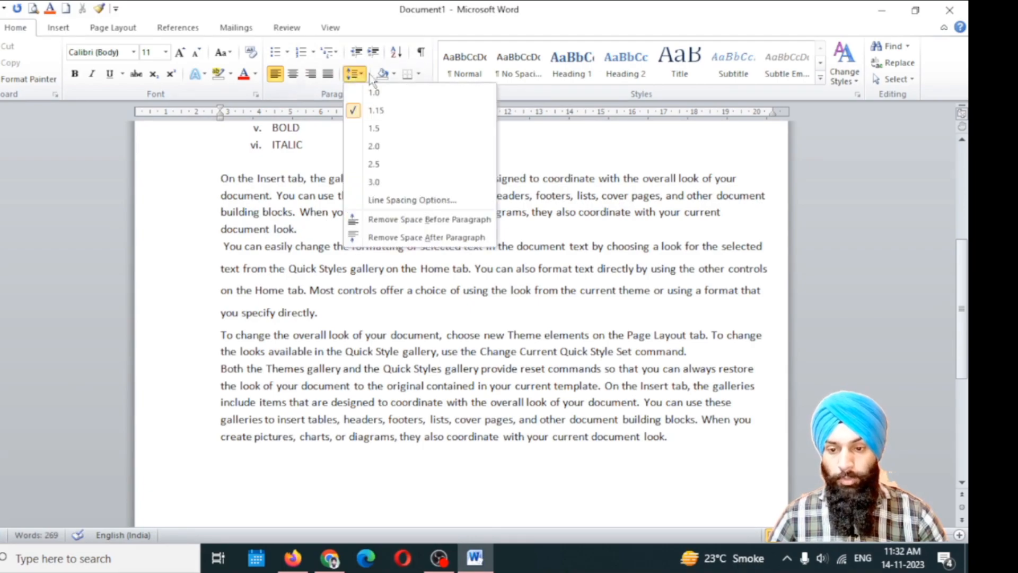
left_click(568, 136)
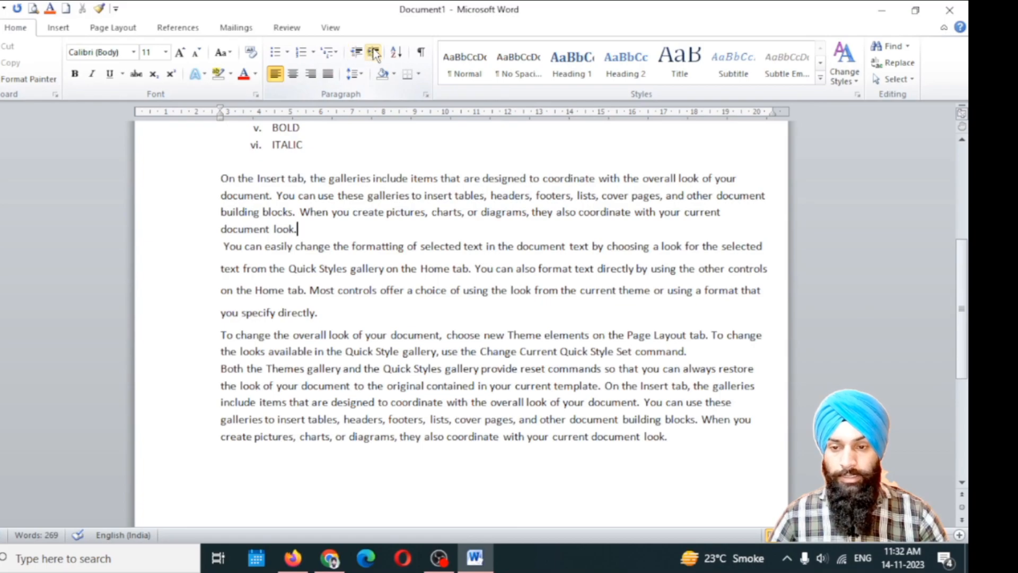
- Increase the indent of the paragraph beginning "On the Insert tab" repeatedly, up to about the 14 mark on the ruler
scroll(286, 225, "up", 1)
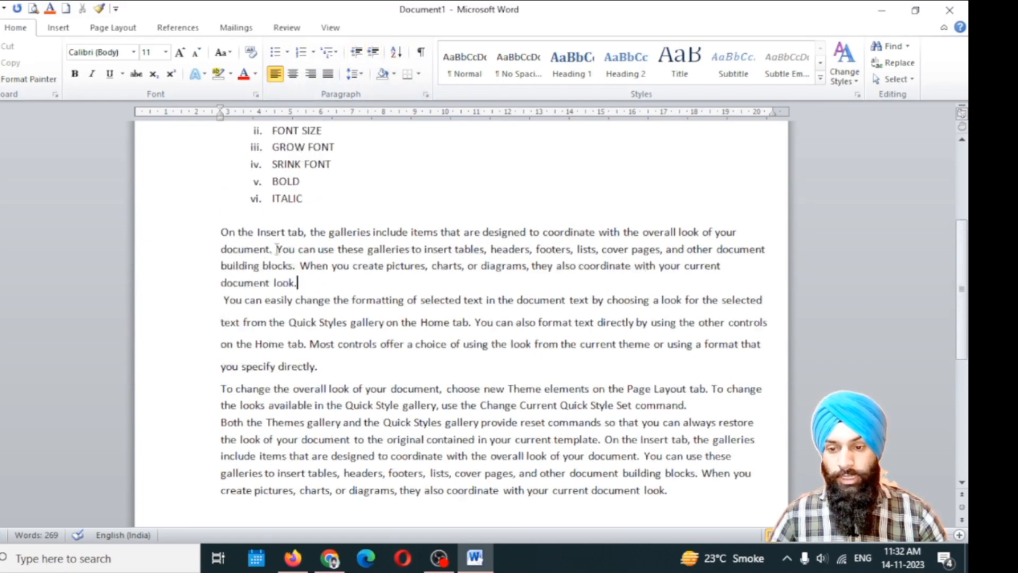
left_click(222, 231)
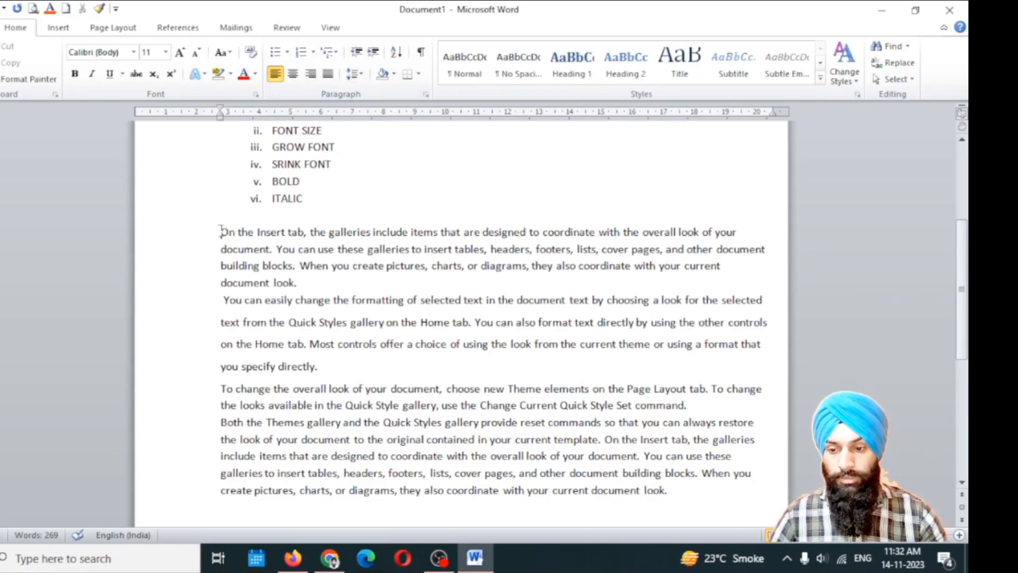
left_click(374, 51)
left_click(375, 51)
left_click(375, 51)
left_click(374, 51)
left_click(374, 52)
left_click(373, 53)
left_click(373, 53)
left_click(373, 54)
left_click(372, 53)
left_click(373, 53)
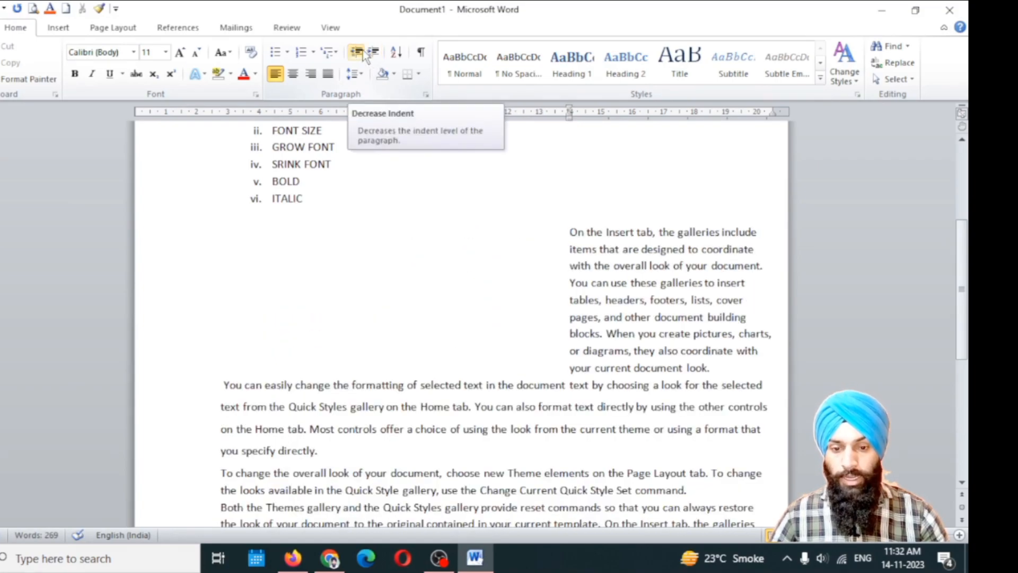
- Decrease the indent of the paragraph beginning "On the Insert tab" repeatedly until it reaches the page's left edge
left_click(363, 53)
left_click(364, 54)
left_click(364, 53)
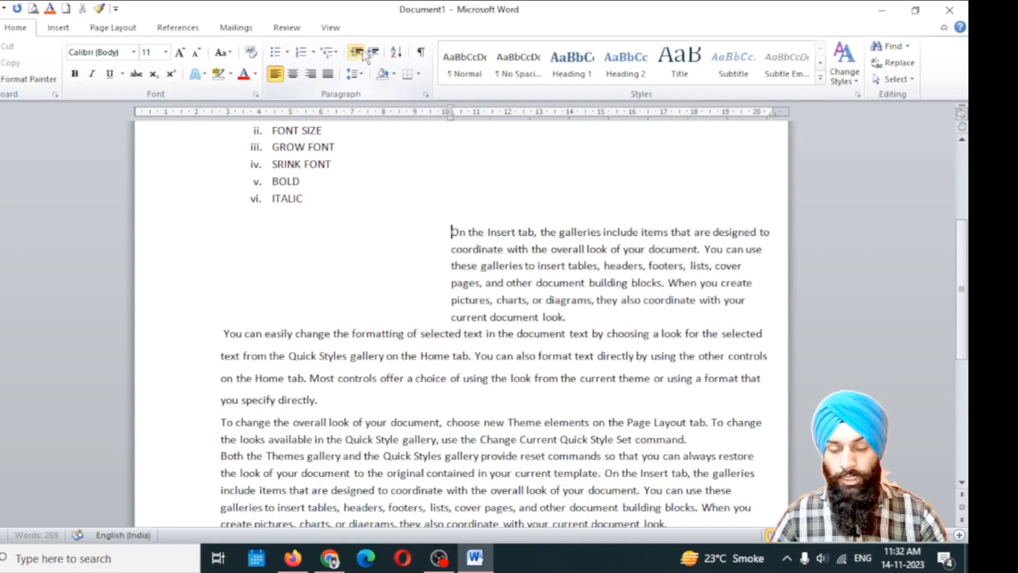
left_click(364, 54)
left_click(364, 53)
left_click(364, 53)
left_click(364, 53)
left_click(364, 54)
left_click(364, 53)
left_click(364, 54)
left_click(364, 54)
left_click(364, 53)
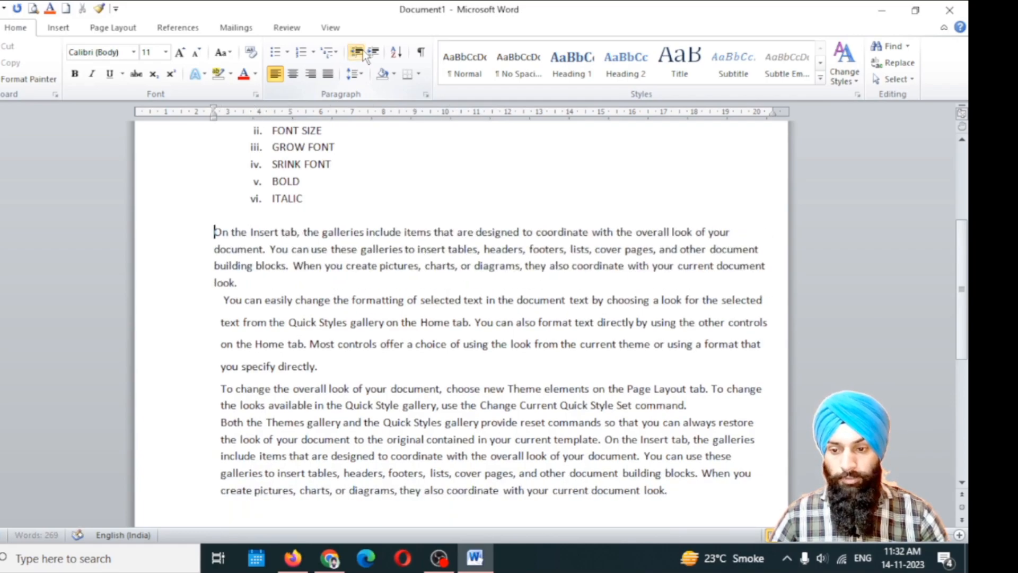
left_click(363, 53)
left_click(364, 54)
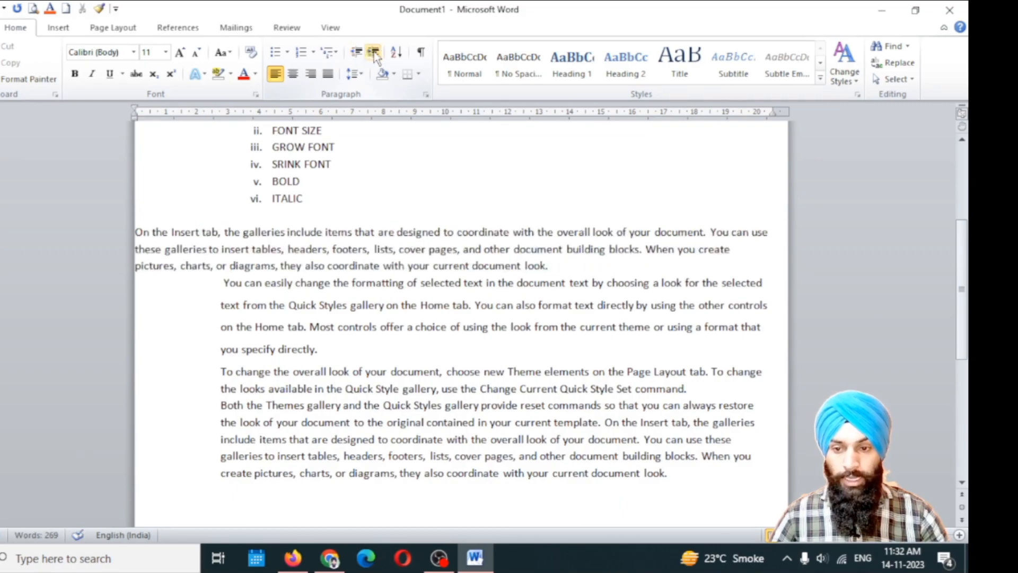
- Increase the indent of the paragraph beginning "On the Insert tab" until it lines up with the paragraphs below it
left_click(373, 52)
left_click(373, 52)
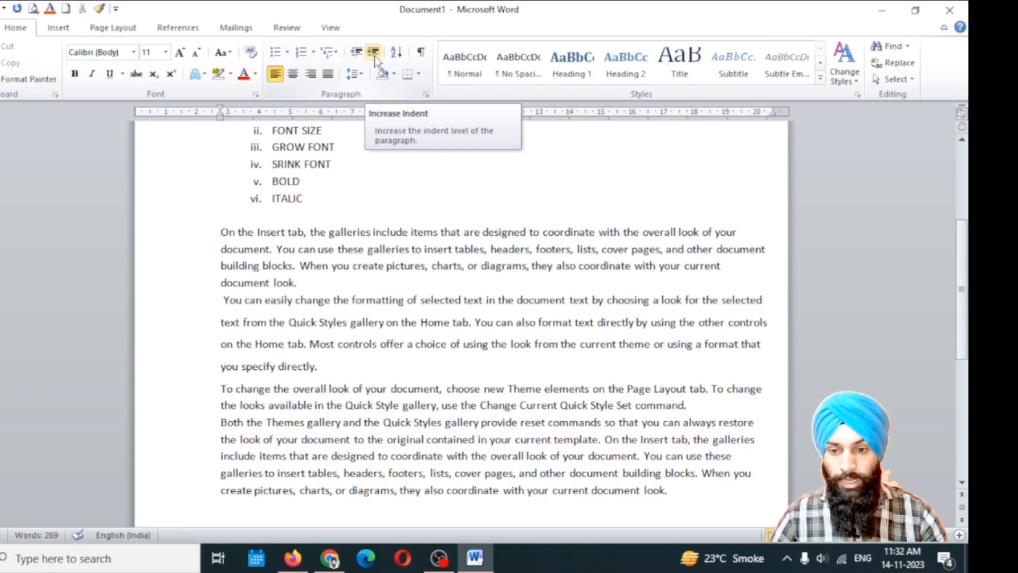
double_click(221, 118)
left_click(547, 449)
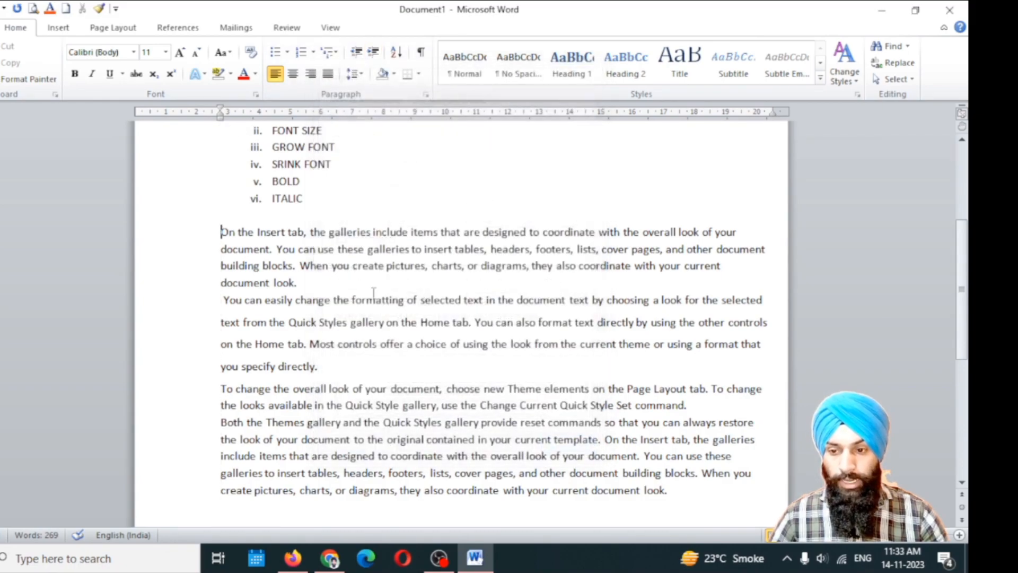
left_click(220, 117)
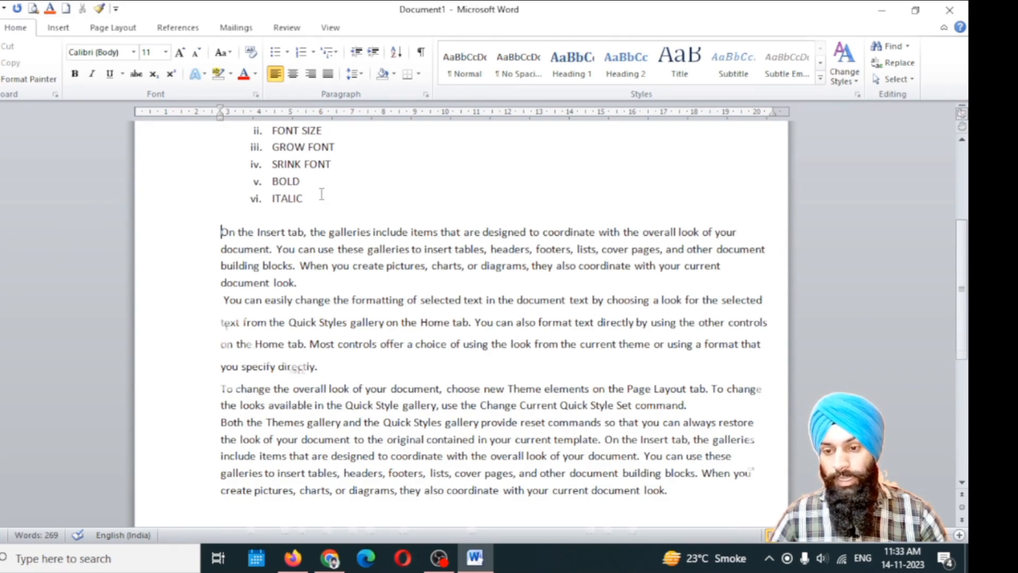
- Sort the four items under CLIPBOARD by paragraphs as text in ascending order, with no header row
scroll(329, 186, "up", 5)
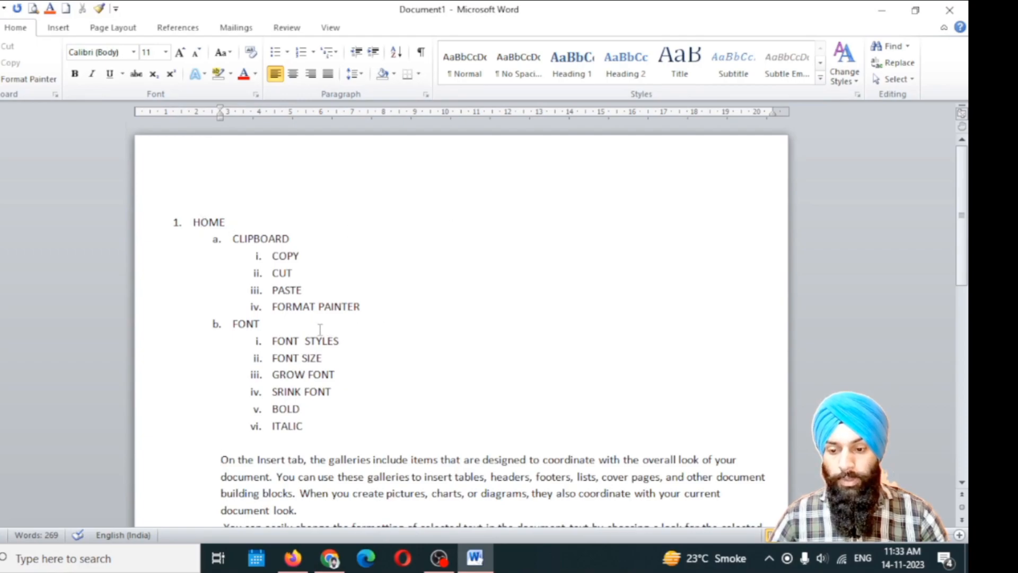
left_click_drag(194, 222, 339, 423)
left_click(305, 272)
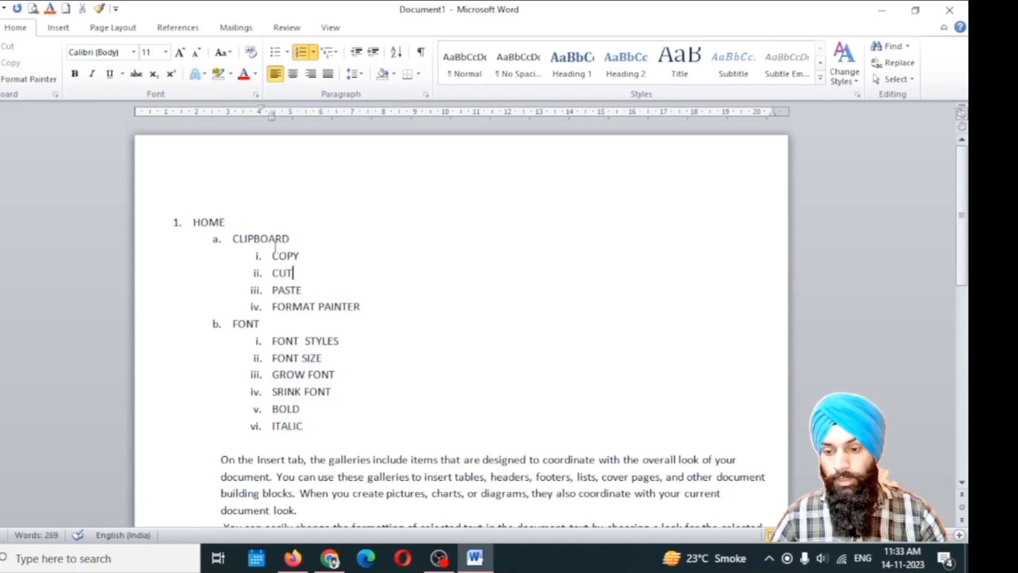
mouse_move(273, 256)
left_mouse_down()
mouse_move(318, 306)
mouse_move(364, 312)
left_mouse_up()
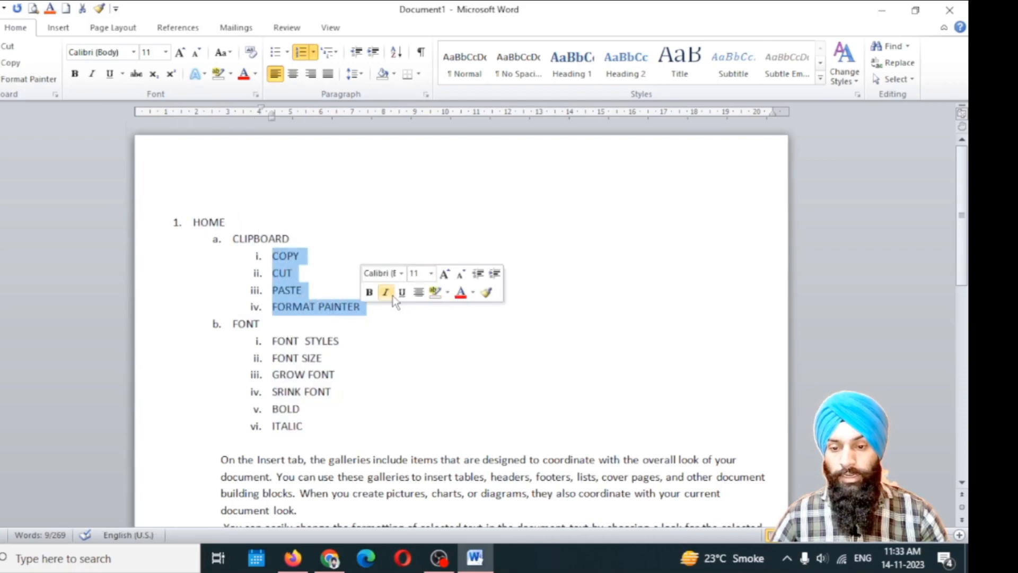
left_click(397, 52)
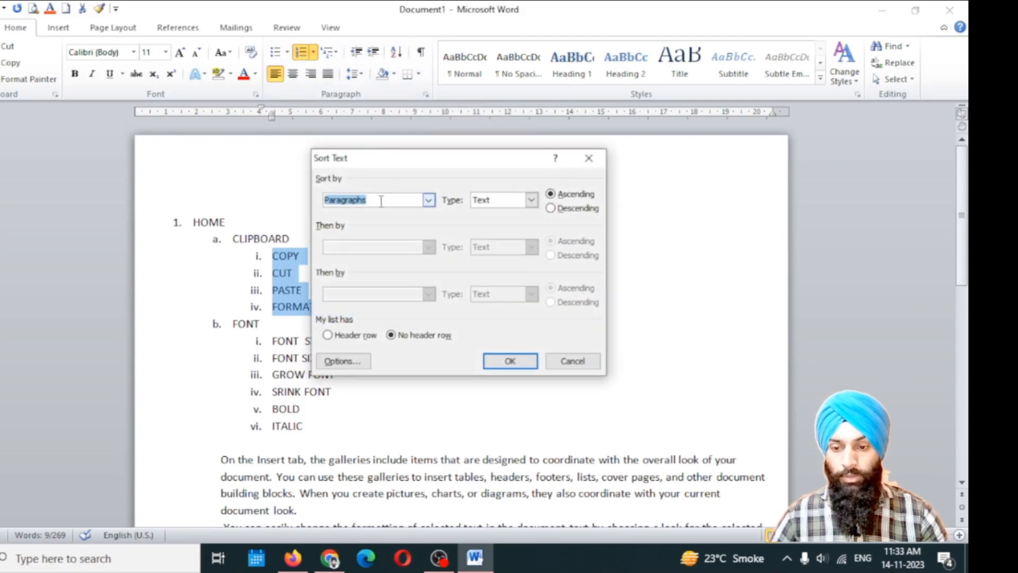
left_click_drag(443, 157, 507, 114)
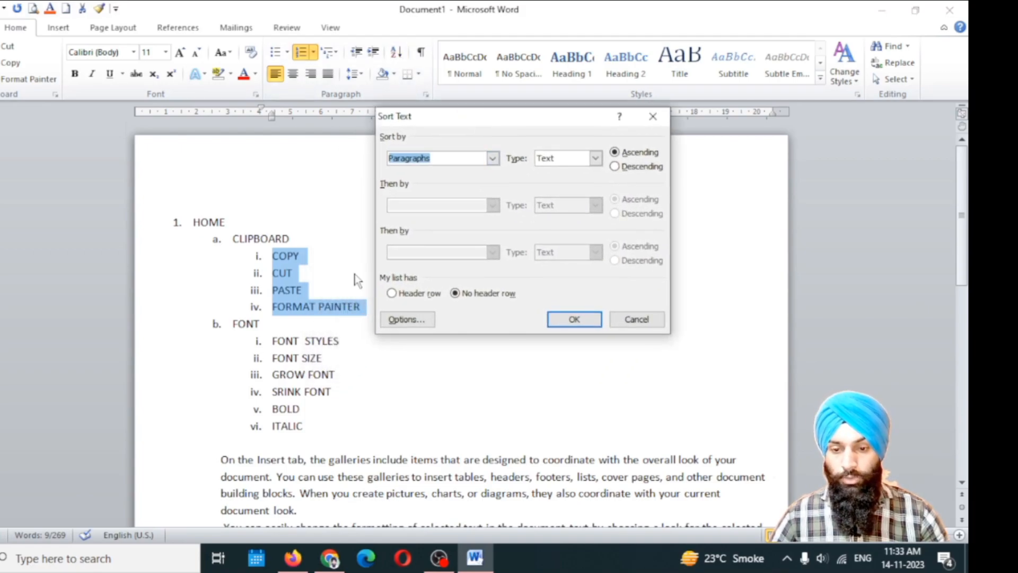
left_click(622, 156)
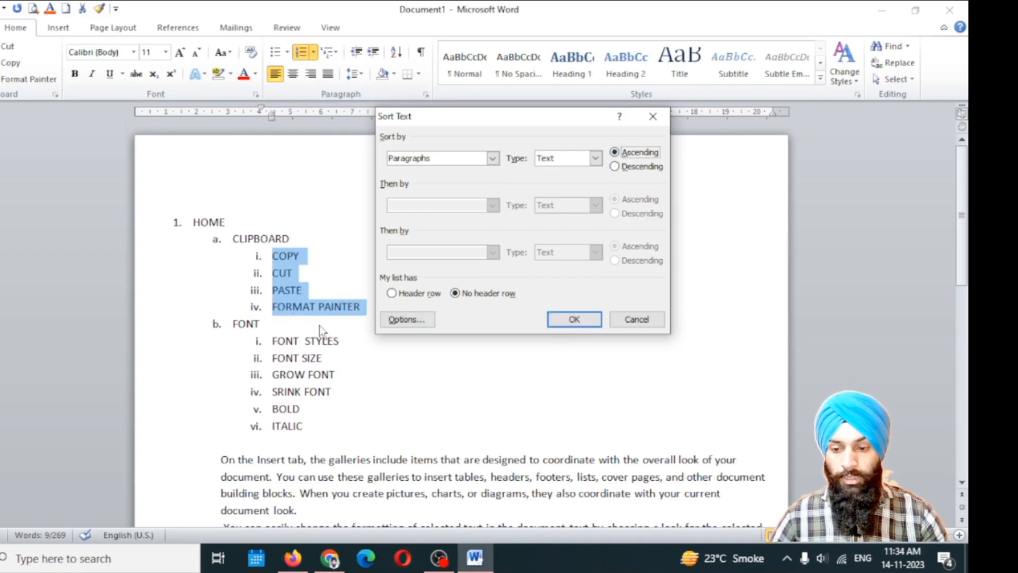
left_click(569, 319)
left_click(415, 264)
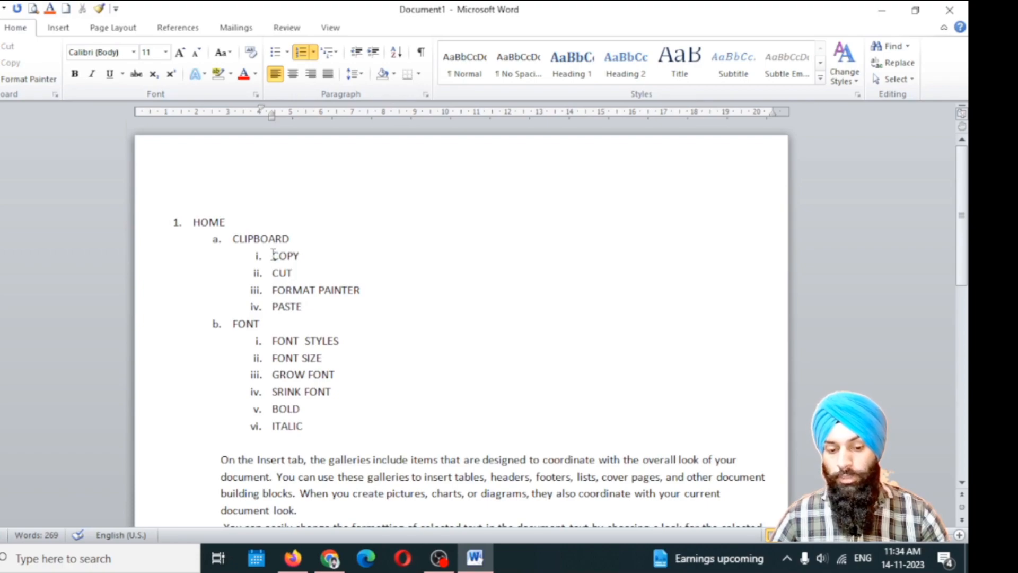
- Italicize the COPY, CUT and FORMAT PAINTER items under CLIPBOARD
left_click_drag(273, 255, 331, 291)
left_click(349, 276)
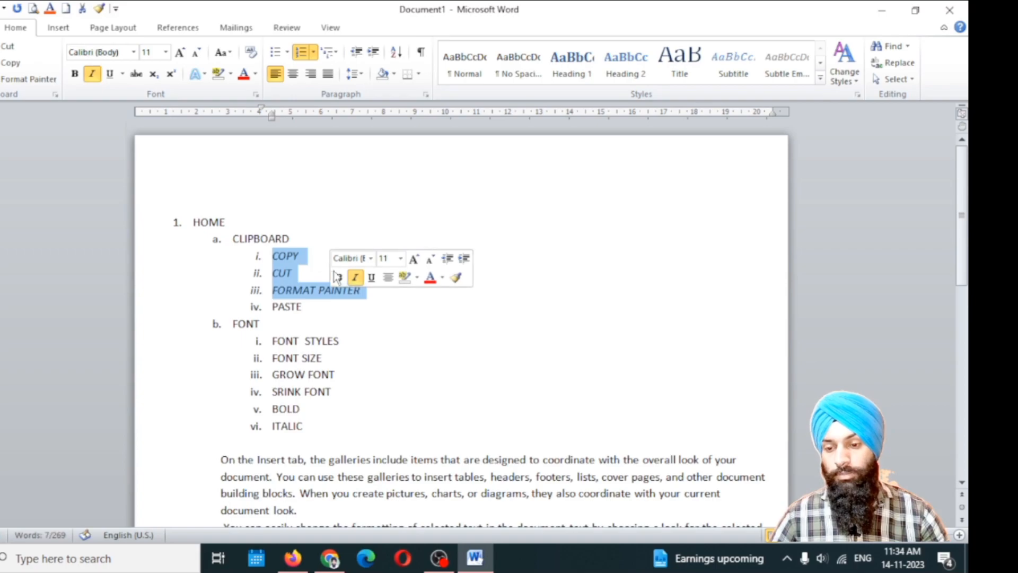
left_click(308, 218)
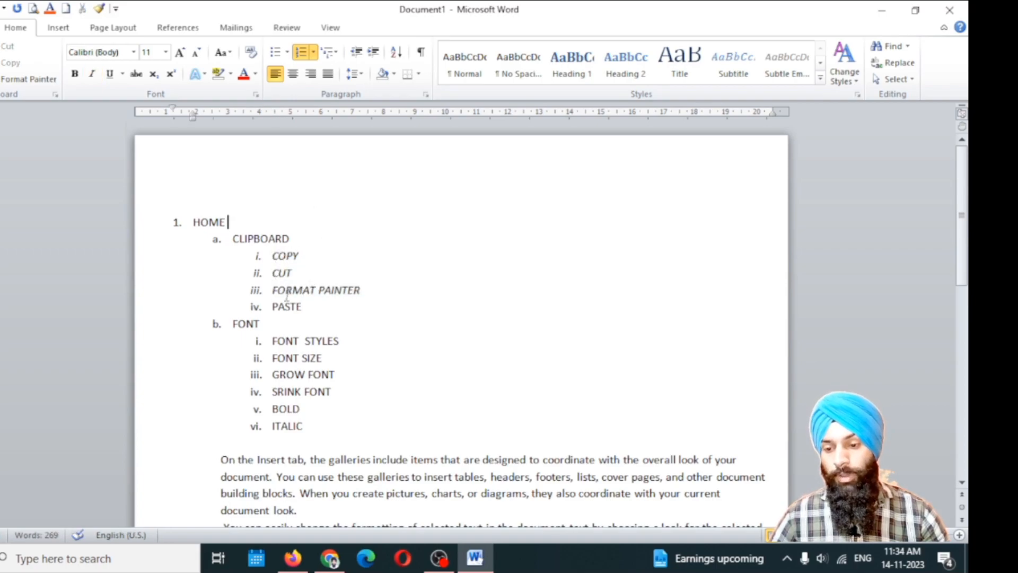